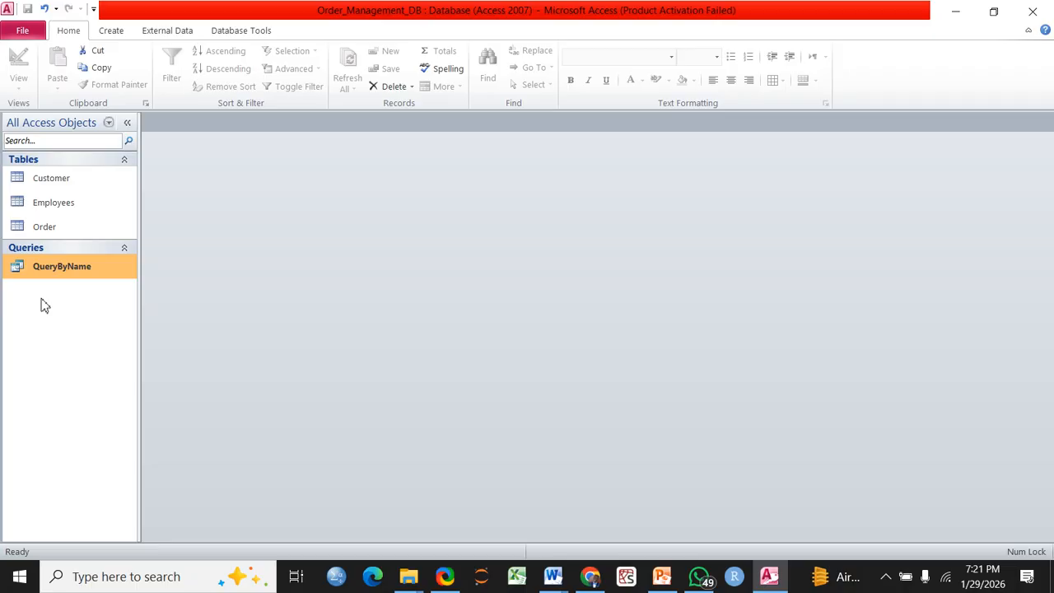
Generate a quick form from the Customer table, with its orders subform, and show it in Form View
{"action": "left_click", "coordinate": [112, 32]}
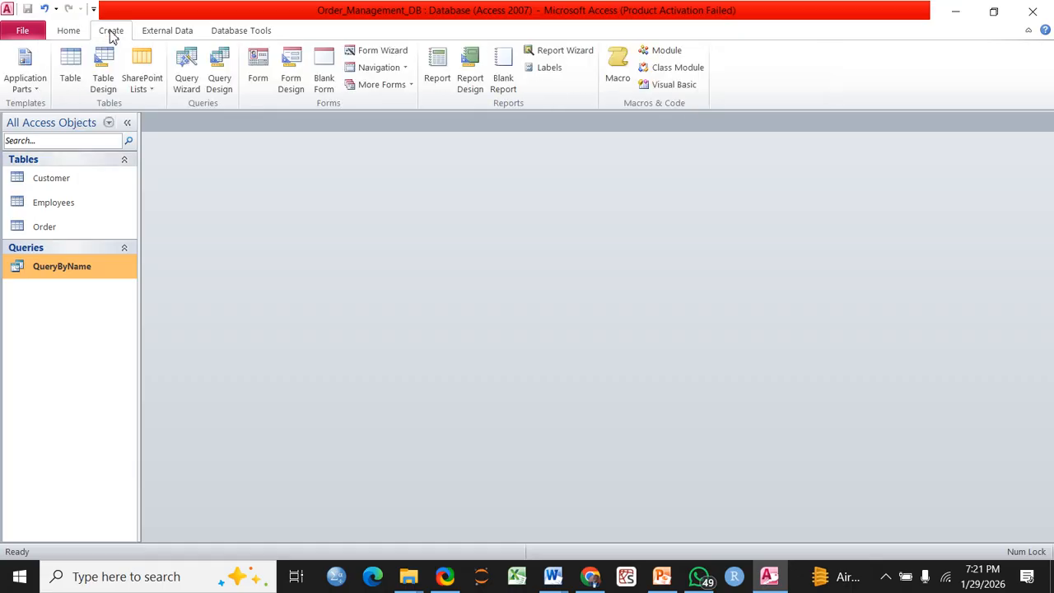
{"action": "left_click", "coordinate": [61, 190]}
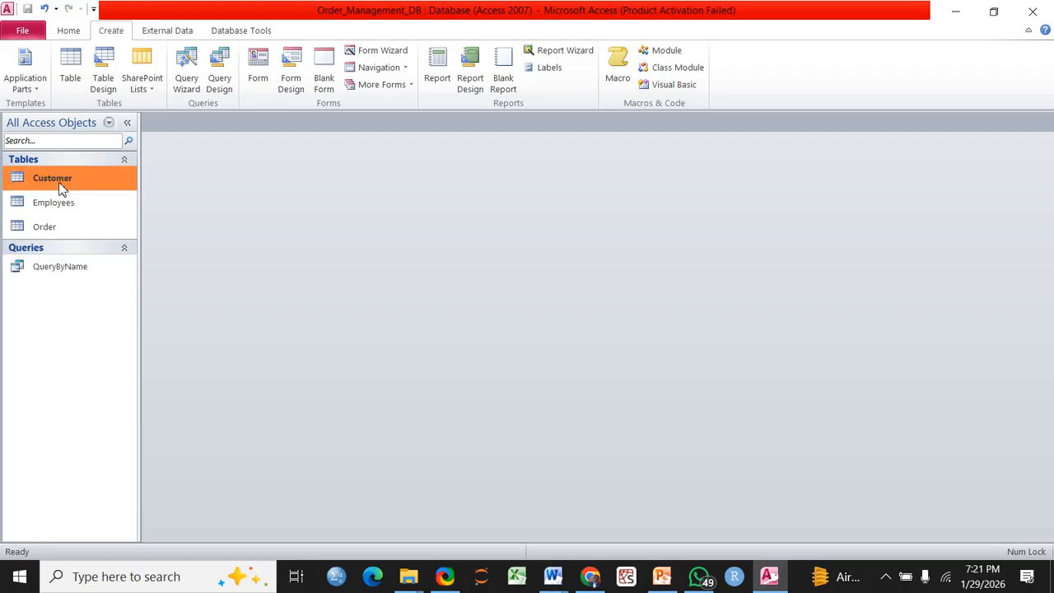
{"action": "left_click", "coordinate": [253, 66]}
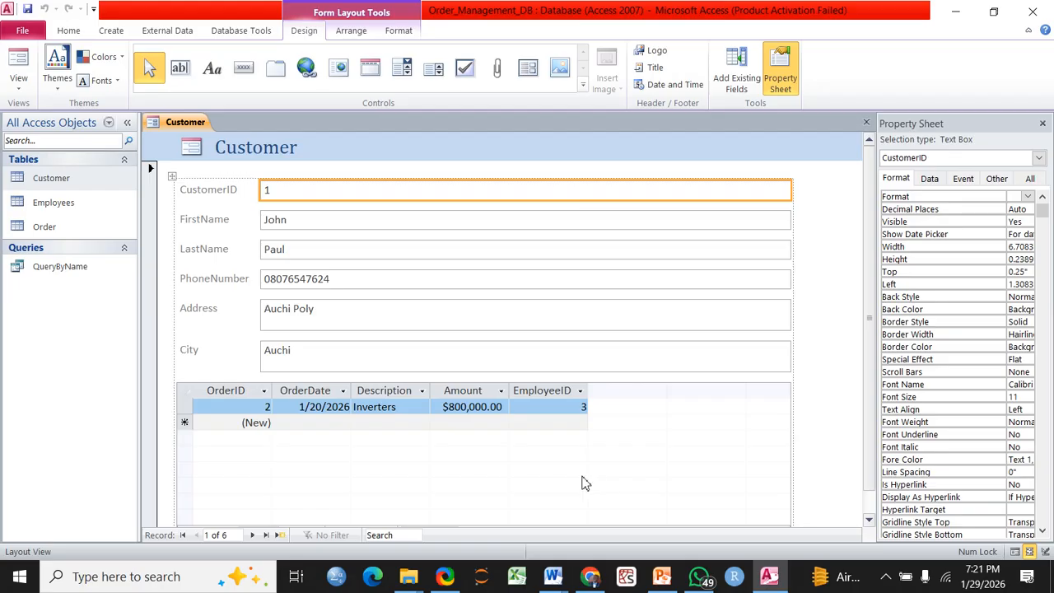
{"action": "left_click", "coordinate": [18, 59]}
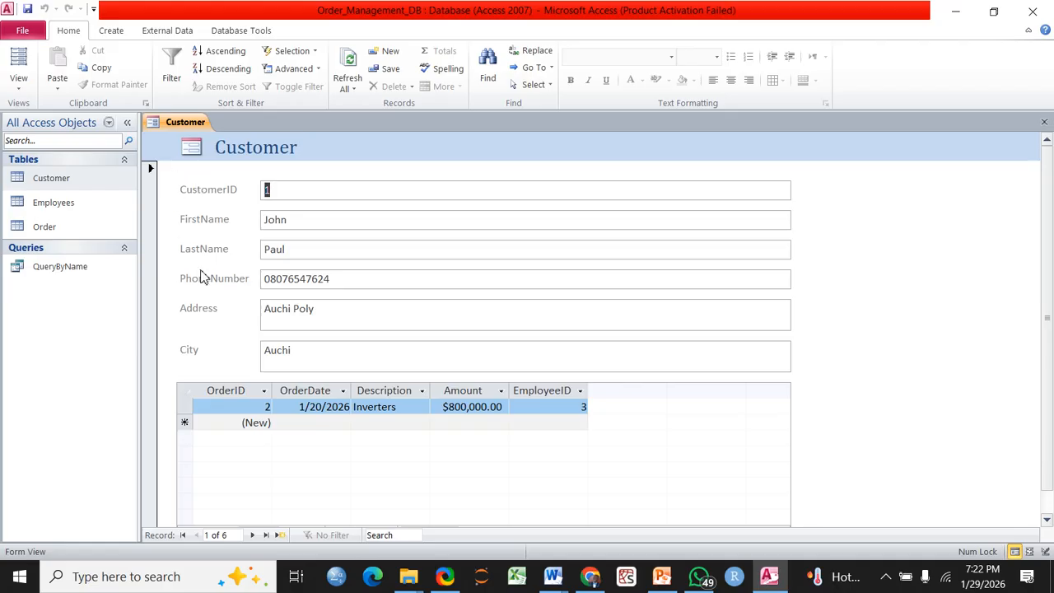
Browse customer records 1 through 6 and finish on blank new record 7
{"action": "left_click", "coordinate": [253, 536]}
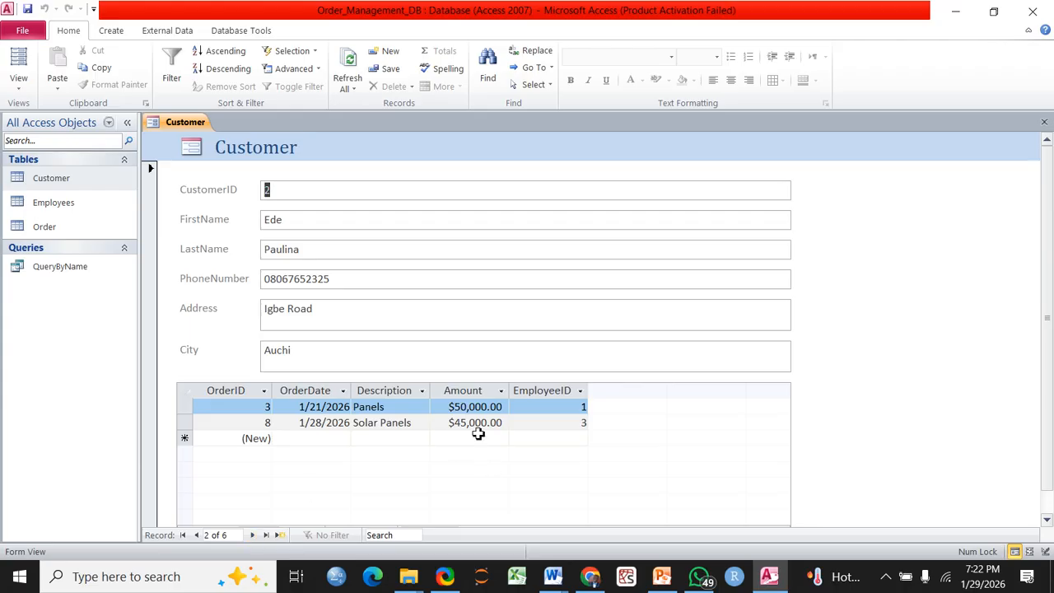
{"action": "left_click", "coordinate": [253, 536]}
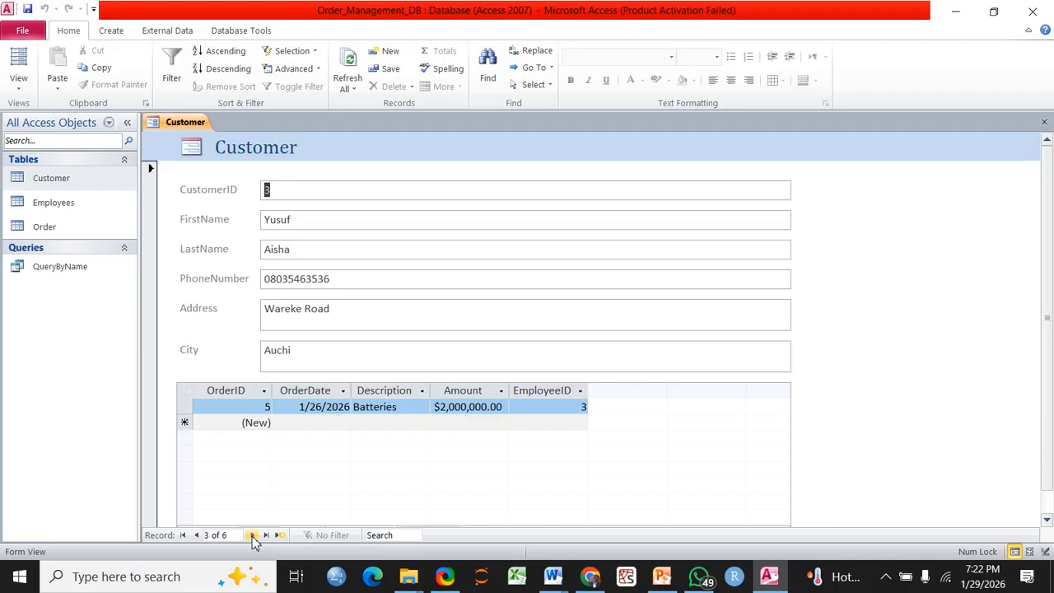
{"action": "left_click", "coordinate": [253, 537]}
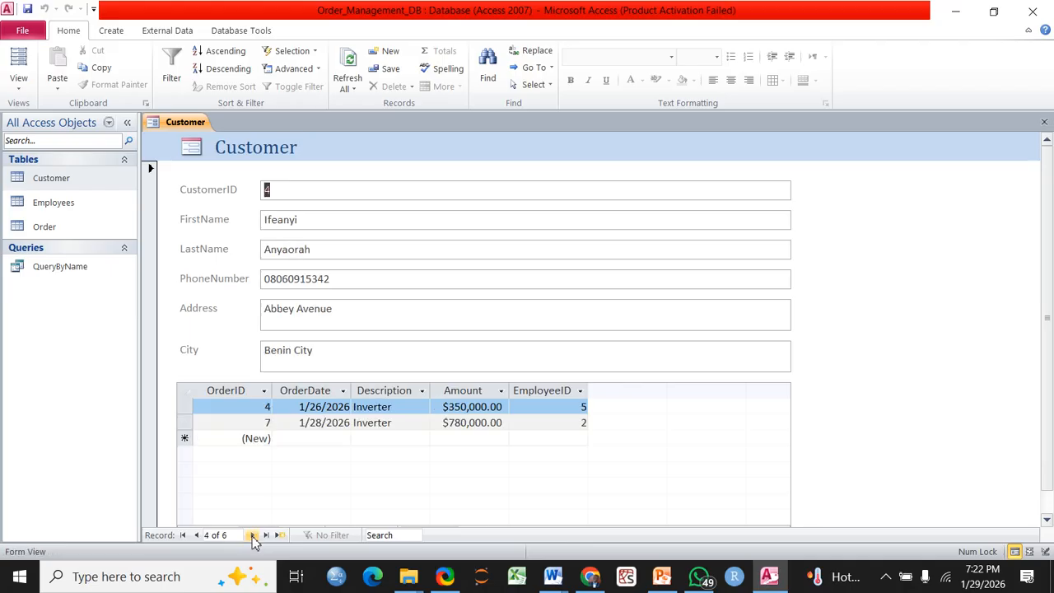
{"action": "left_click", "coordinate": [252, 536]}
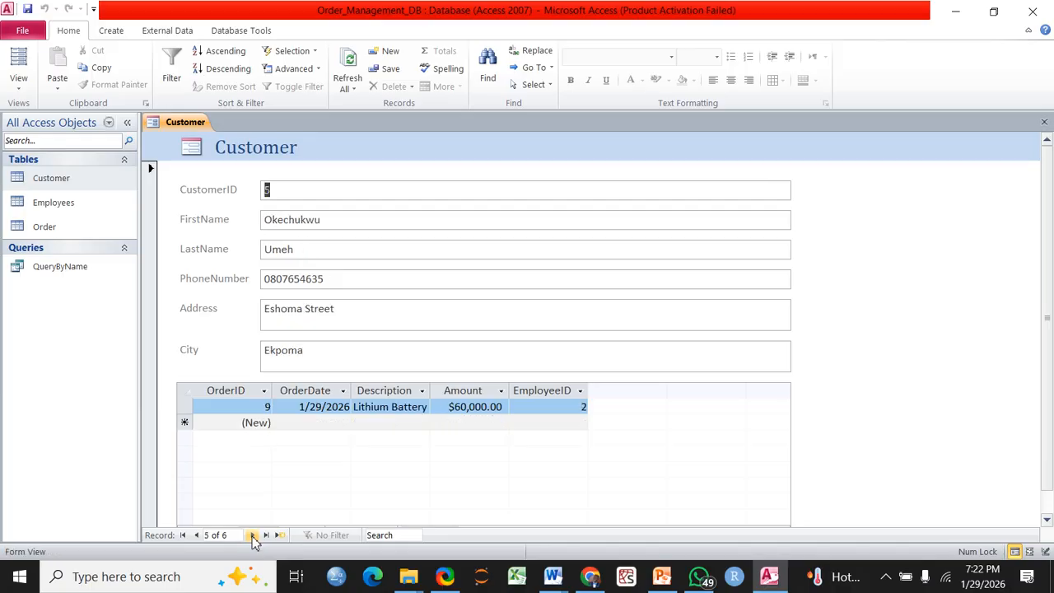
{"action": "left_click", "coordinate": [253, 536]}
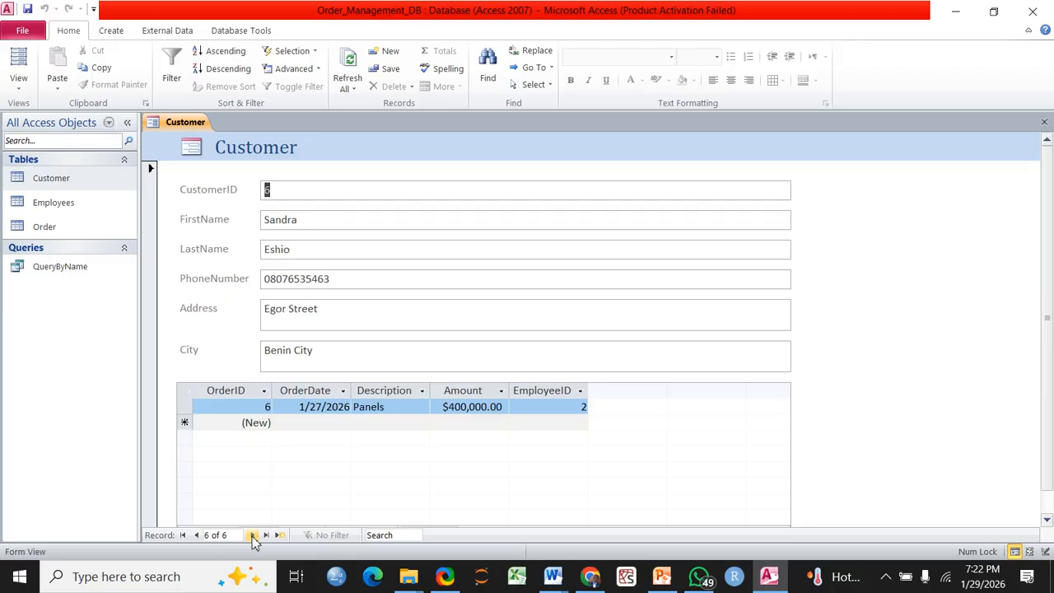
{"action": "left_click", "coordinate": [253, 537]}
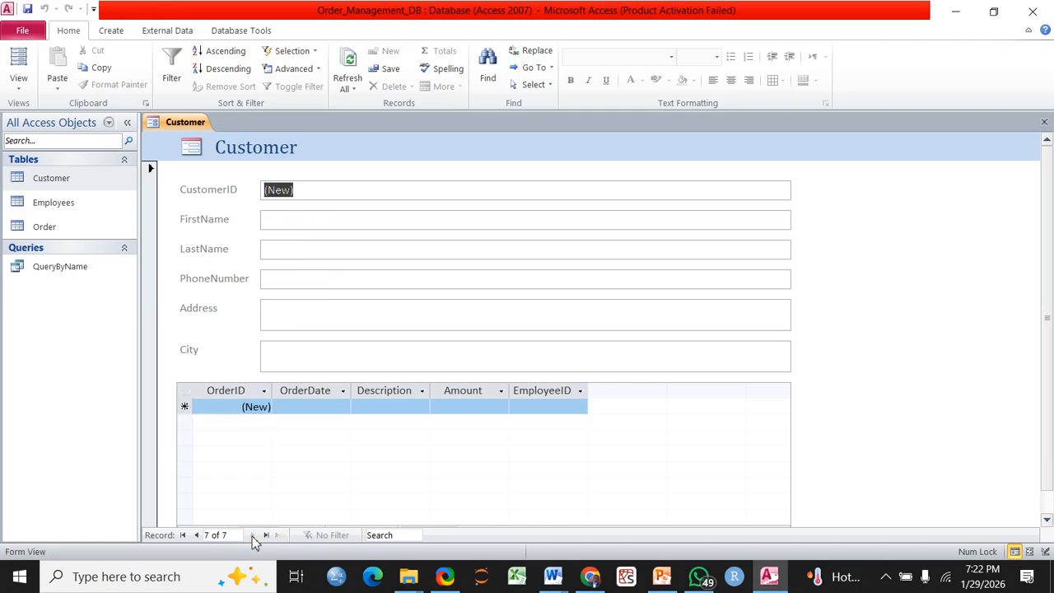
{"action": "left_click", "coordinate": [198, 536]}
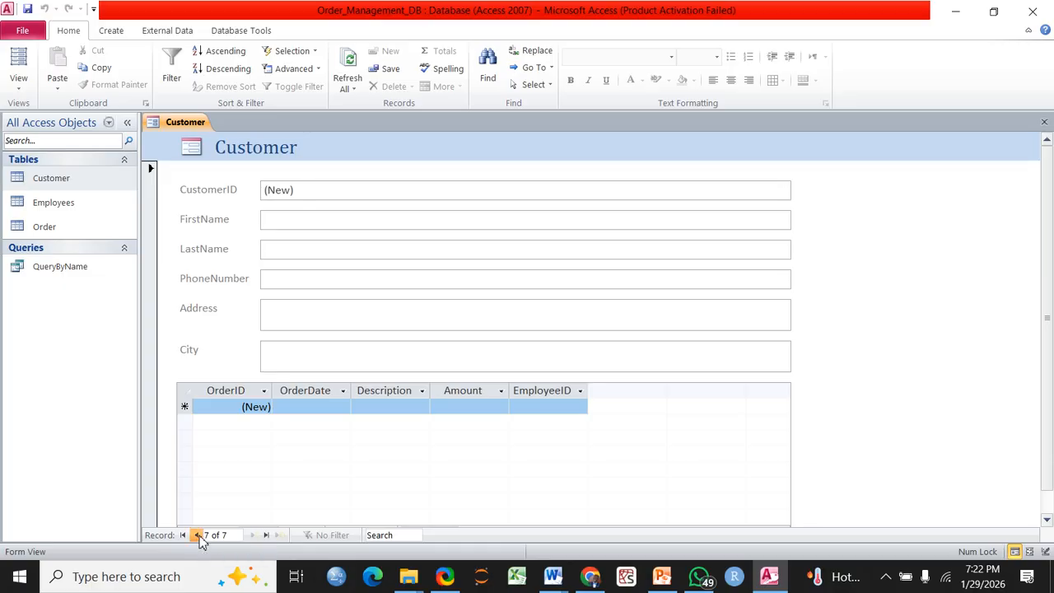
{"action": "left_click", "coordinate": [252, 536]}
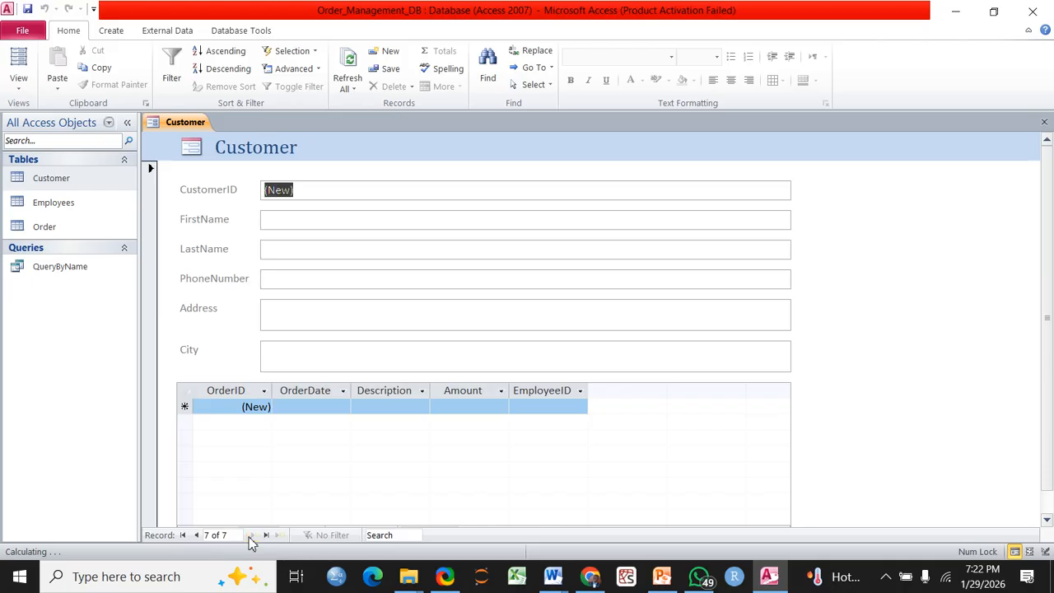
Enter the new customer's first name, last name and phone number
{"action": "left_click", "coordinate": [330, 226]}
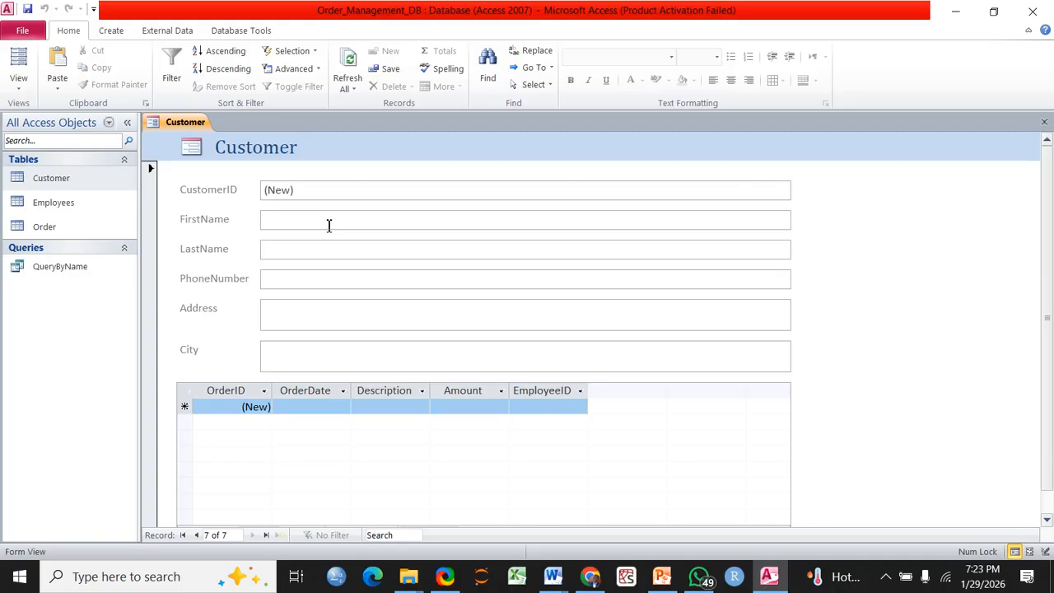
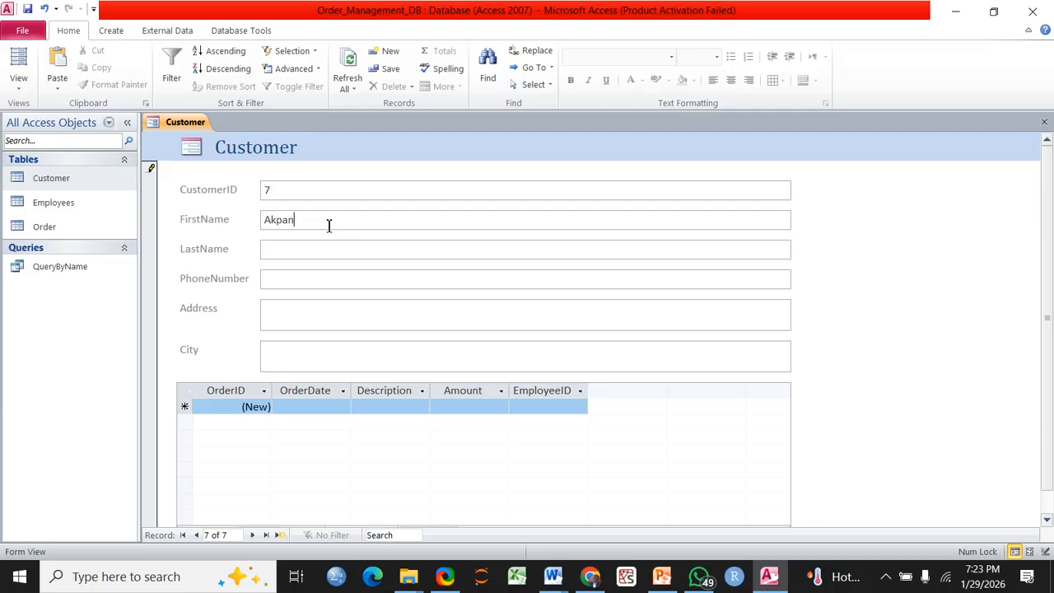
{"action": "key", "text": "Tab"}
{"action": "key", "text": "Tab"}
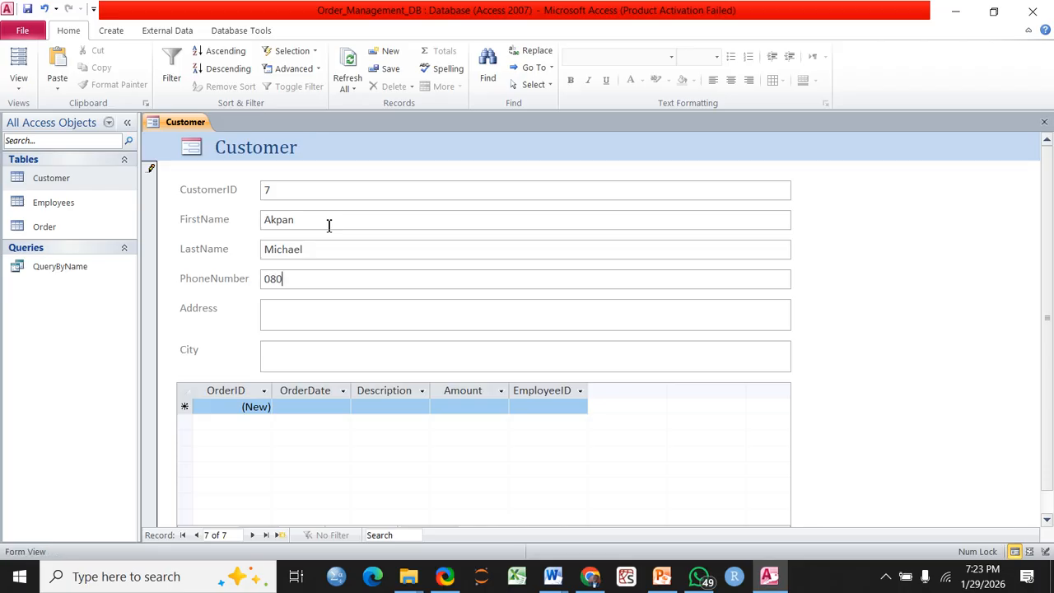
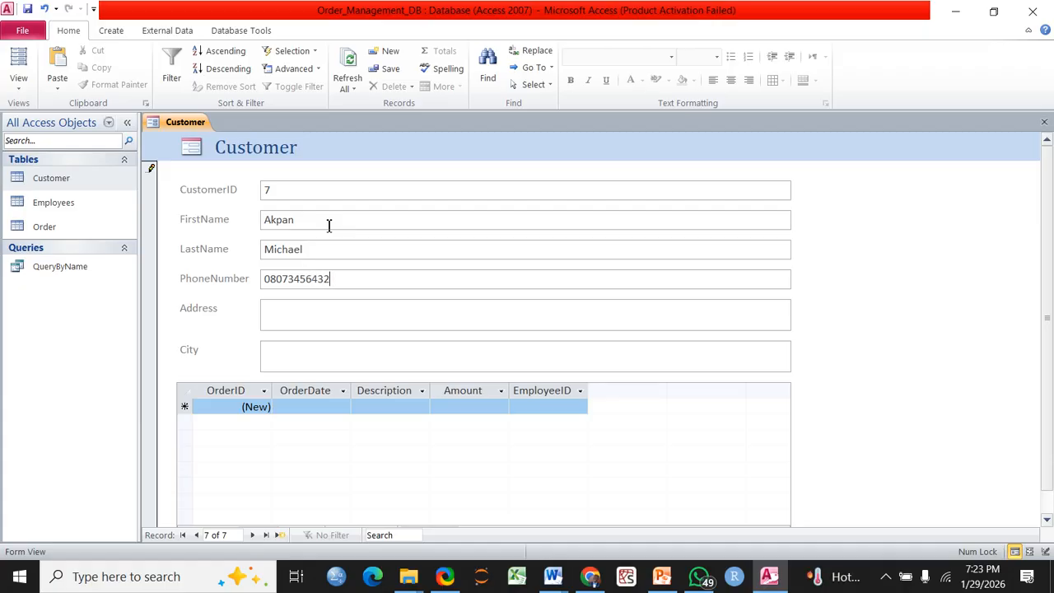
{"action": "key", "text": "Tab"}
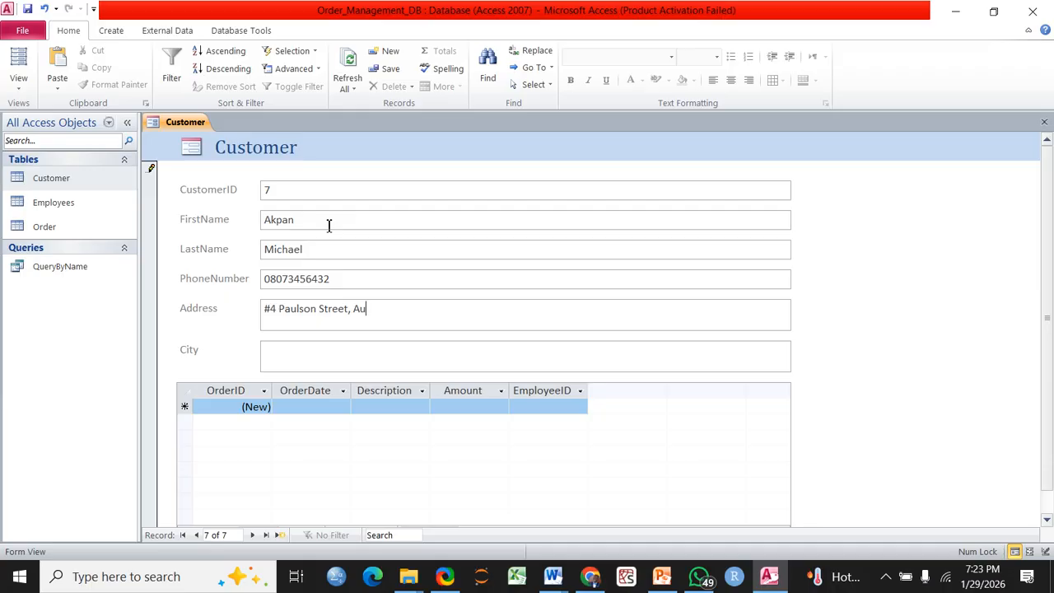
Fill in and correct the customer's address and city, then save record 7
{"action": "left_click", "coordinate": [274, 311]}
{"action": "key", "text": "BackSpace"}
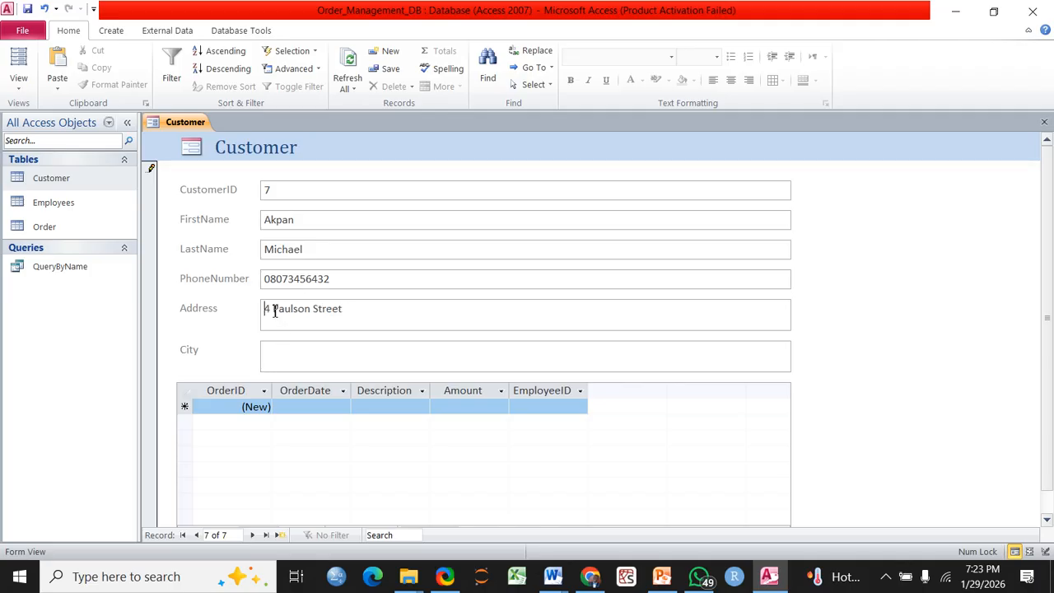
{"action": "left_click", "coordinate": [363, 365]}
{"action": "type", "text": "Auchi"}
{"action": "left_click", "coordinate": [254, 535]}
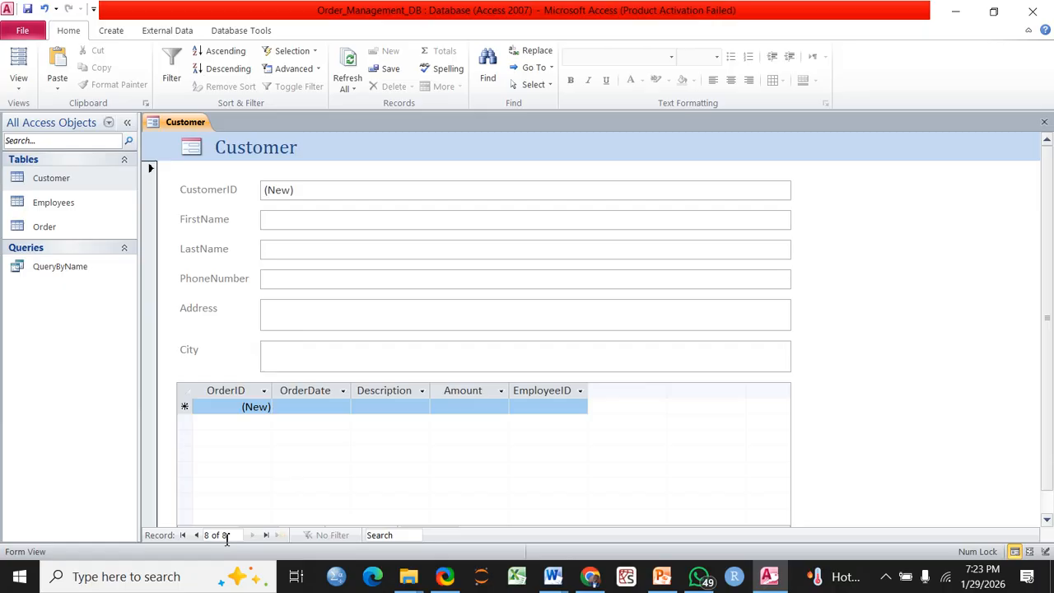
{"action": "left_click", "coordinate": [197, 535]}
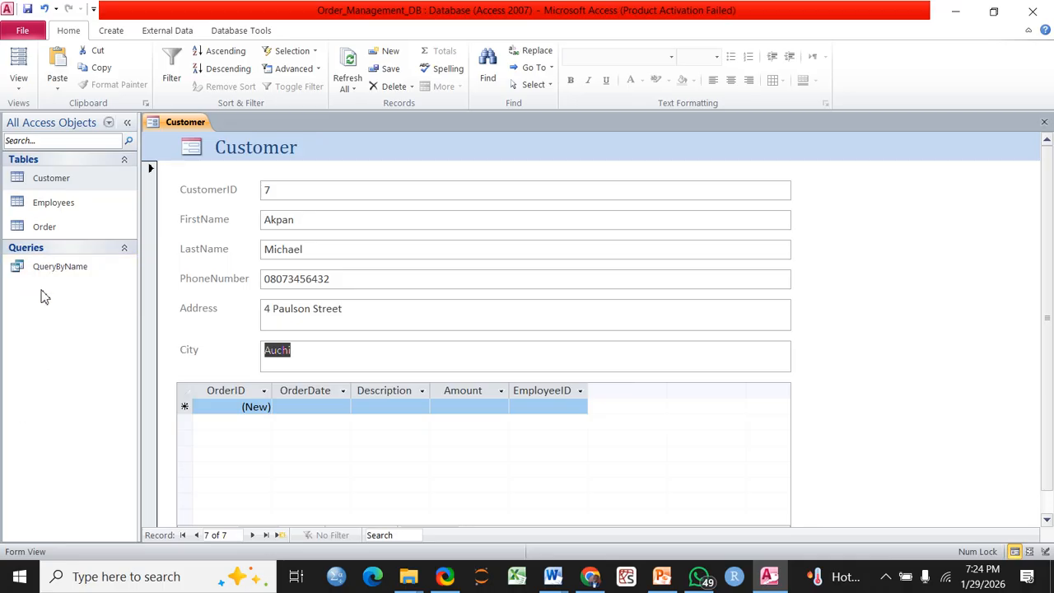
Save the Customer form as frmCustomer, then close it
{"action": "right_click", "coordinate": [188, 125]}
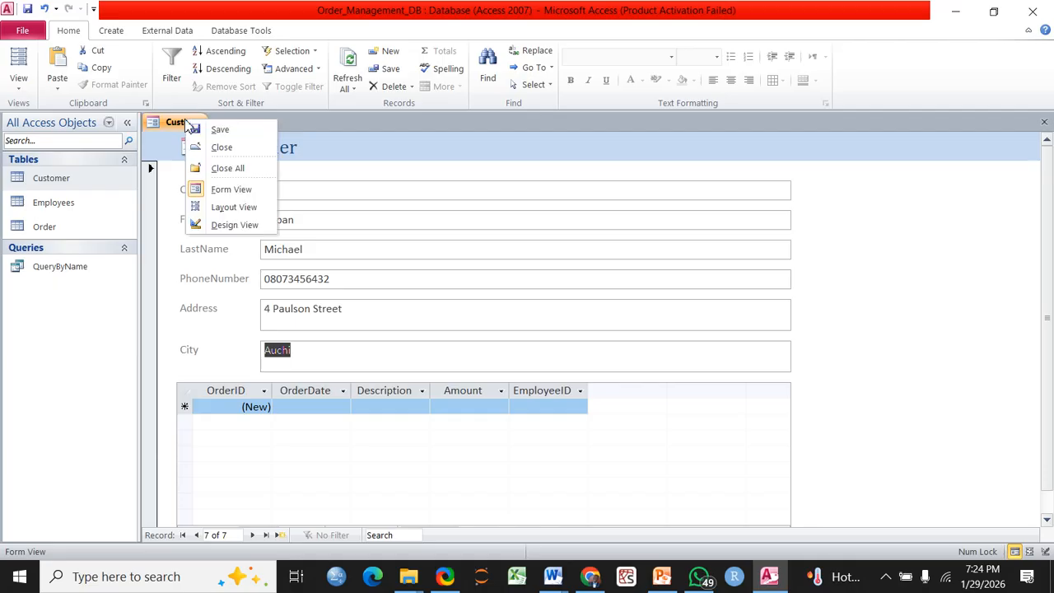
{"action": "left_click", "coordinate": [220, 131]}
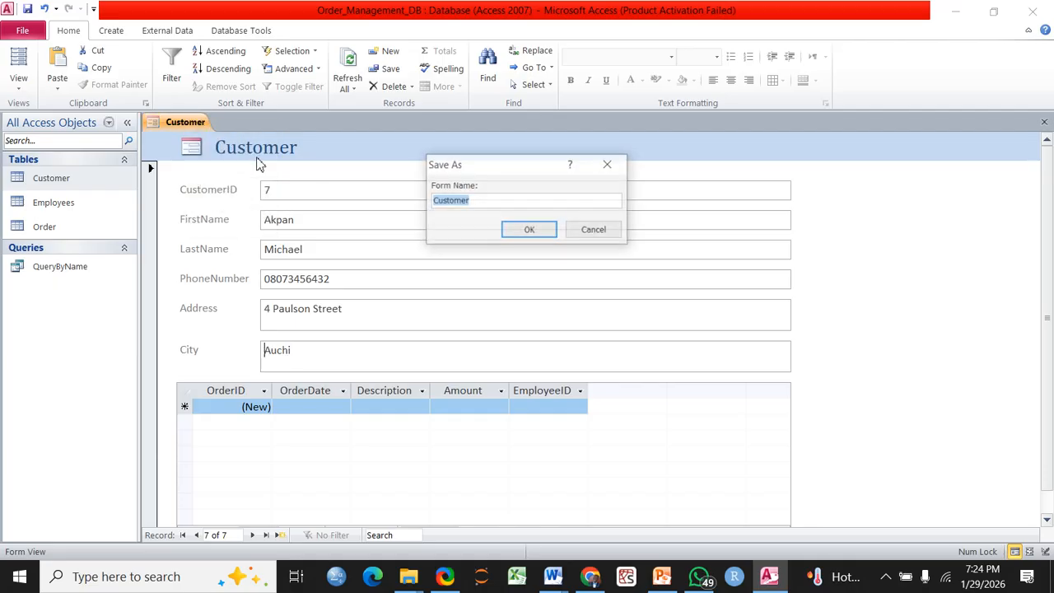
{"action": "left_click", "coordinate": [433, 203]}
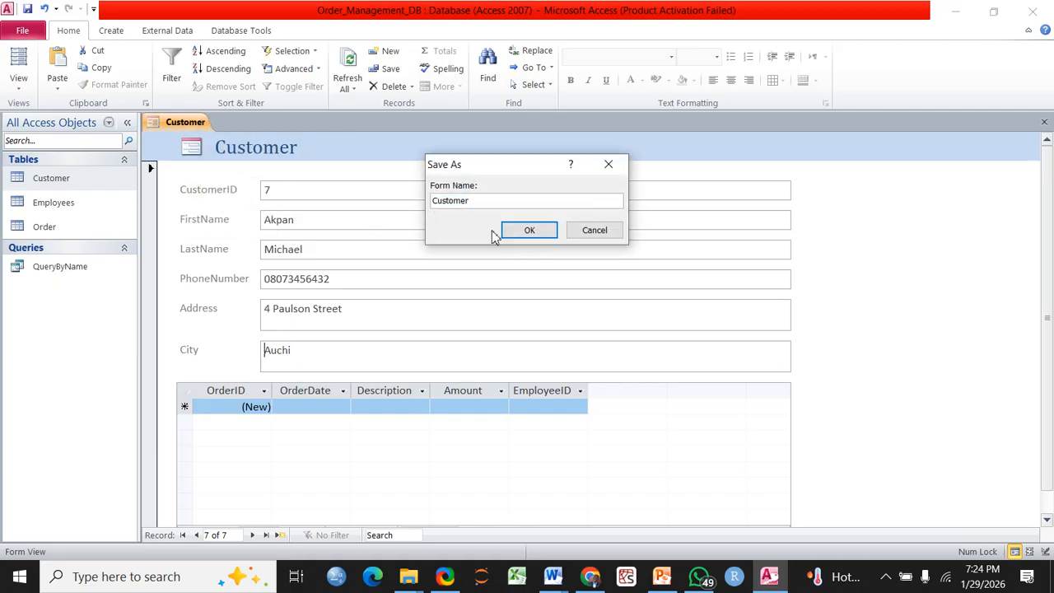
{"action": "type", "text": "frm"}
{"action": "left_click", "coordinate": [530, 231]}
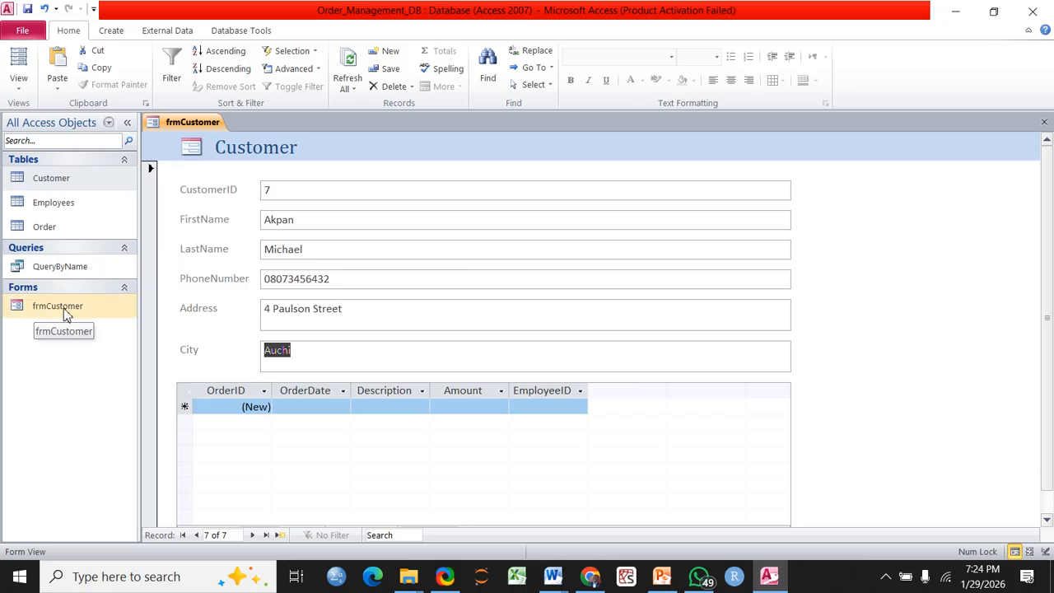
{"action": "right_click", "coordinate": [195, 128]}
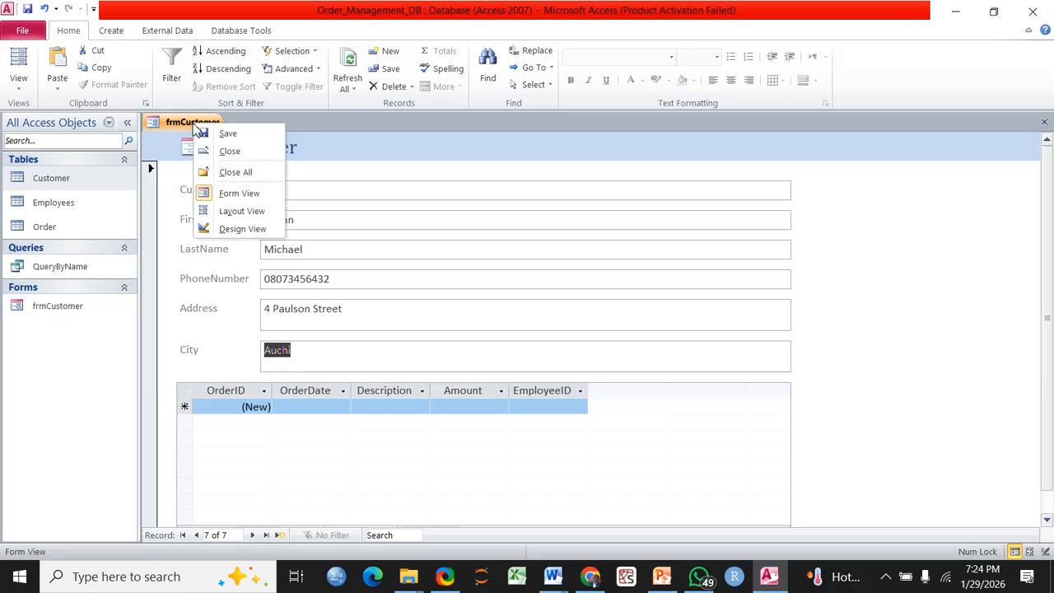
{"action": "left_click", "coordinate": [229, 155]}
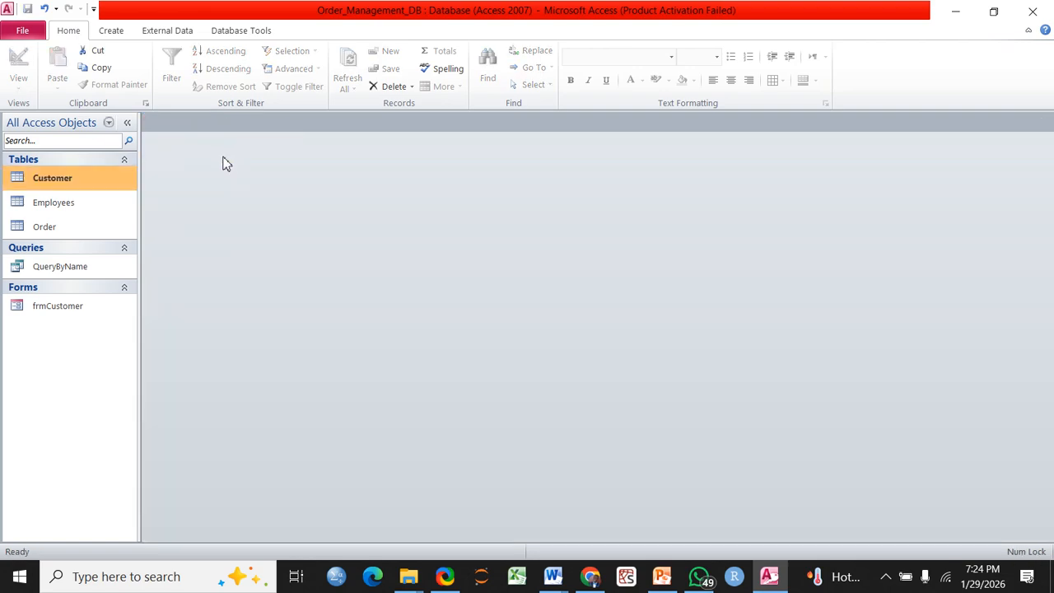
Open the Customer table and frmCustomer, then browse forward to customer 5
{"action": "double_click", "coordinate": [54, 181]}
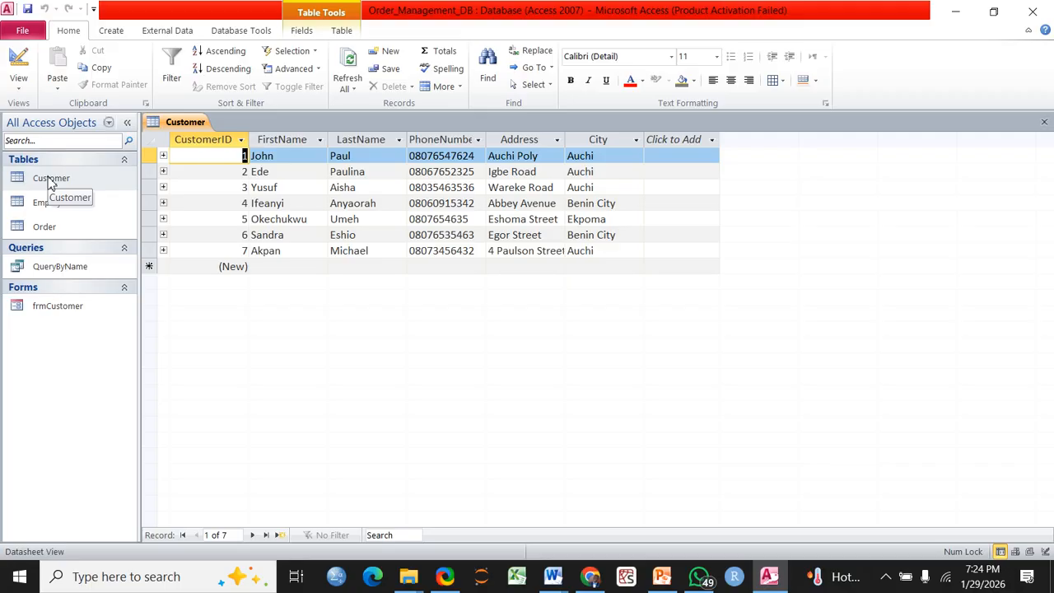
{"action": "double_click", "coordinate": [66, 308]}
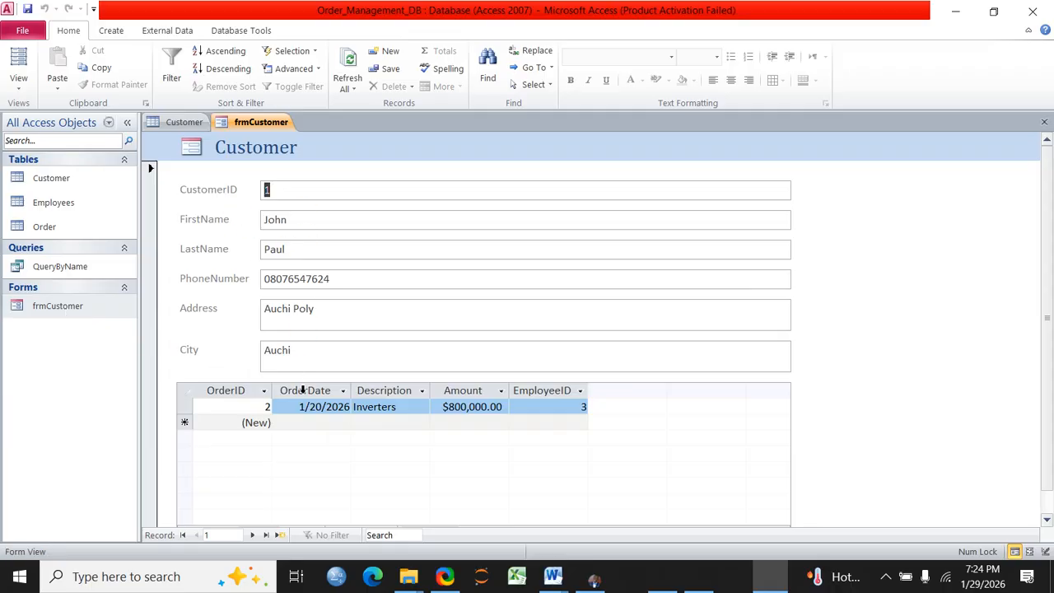
{"action": "left_click", "coordinate": [252, 536]}
{"action": "left_click", "coordinate": [252, 536]}
{"action": "left_click", "coordinate": [253, 535]}
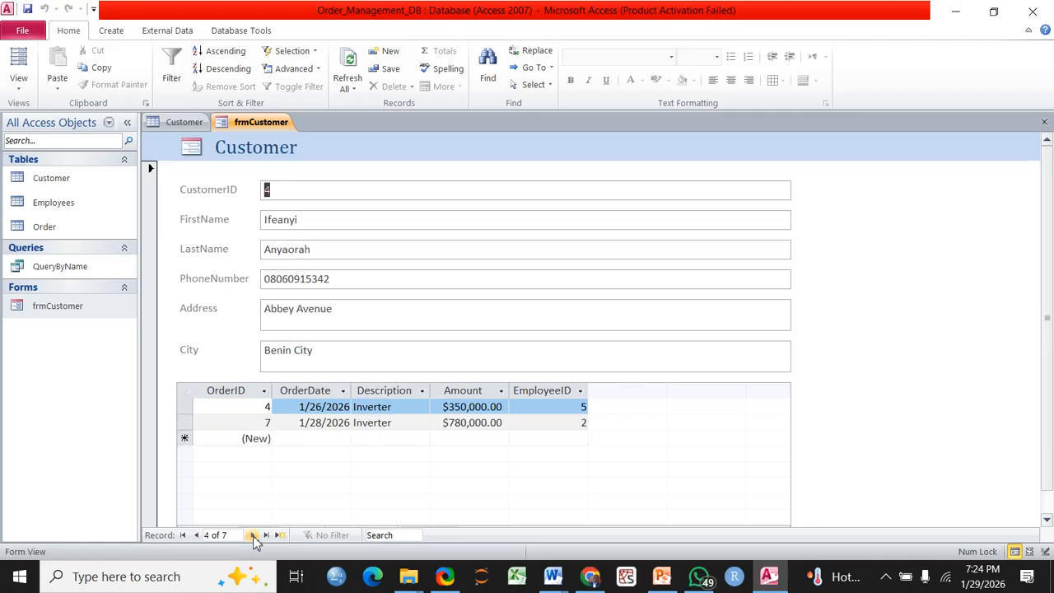
{"action": "left_click", "coordinate": [254, 535]}
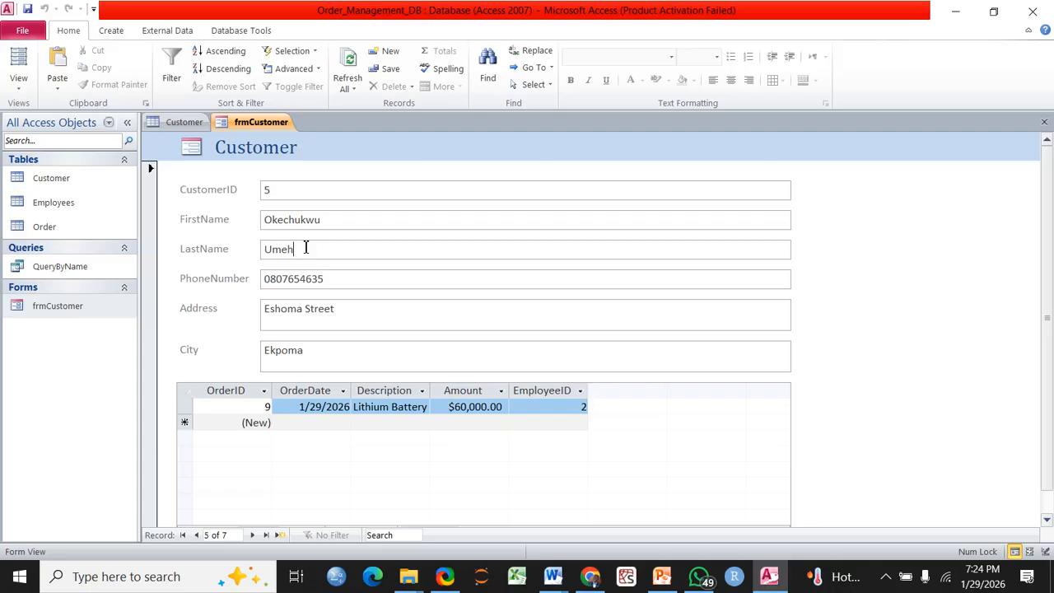
Change customer 5's last name to Johnson, step to a blank record, and close frmCustomer
{"action": "key", "text": "BackSpace"}
{"action": "key", "text": "BackSpace"}
{"action": "key", "text": "BackSpace"}
{"action": "key", "text": "BackSpace"}
{"action": "type", "text": "Johnso"}
{"action": "left_click", "coordinate": [250, 535]}
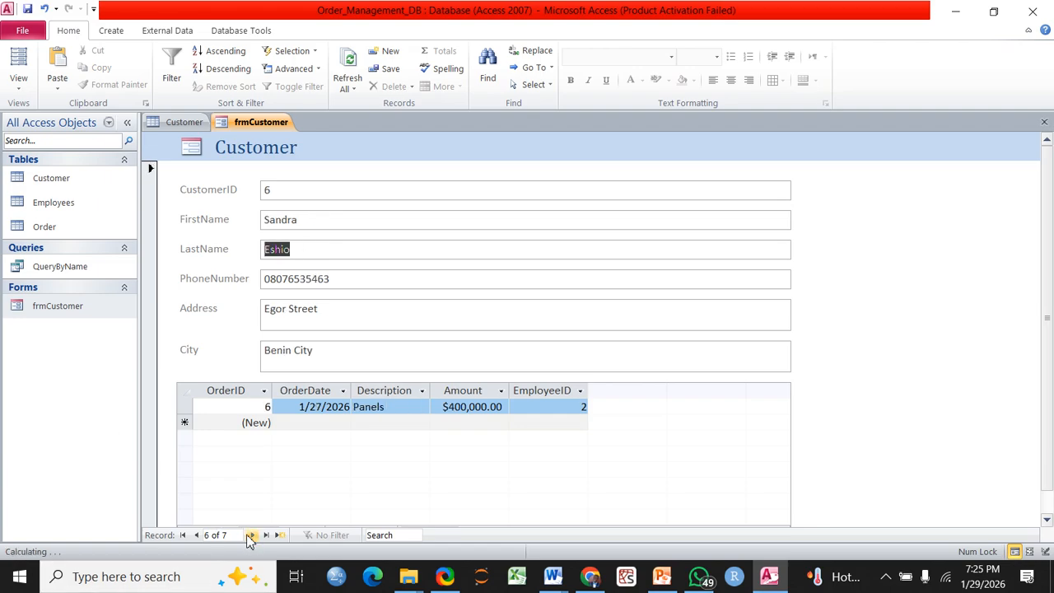
{"action": "left_click", "coordinate": [250, 536]}
{"action": "left_click", "coordinate": [251, 535]}
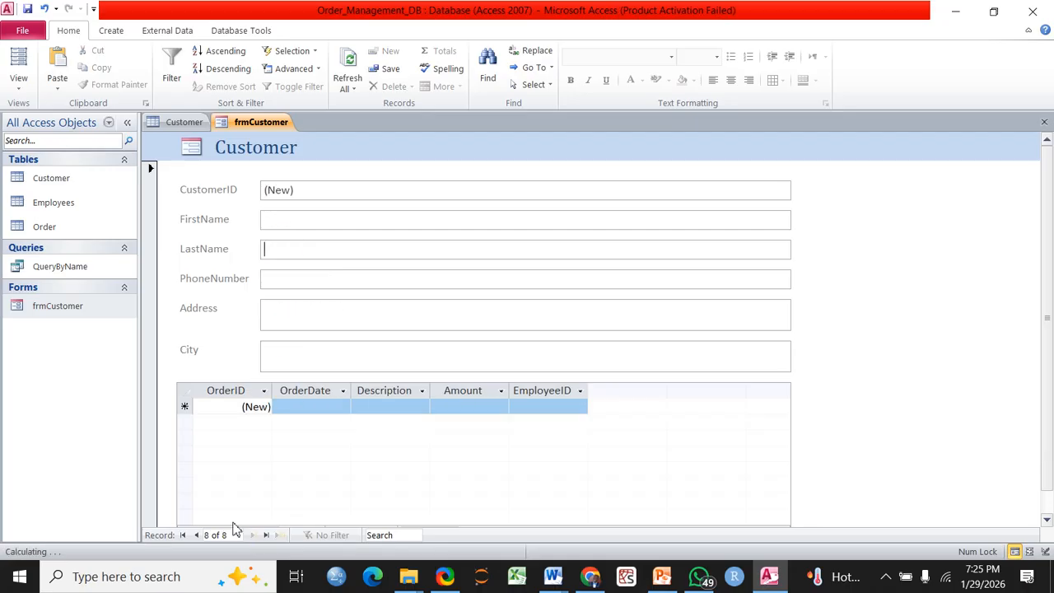
{"action": "right_click", "coordinate": [251, 124]}
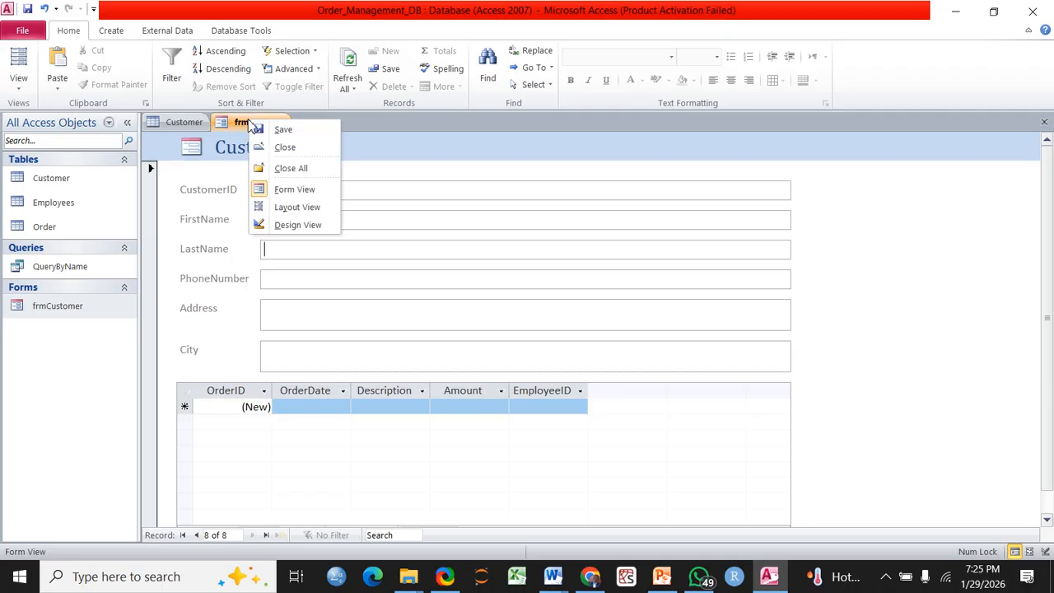
{"action": "left_click", "coordinate": [288, 151]}
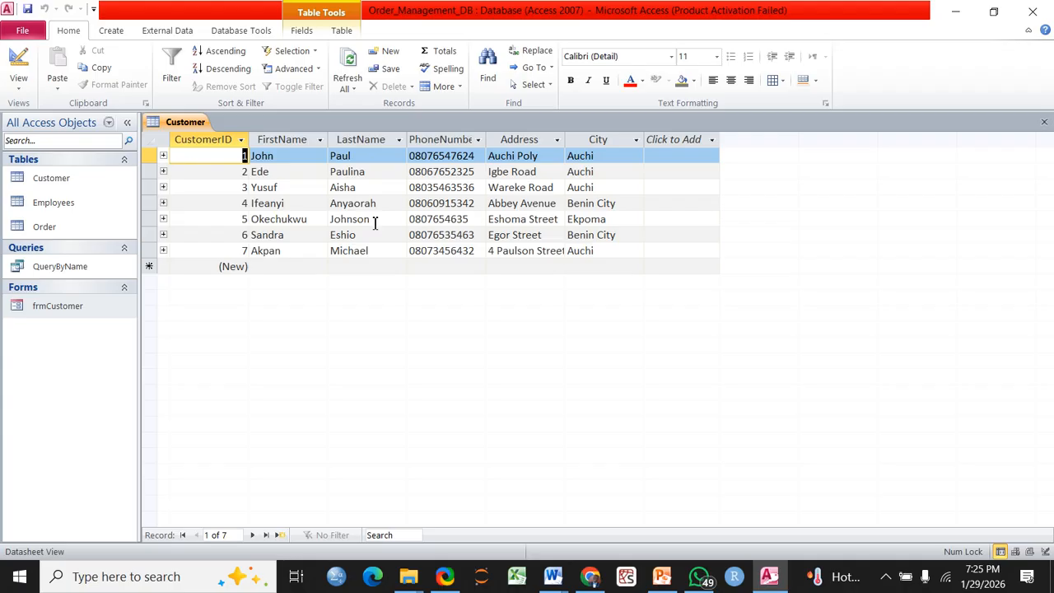
Reopen frmCustomer and select the Employees table as the new form's source
{"action": "double_click", "coordinate": [41, 305]}
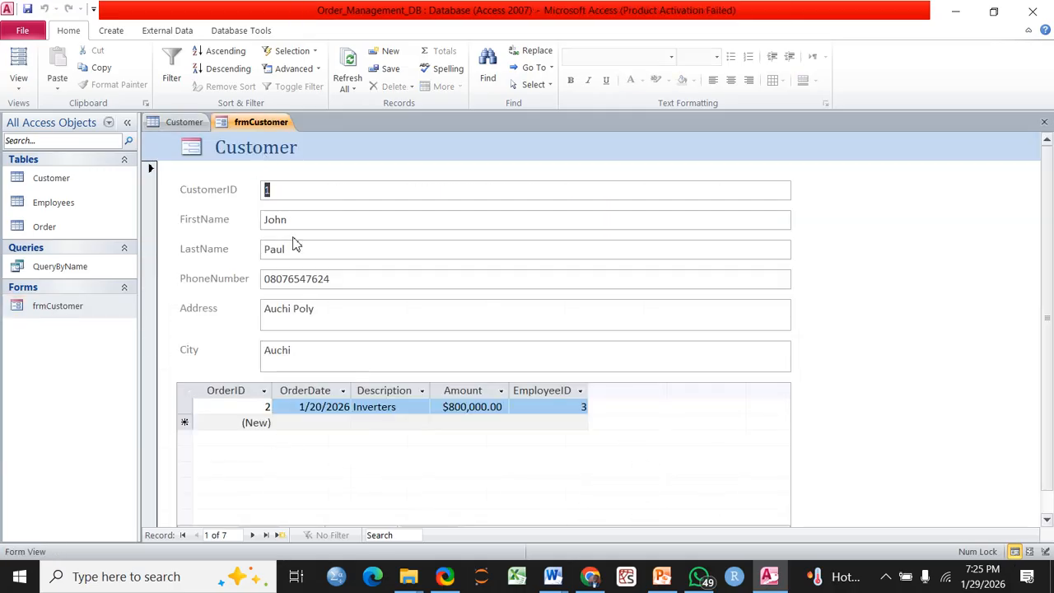
{"action": "left_click", "coordinate": [70, 210]}
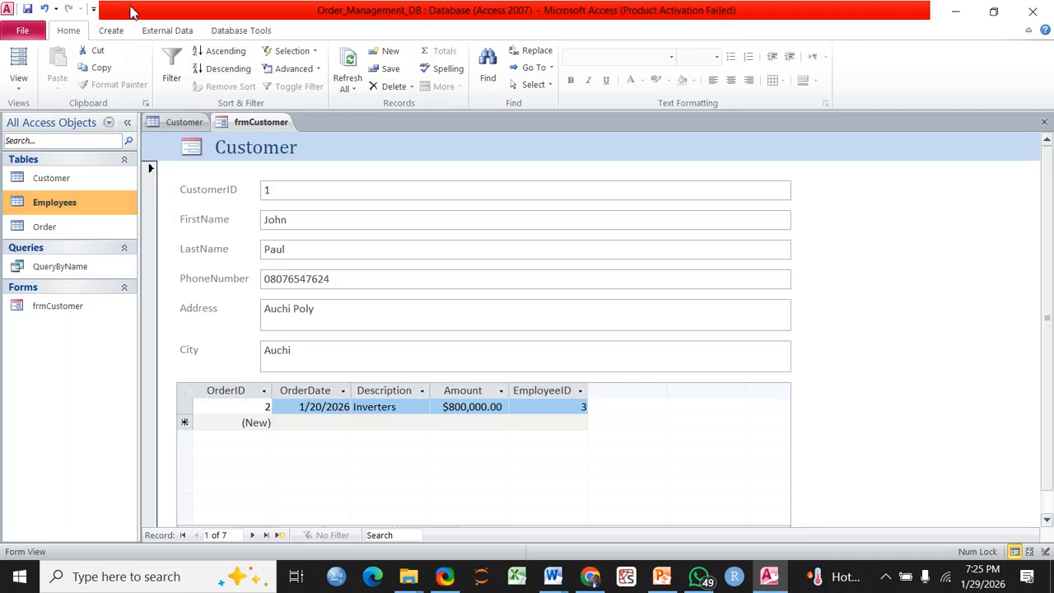
{"action": "left_click", "coordinate": [111, 33]}
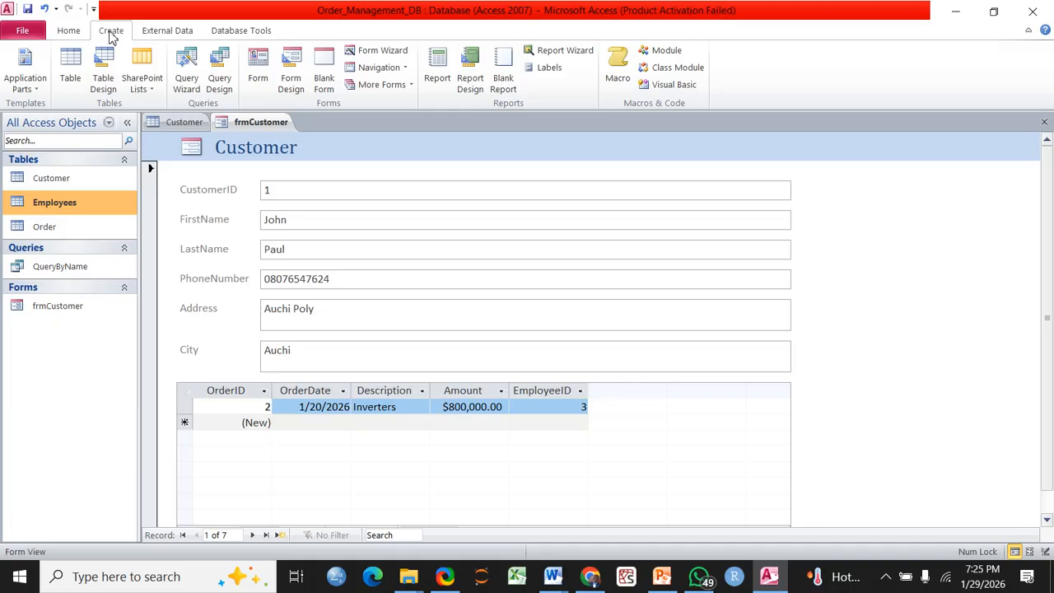
Create a quick Employees form and browse its six employee records to a blank record
{"action": "left_click", "coordinate": [257, 74]}
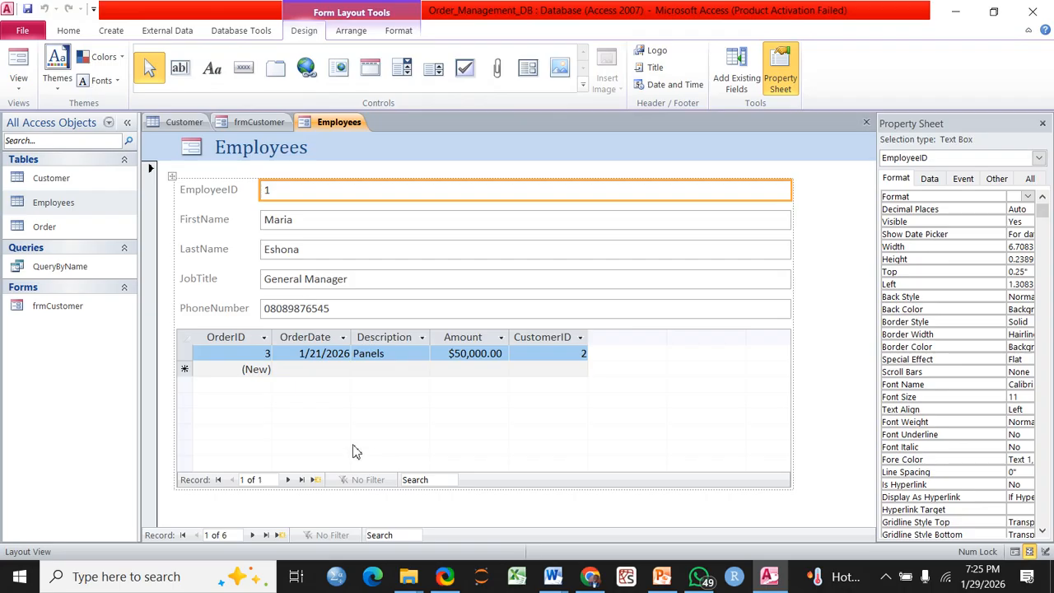
{"action": "left_click", "coordinate": [288, 481]}
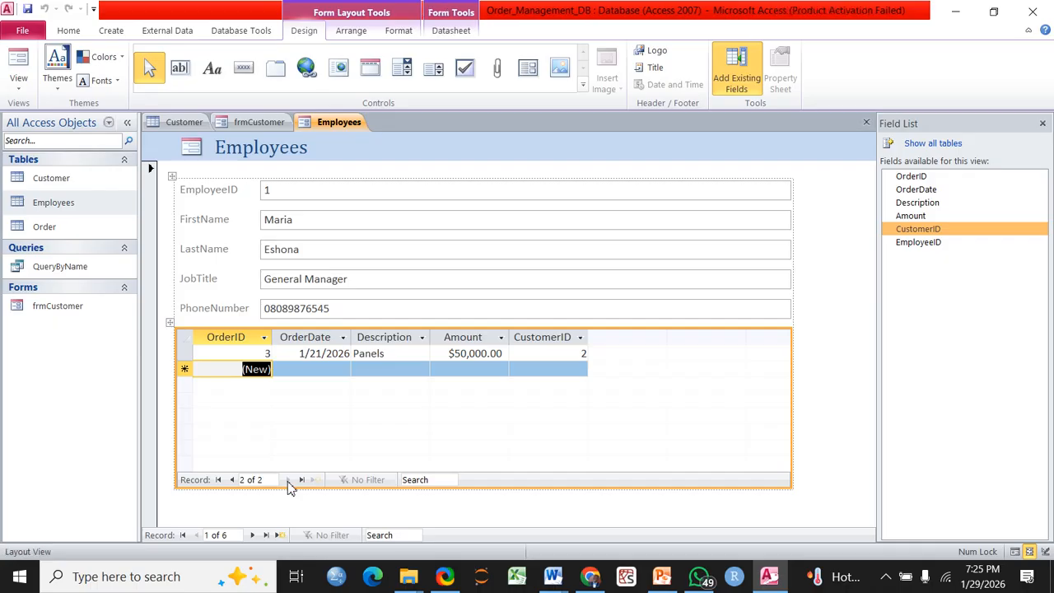
{"action": "left_click", "coordinate": [252, 535]}
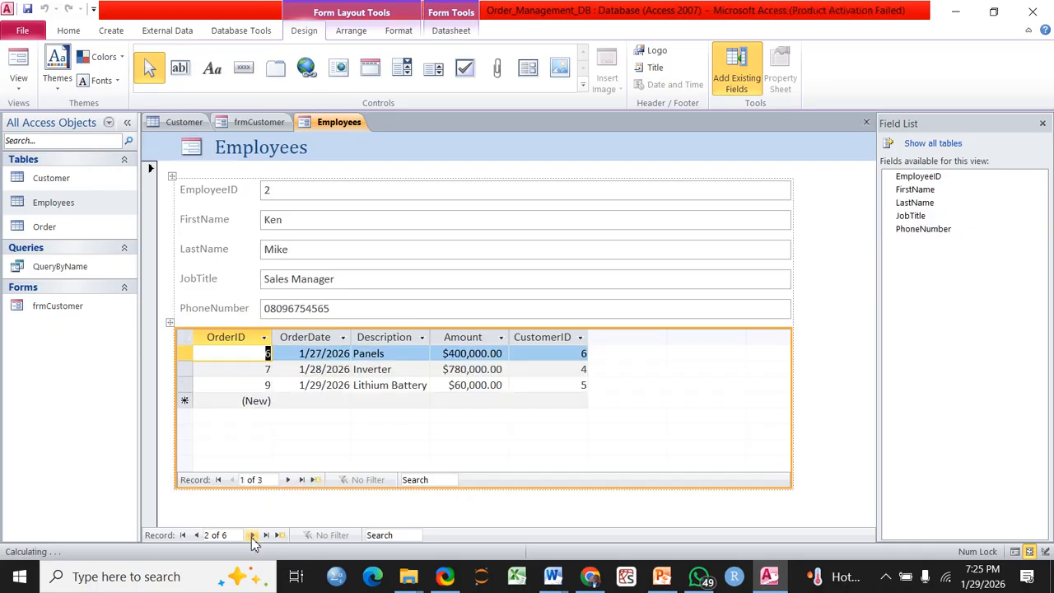
{"action": "left_click", "coordinate": [253, 535]}
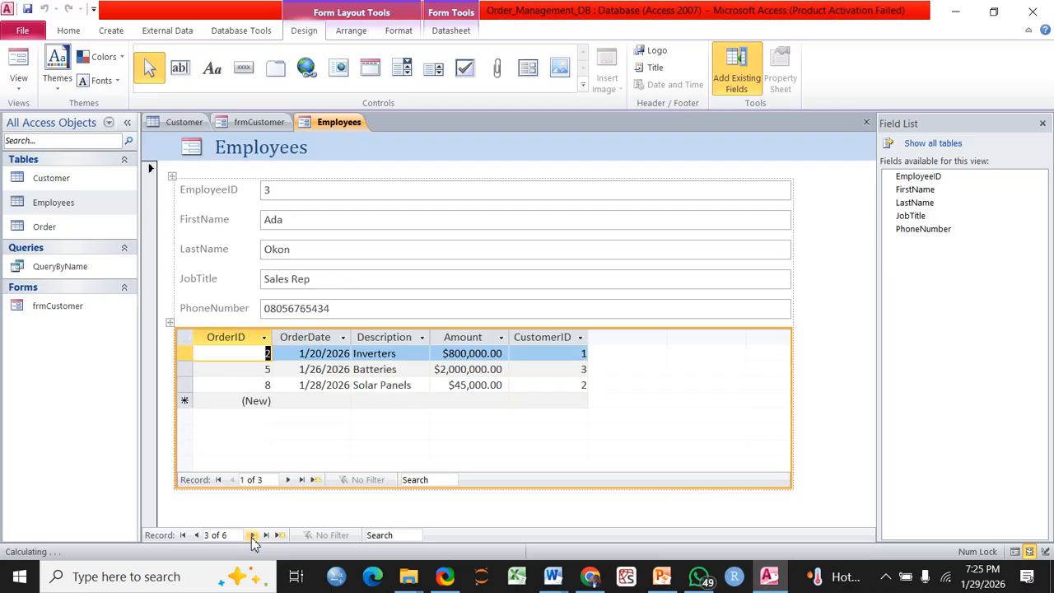
{"action": "left_click", "coordinate": [252, 535]}
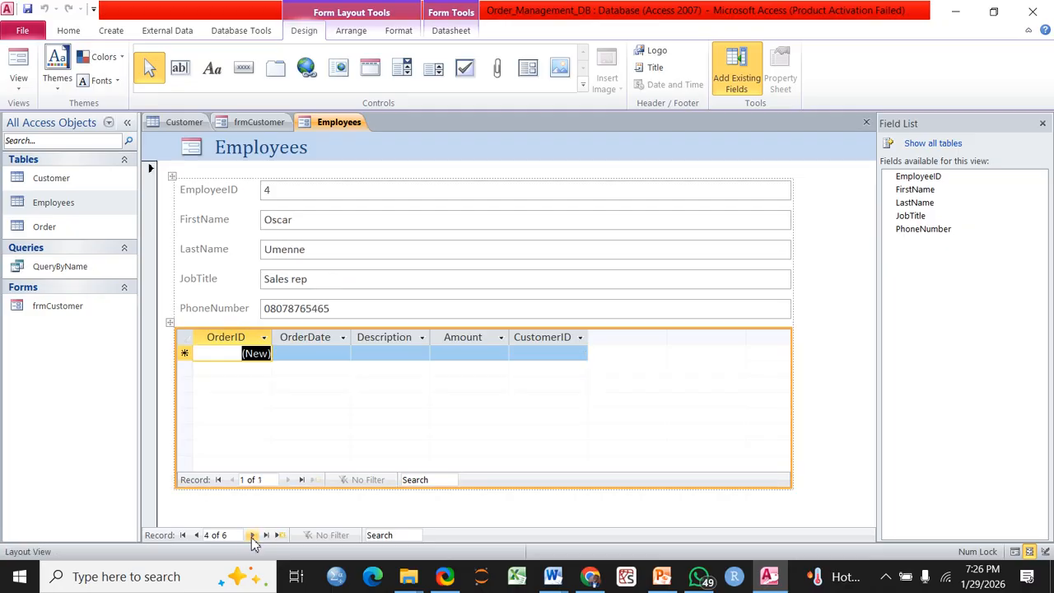
{"action": "left_click", "coordinate": [252, 535]}
{"action": "left_click", "coordinate": [252, 536]}
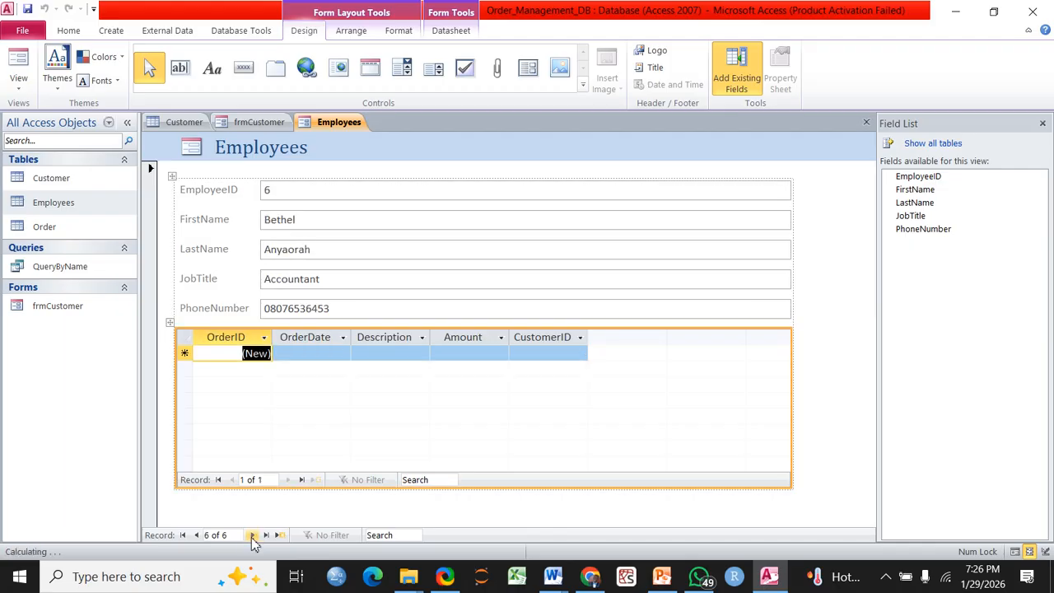
{"action": "left_click", "coordinate": [252, 535]}
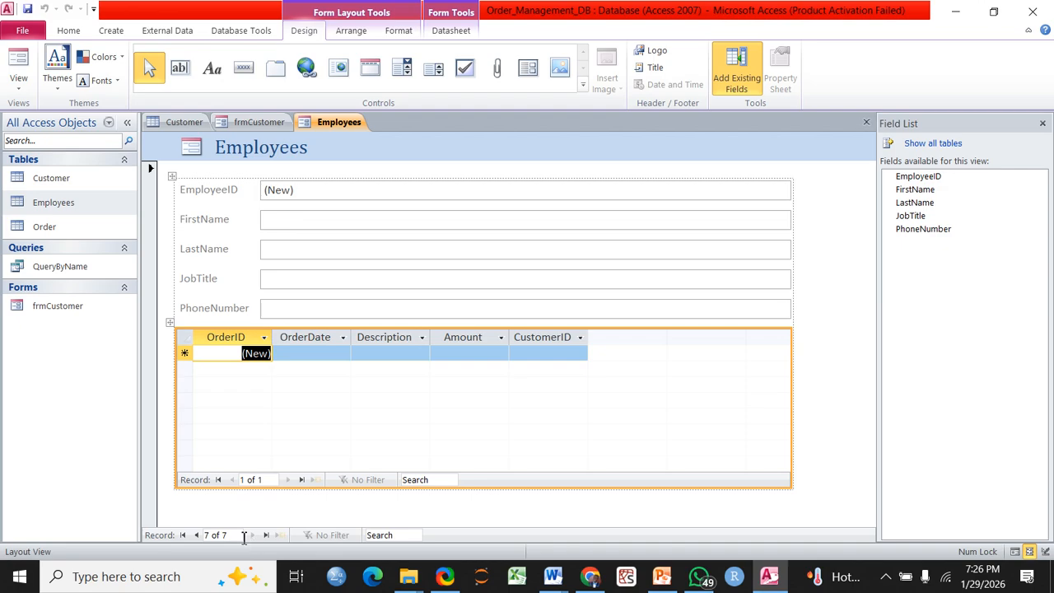
{"action": "left_click", "coordinate": [197, 535]}
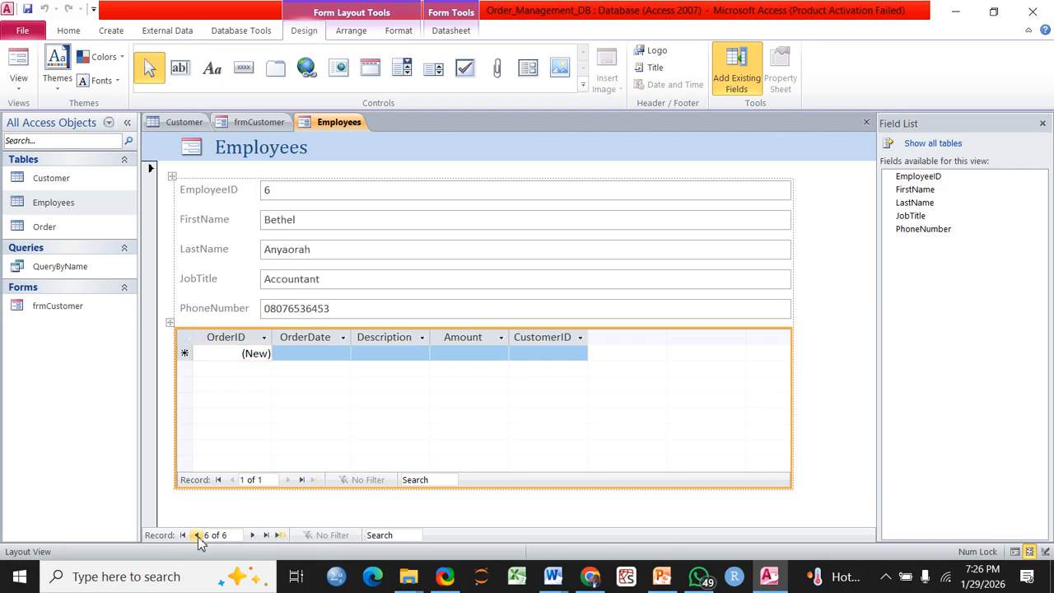
{"action": "left_click", "coordinate": [252, 536]}
Select the EmployeeID, FirstName and LastName controls on the Employees form
{"action": "left_click", "coordinate": [316, 193]}
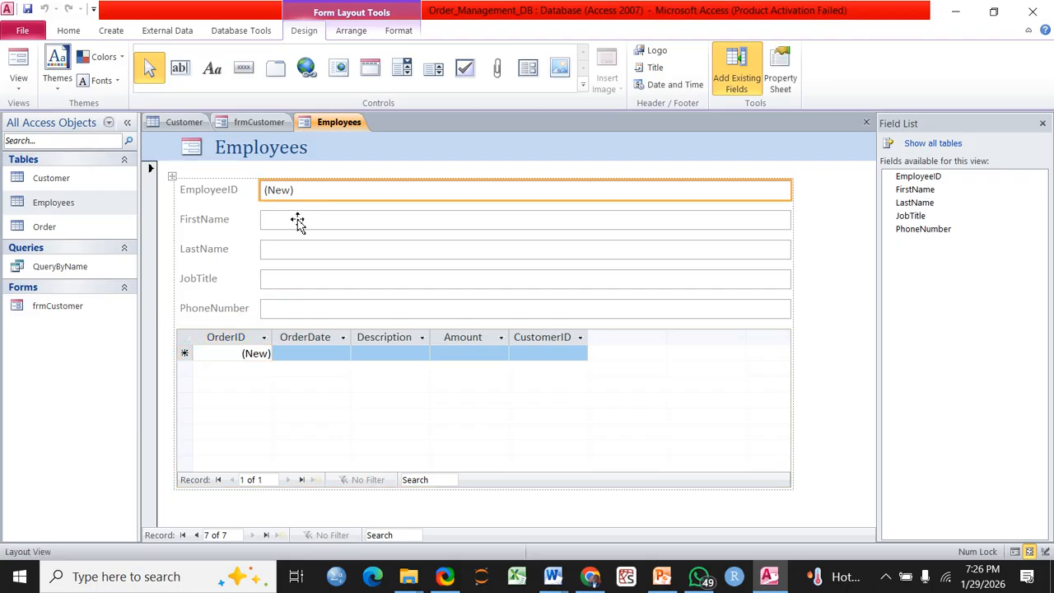
{"action": "left_click", "coordinate": [296, 220]}
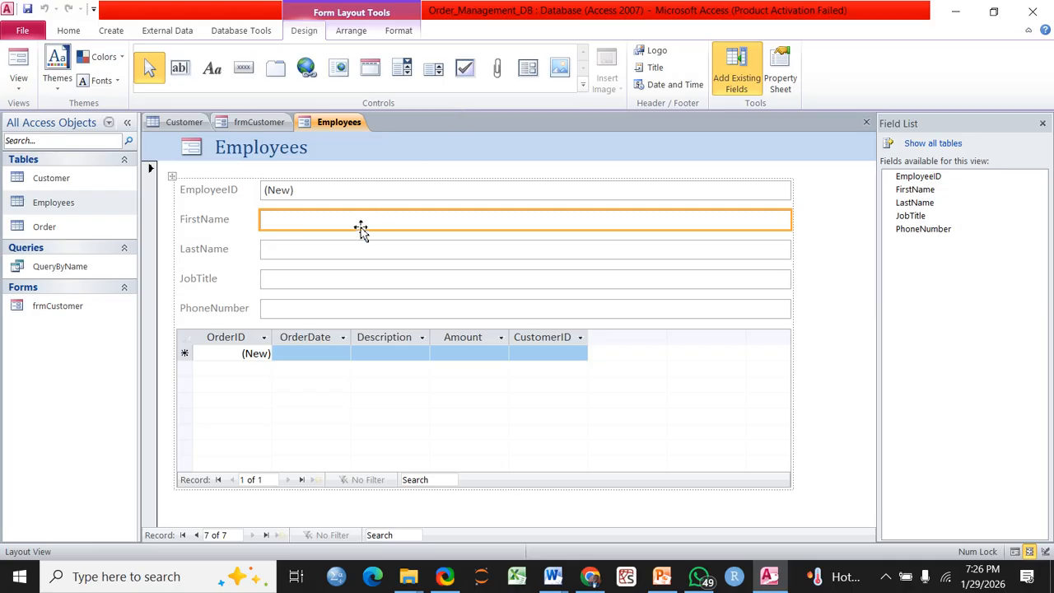
{"action": "left_click", "coordinate": [306, 251]}
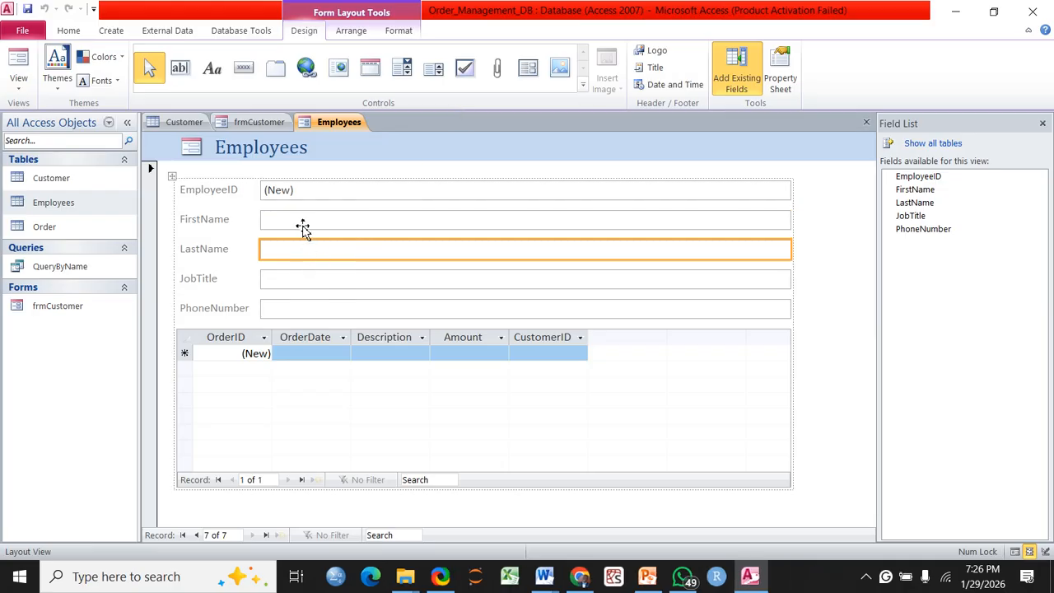
{"action": "left_click", "coordinate": [302, 228]}
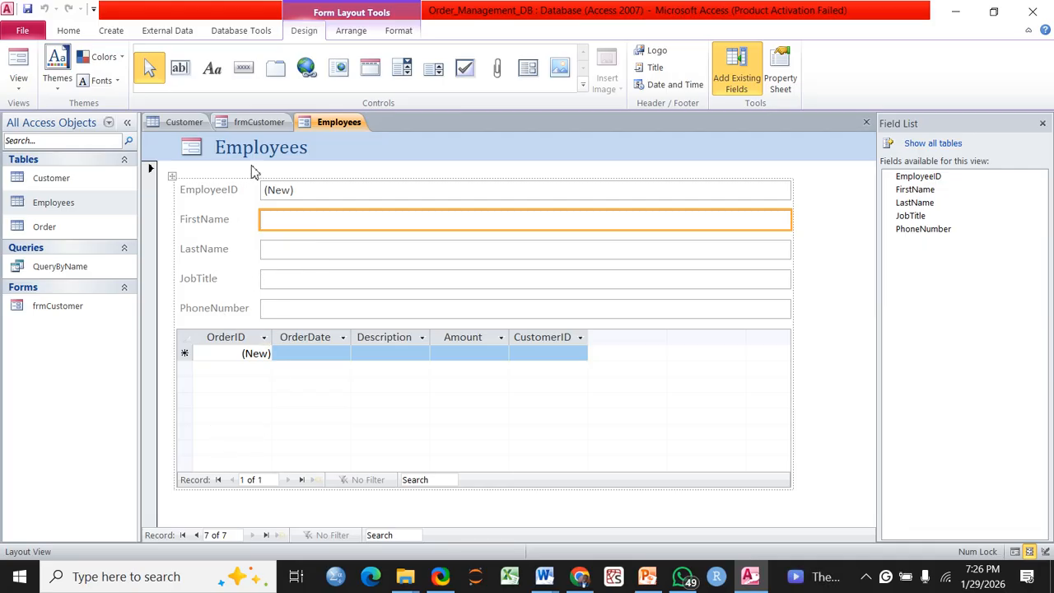
Save the Employees form under the name frmEmployees
{"action": "right_click", "coordinate": [323, 130]}
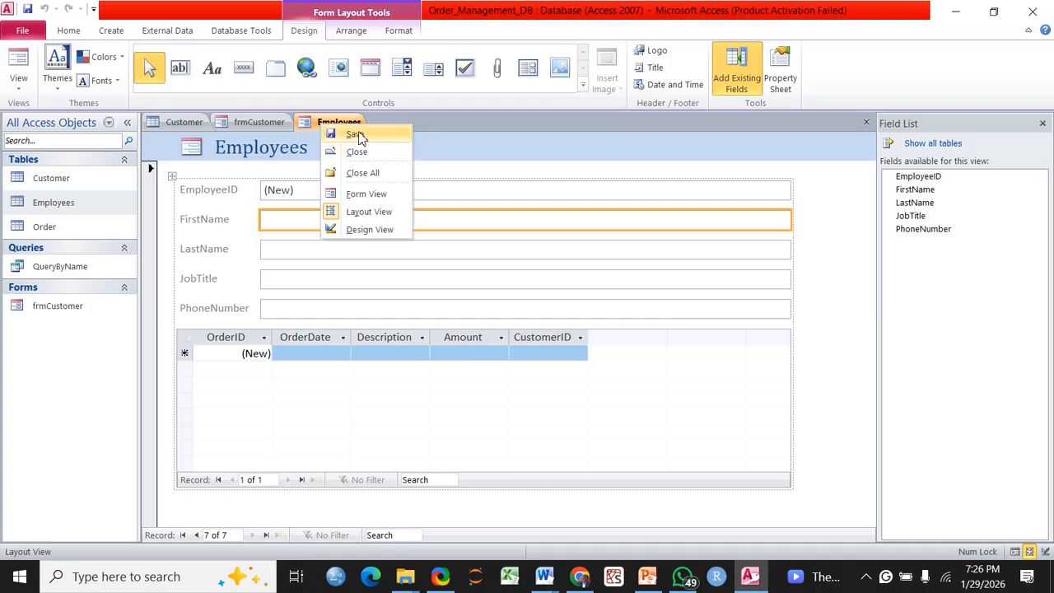
{"action": "left_click", "coordinate": [357, 134]}
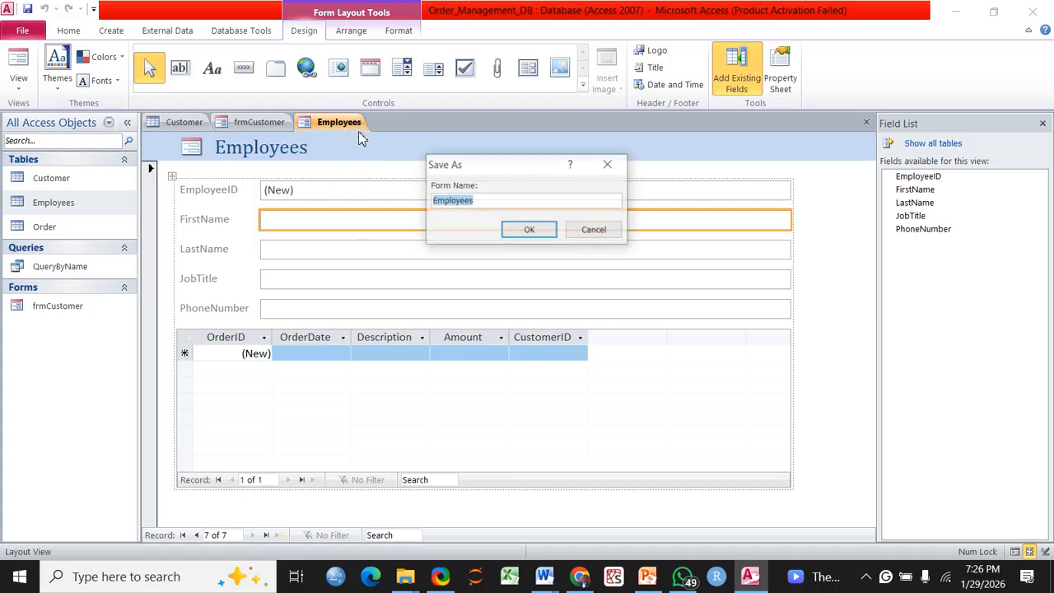
{"action": "left_click", "coordinate": [436, 203]}
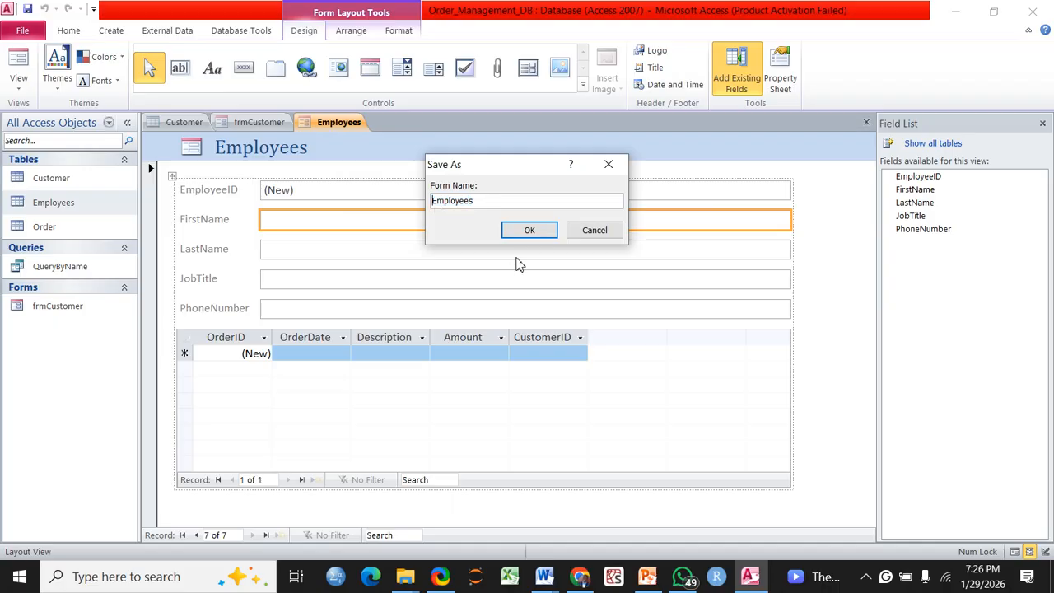
{"action": "type", "text": "form"}
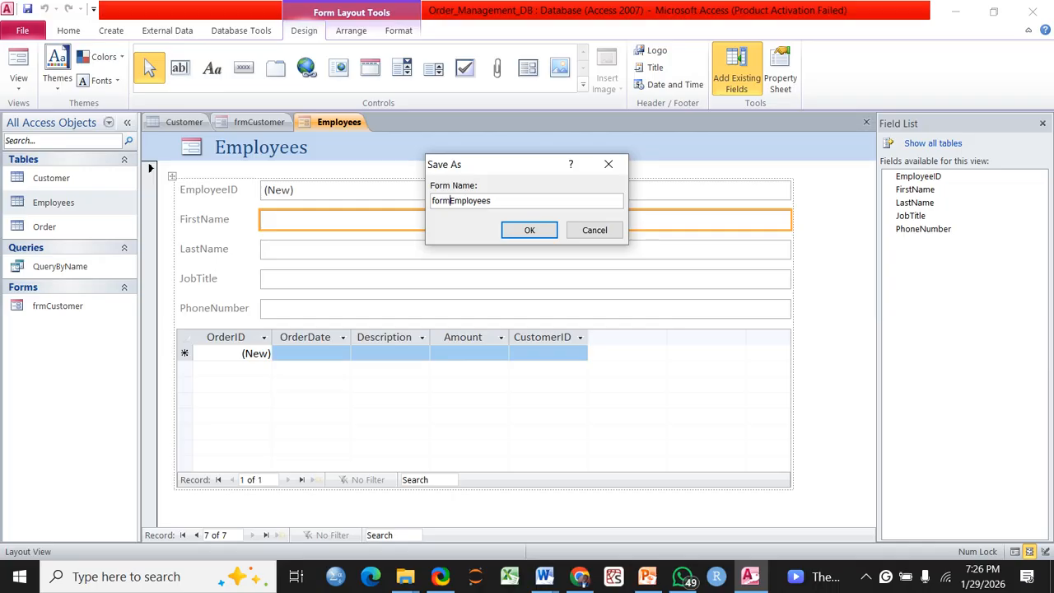
{"action": "left_click", "coordinate": [441, 202]}
{"action": "key", "text": "BackSpace"}
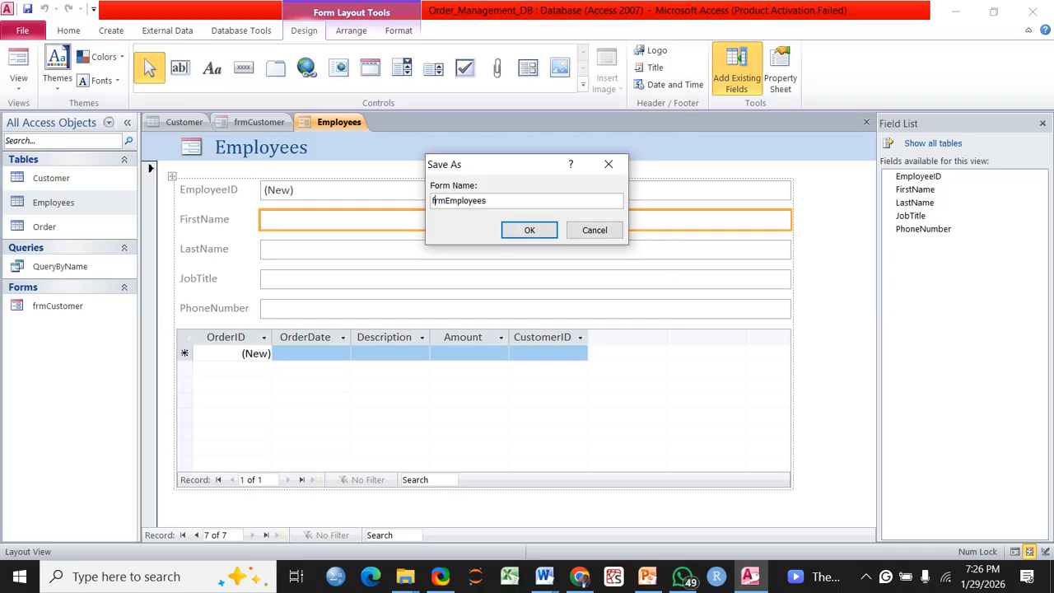
{"action": "left_click", "coordinate": [534, 230]}
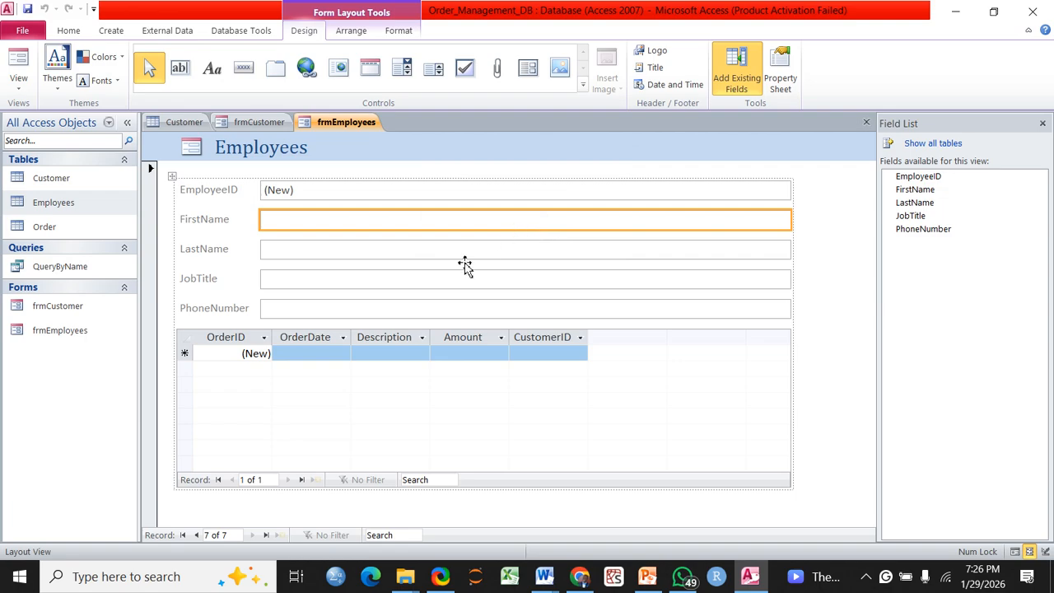
{"action": "left_click", "coordinate": [299, 243]}
Dismiss the missing last name warning and return frmEmployees to Form View
{"action": "left_click", "coordinate": [316, 226]}
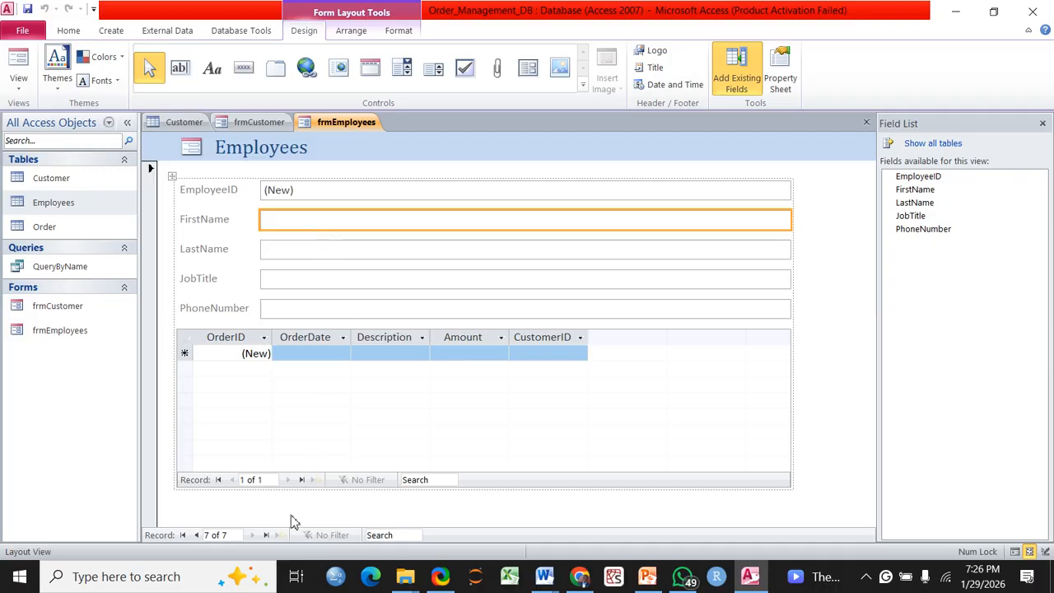
{"action": "left_click", "coordinate": [17, 62]}
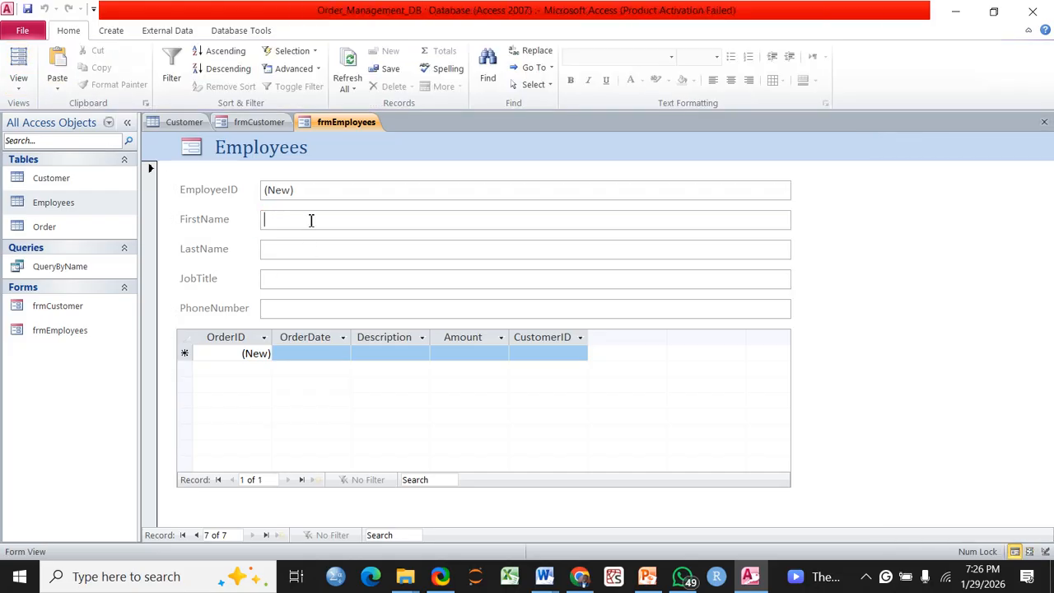
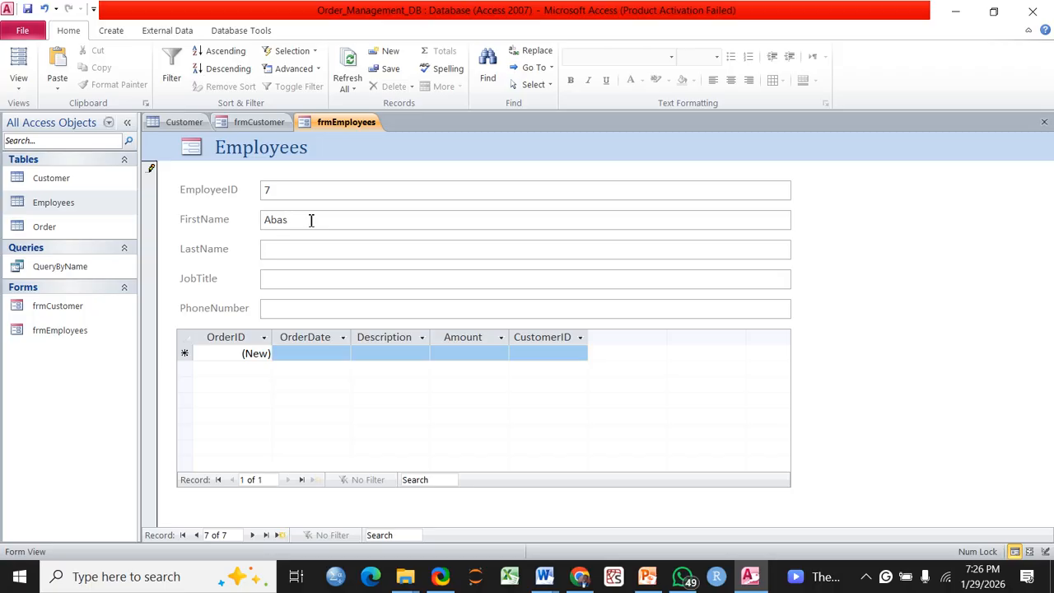
{"action": "left_click", "coordinate": [21, 92]}
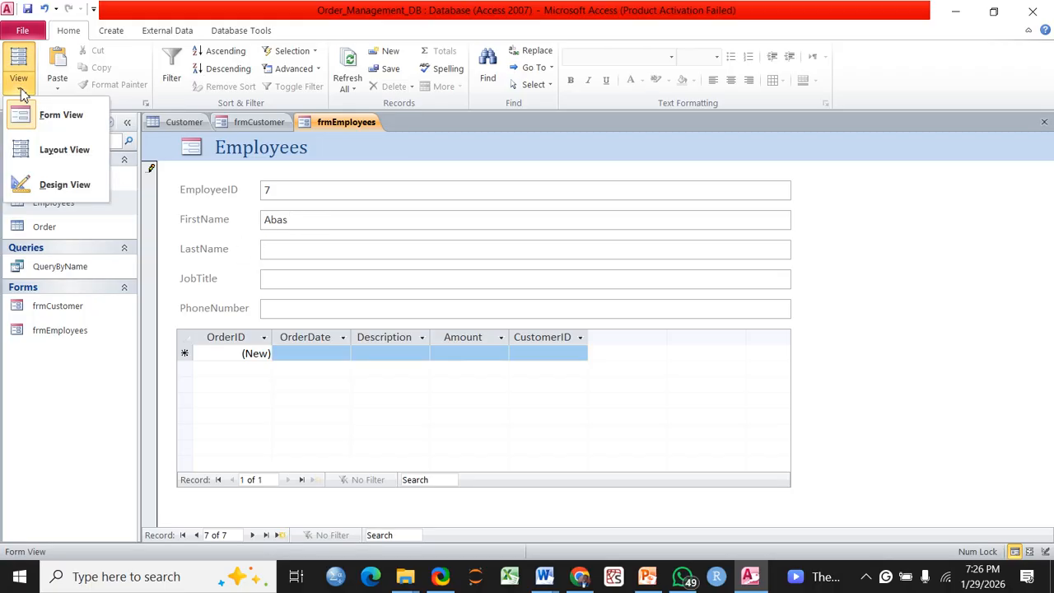
{"action": "left_click", "coordinate": [41, 155]}
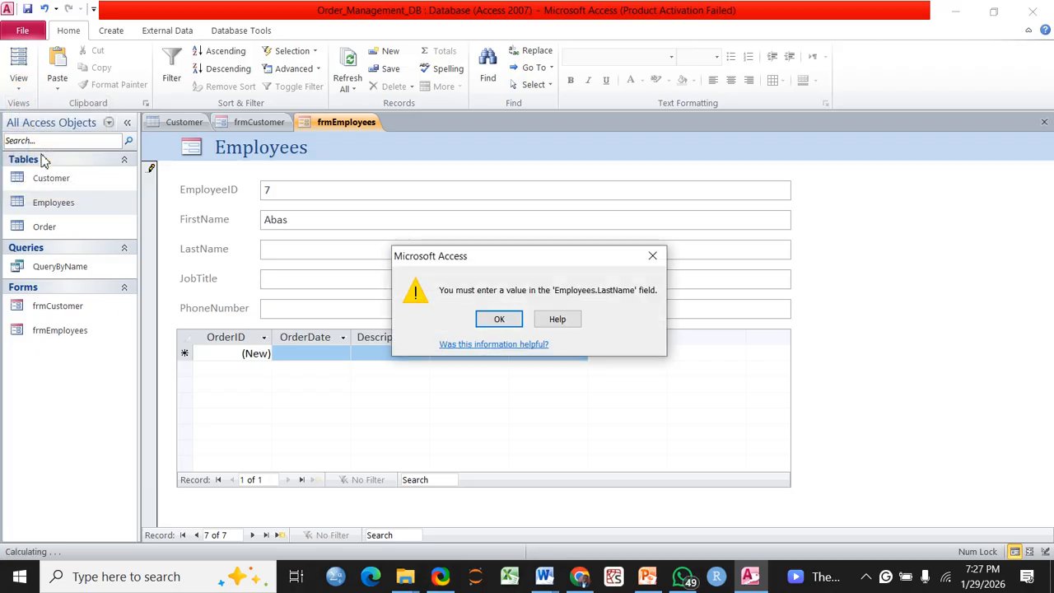
{"action": "left_click", "coordinate": [654, 257]}
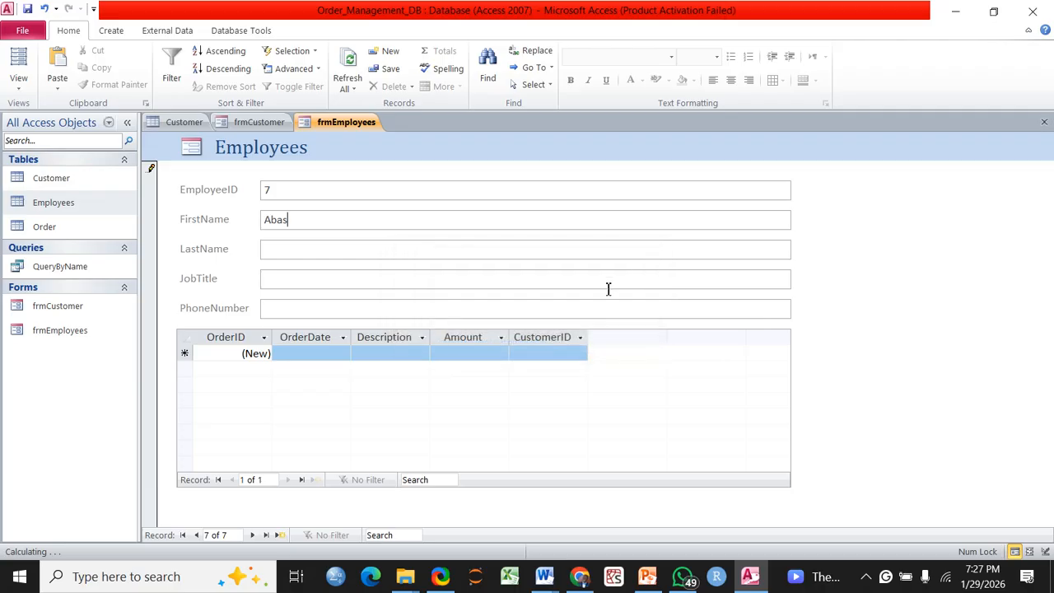
{"action": "left_click", "coordinate": [19, 91]}
{"action": "left_click", "coordinate": [42, 111]}
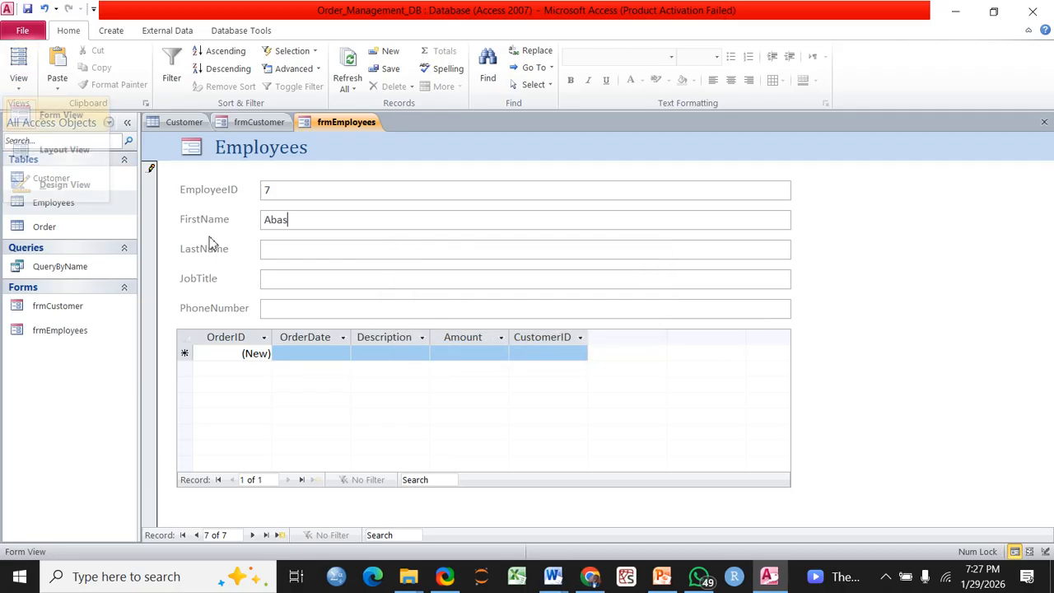
Enter the employee's last name, job title Sales Rep and phone number, then start a new record
{"action": "left_click", "coordinate": [321, 248]}
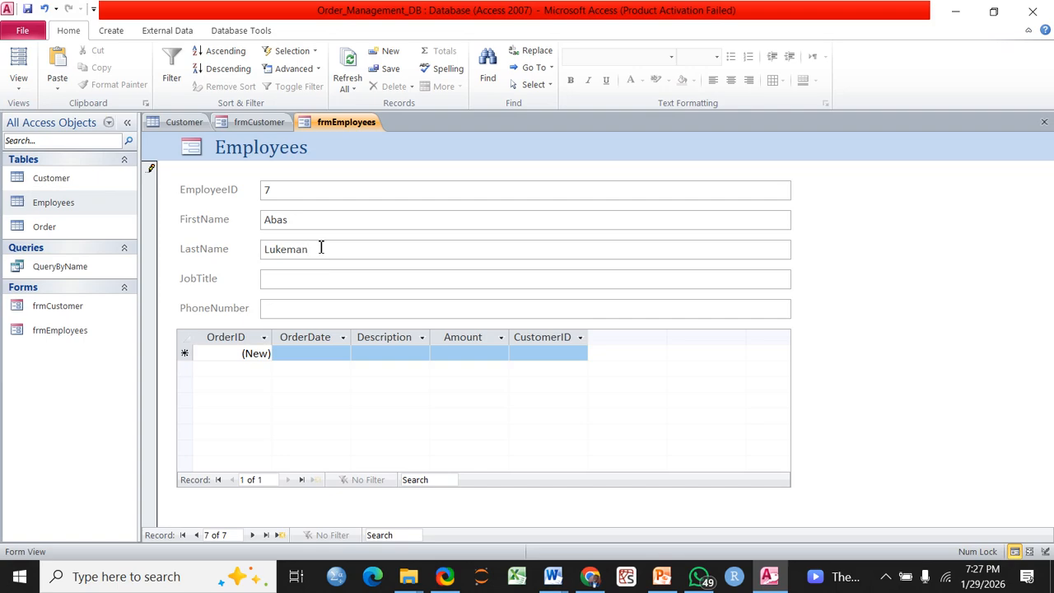
{"action": "left_click", "coordinate": [279, 280]}
{"action": "type", "text": "Sales Rep"}
{"action": "left_click", "coordinate": [275, 313]}
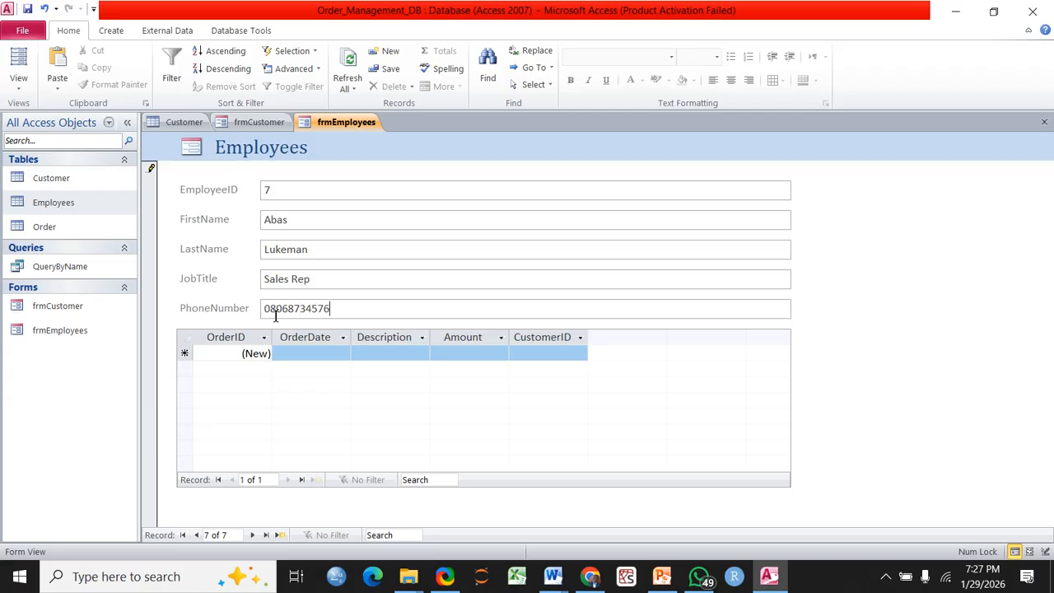
{"action": "left_click", "coordinate": [252, 537]}
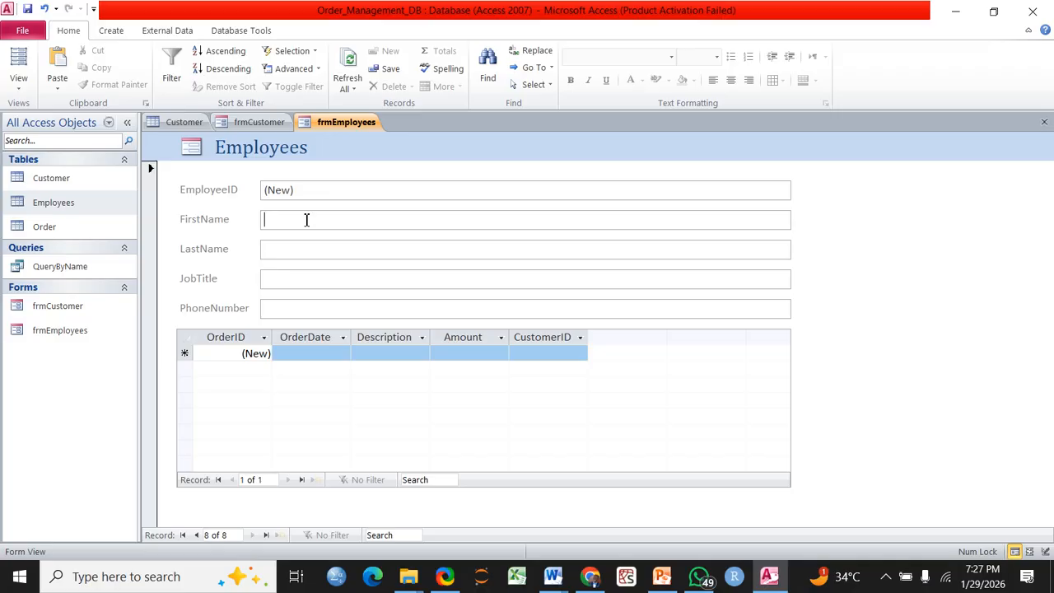
Enter employee 8's first name and last name, correcting typos
{"action": "left_click", "coordinate": [325, 248]}
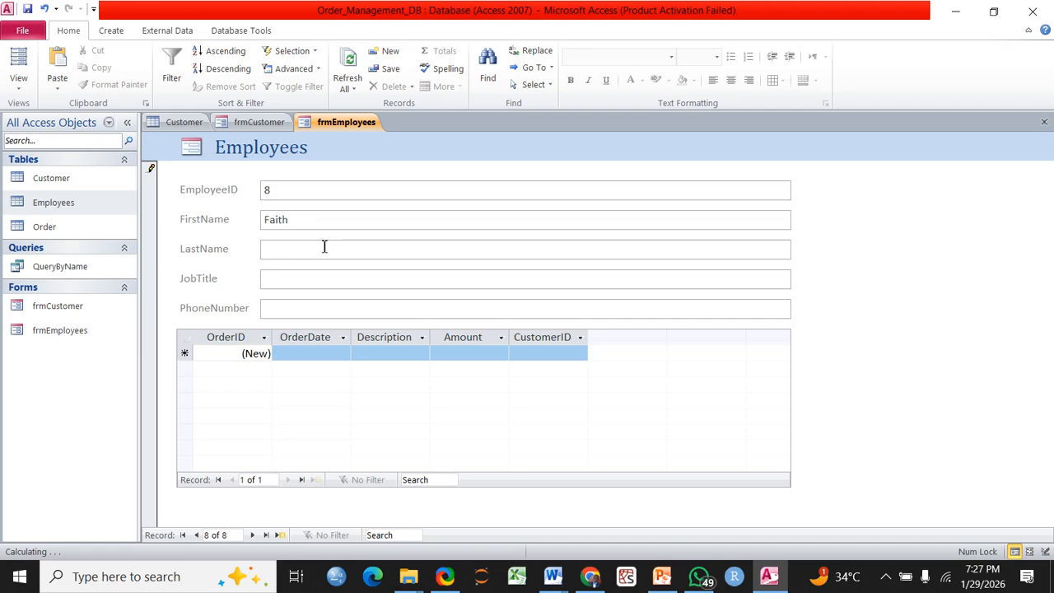
{"action": "left_click", "coordinate": [325, 246]}
{"action": "type", "text": "Ou"}
{"action": "key", "text": "BackSpace"}
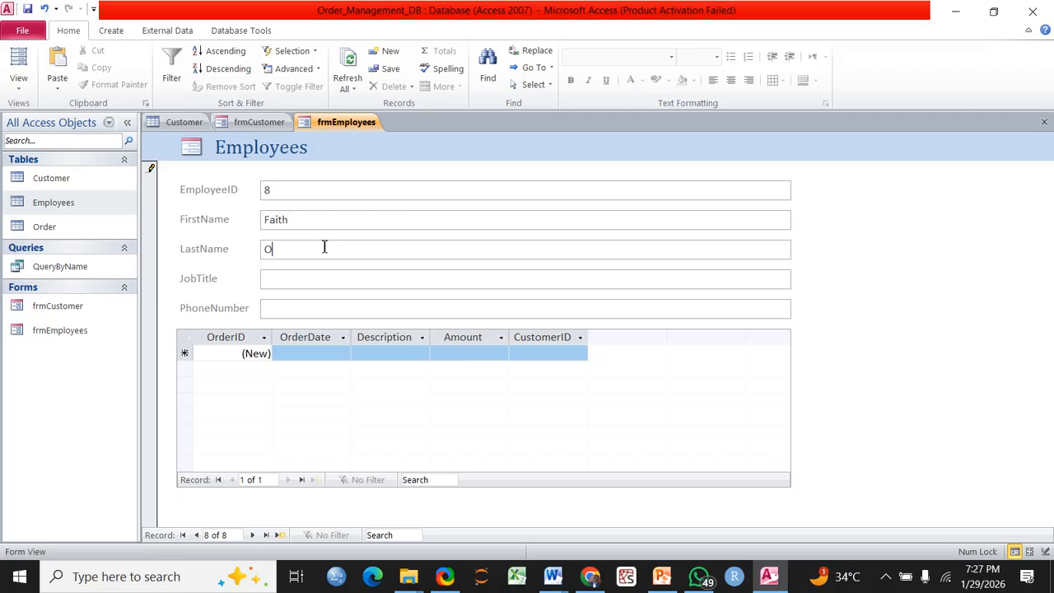
Set the job title to Accountant, add the phone number, and move to blank record 9
{"action": "left_click", "coordinate": [289, 279]}
{"action": "type", "text": "Accountant"}
{"action": "left_click", "coordinate": [414, 313]}
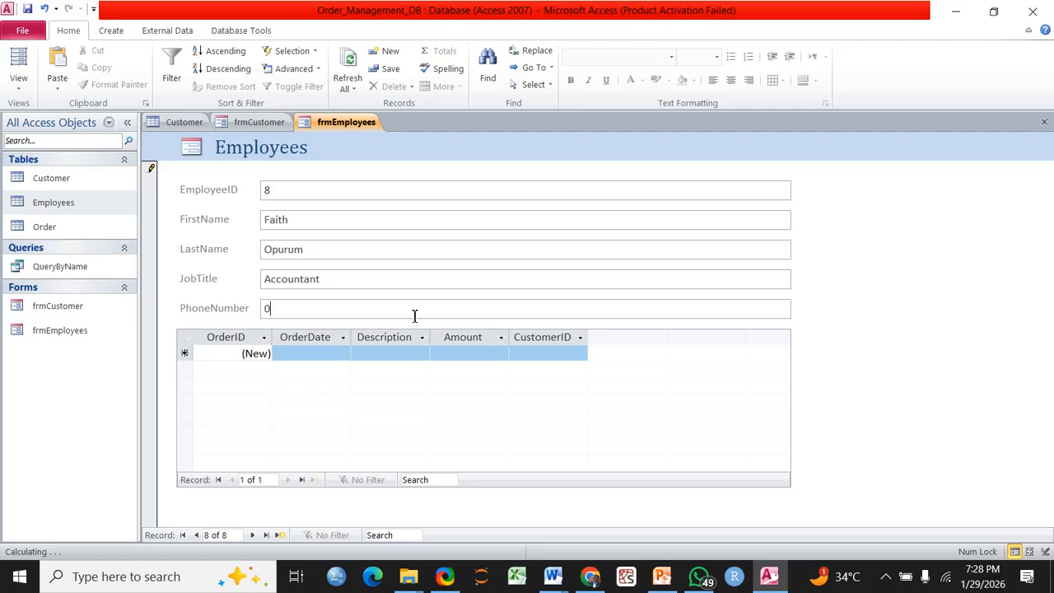
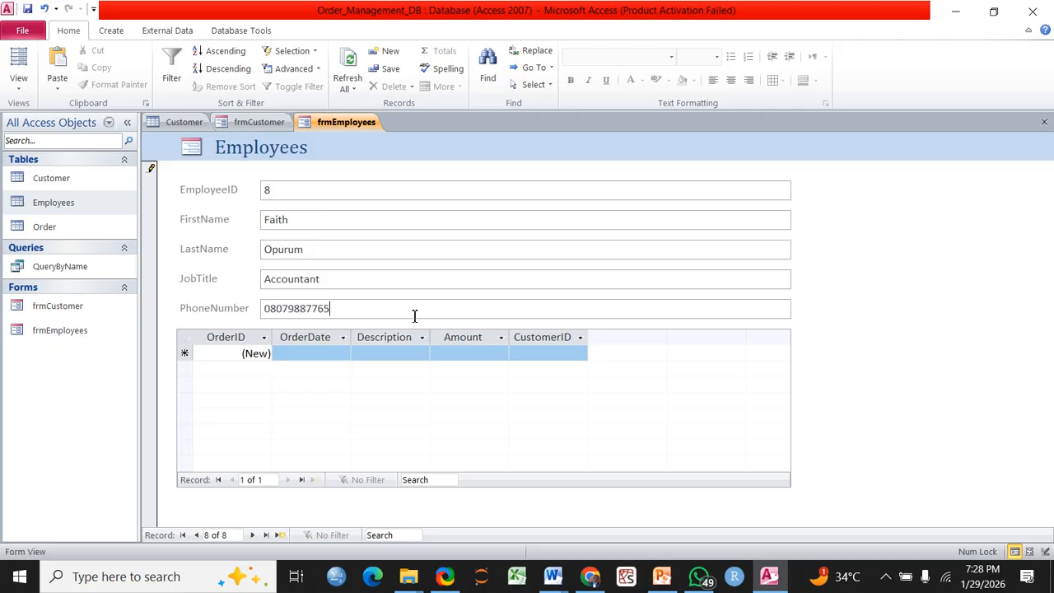
{"action": "left_click", "coordinate": [254, 535]}
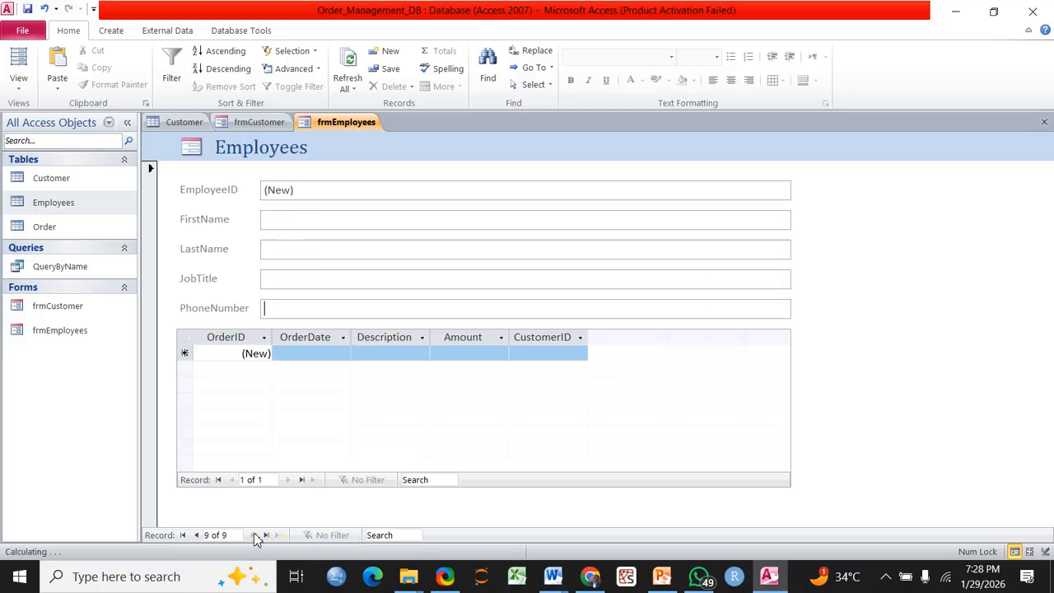
Step back to employee record 6 and save the employee form
{"action": "left_click", "coordinate": [196, 535]}
{"action": "left_click", "coordinate": [198, 536]}
{"action": "left_click", "coordinate": [198, 535]}
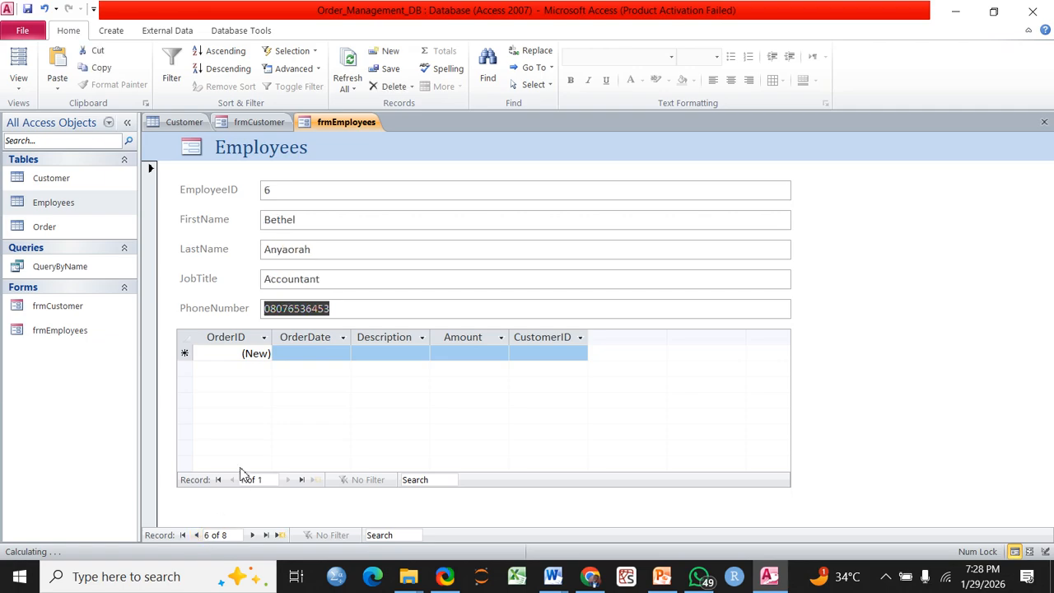
{"action": "right_click", "coordinate": [355, 123]}
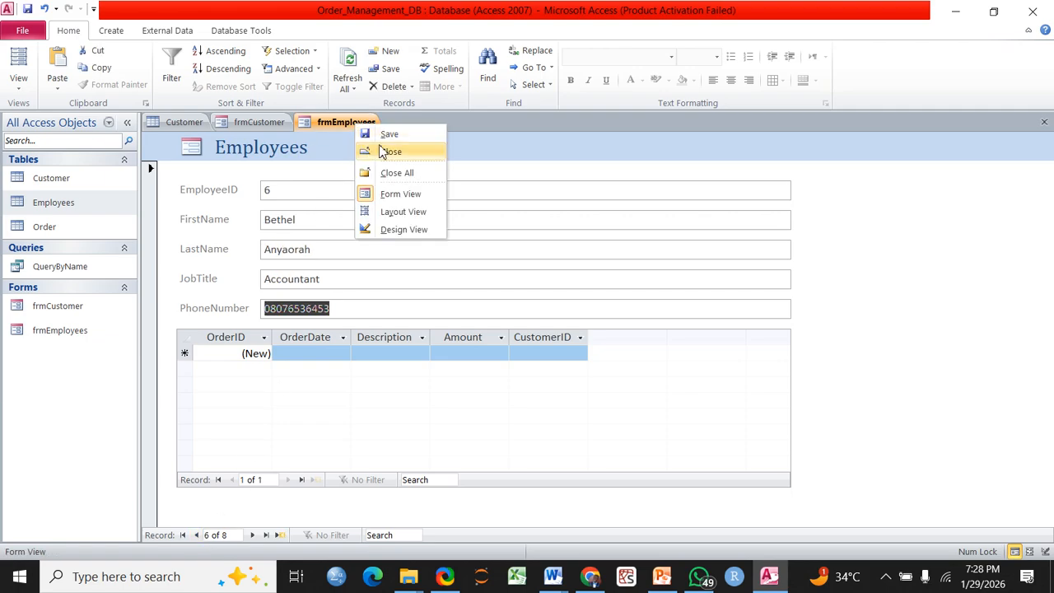
{"action": "left_click", "coordinate": [388, 136]}
Close frmEmployees, frmCustomer and the Customer table
{"action": "right_click", "coordinate": [351, 131]}
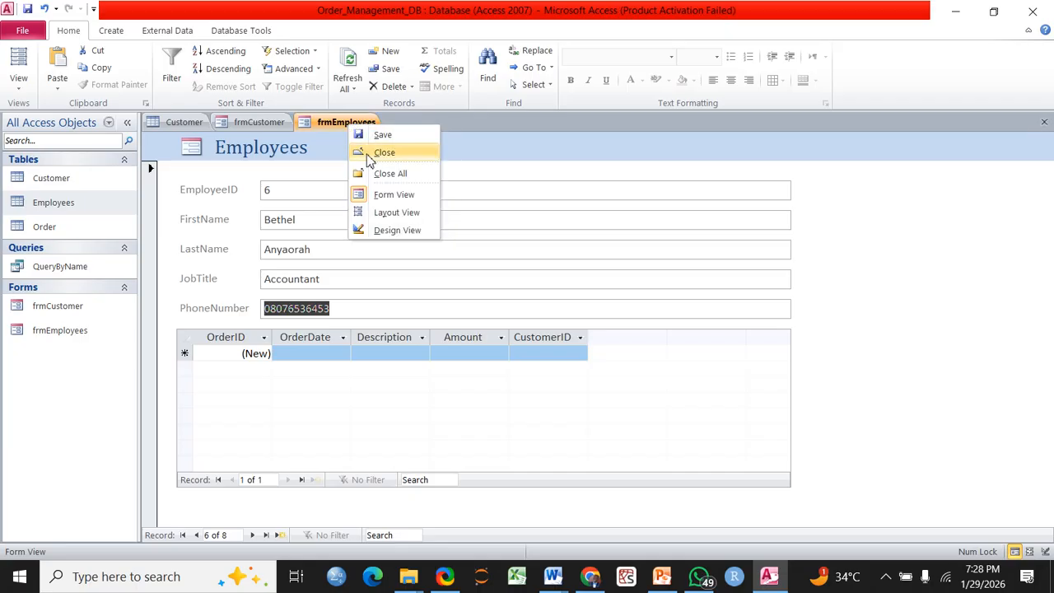
{"action": "left_click", "coordinate": [365, 153]}
{"action": "right_click", "coordinate": [267, 124]}
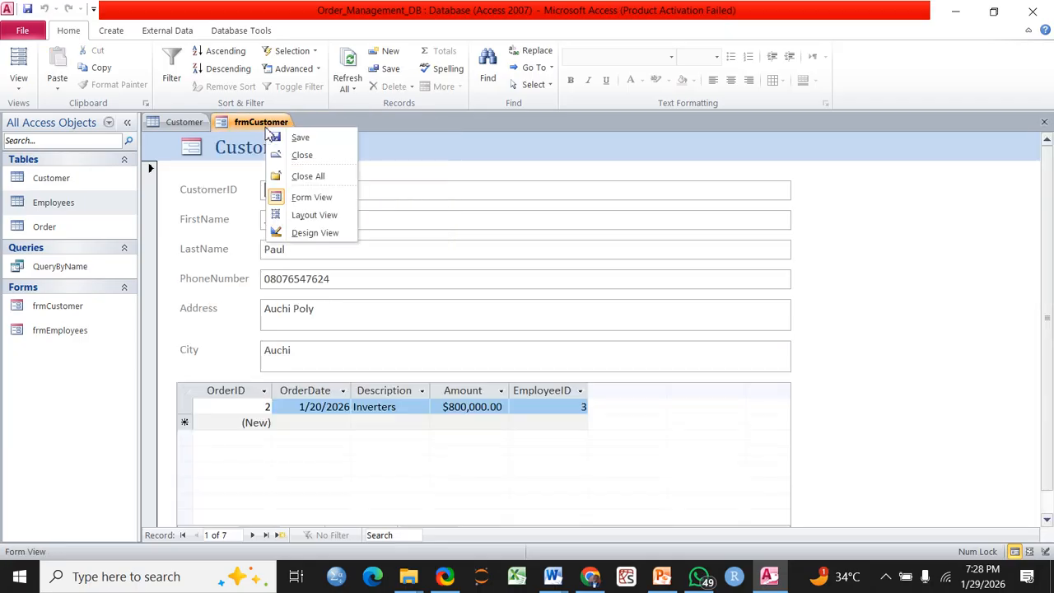
{"action": "left_click", "coordinate": [305, 156]}
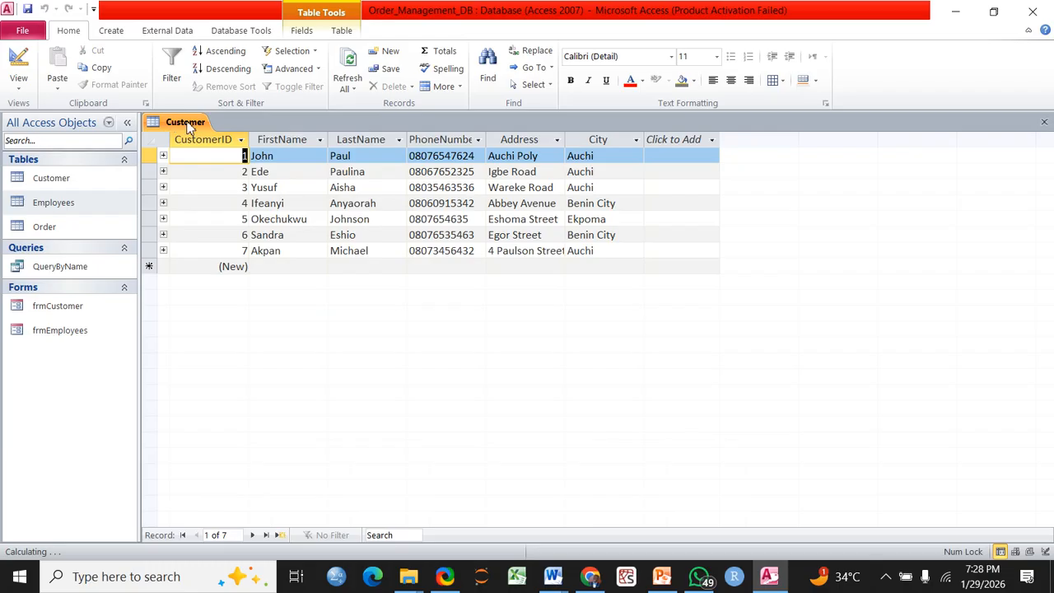
{"action": "right_click", "coordinate": [189, 124]}
{"action": "left_click", "coordinate": [223, 149]}
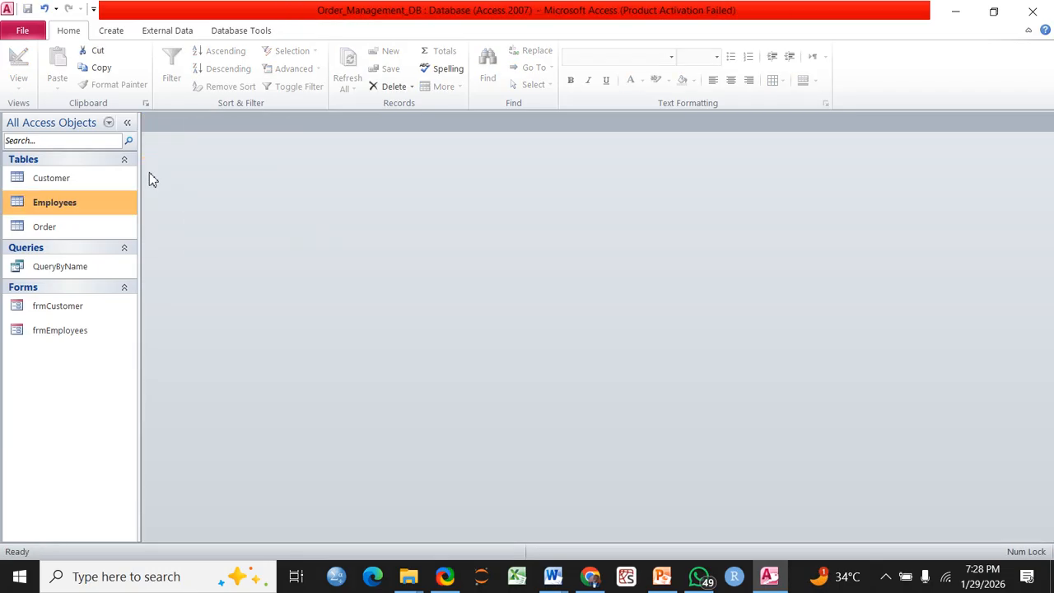
Open the Employees table datasheet to review its eight employees' job titles and phone numbers
{"action": "double_click", "coordinate": [68, 204]}
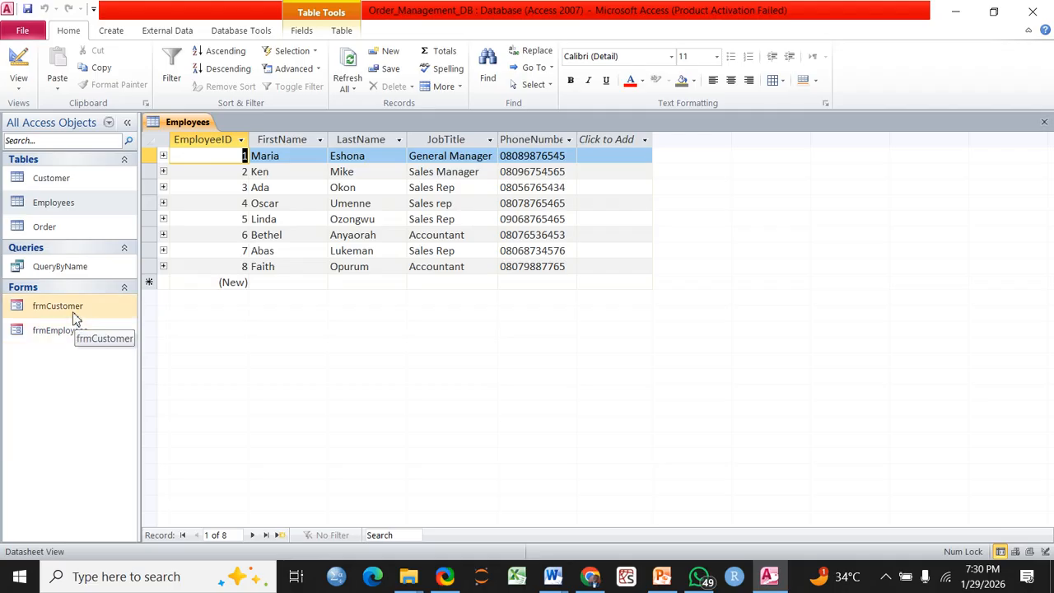
{"action": "left_click", "coordinate": [110, 31]}
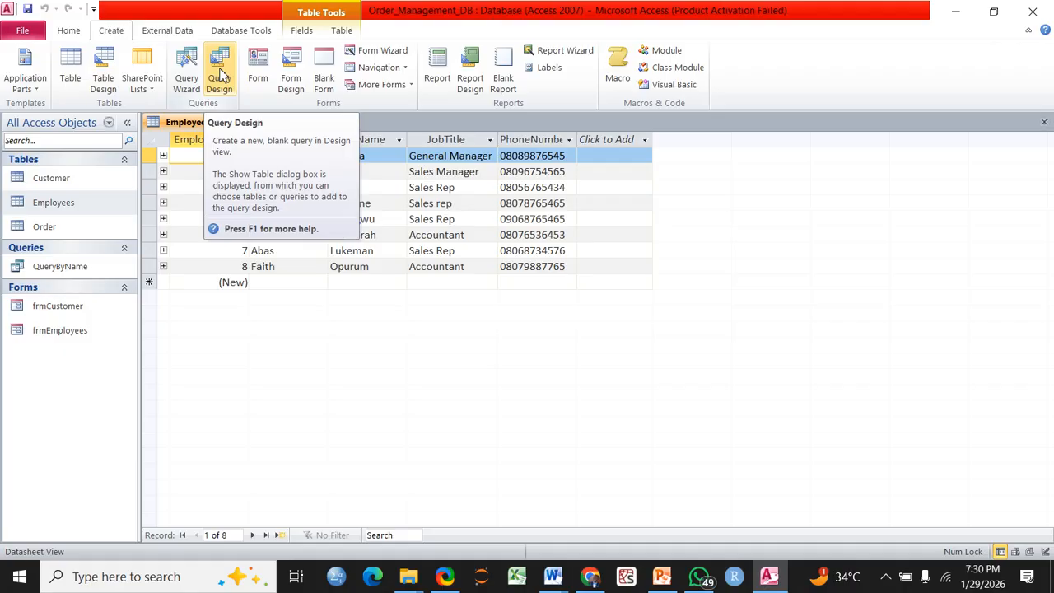
Add Customer, Order and Employees to a new query design and enlarge their field lists
{"action": "left_click", "coordinate": [220, 76]}
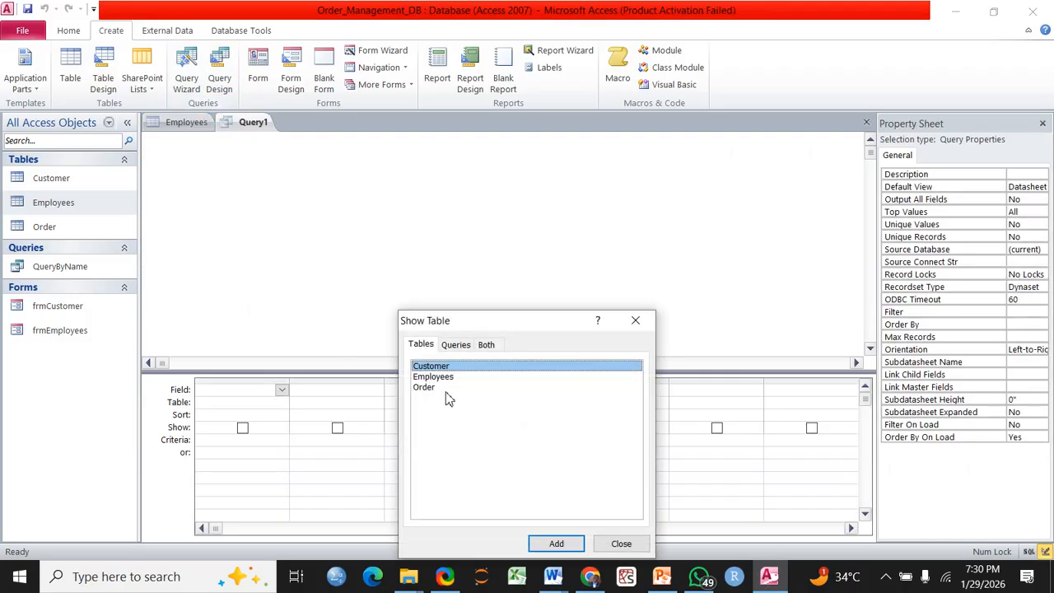
{"action": "left_click", "coordinate": [557, 545]}
{"action": "left_click", "coordinate": [426, 389]}
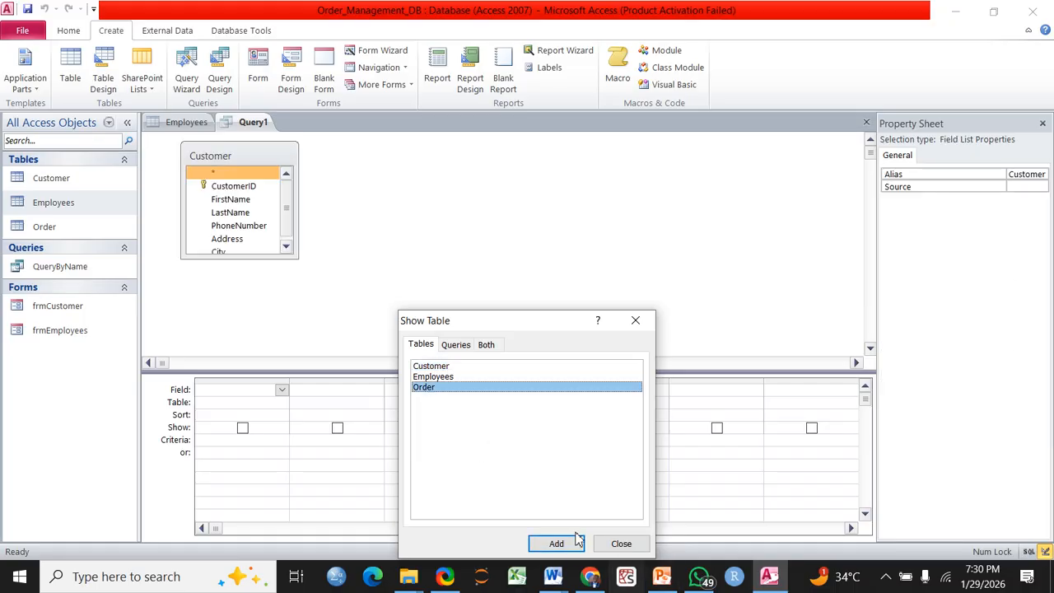
{"action": "left_click", "coordinate": [564, 544]}
{"action": "left_click", "coordinate": [441, 378]}
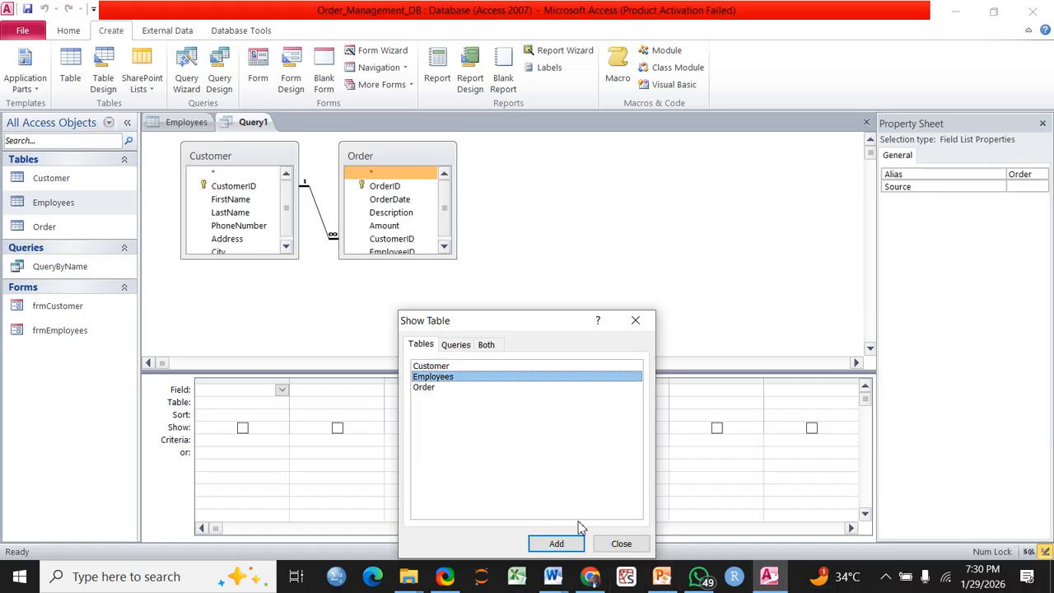
{"action": "left_click", "coordinate": [545, 547]}
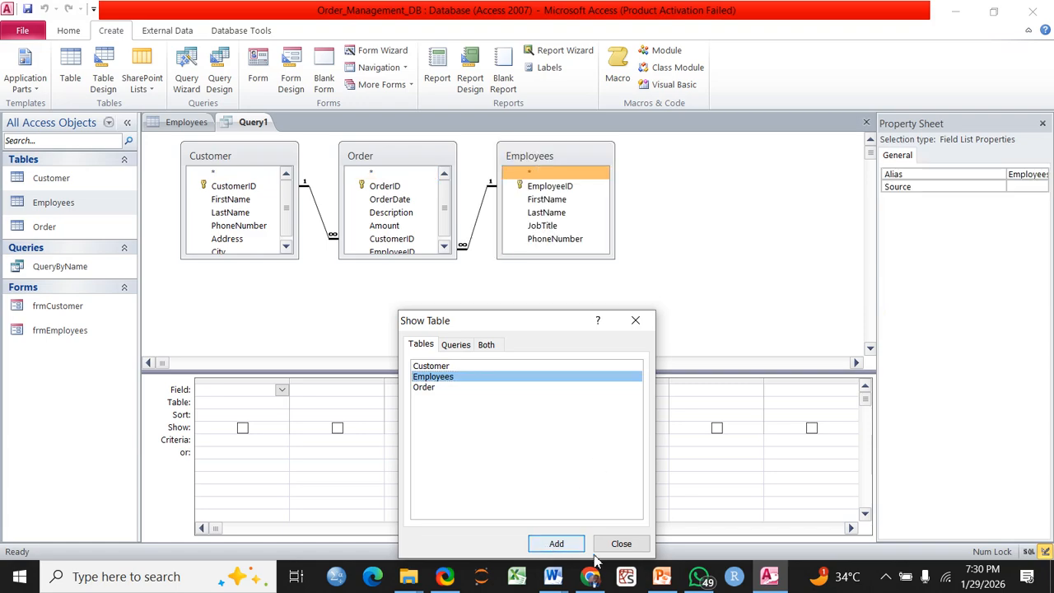
{"action": "left_click", "coordinate": [619, 545]}
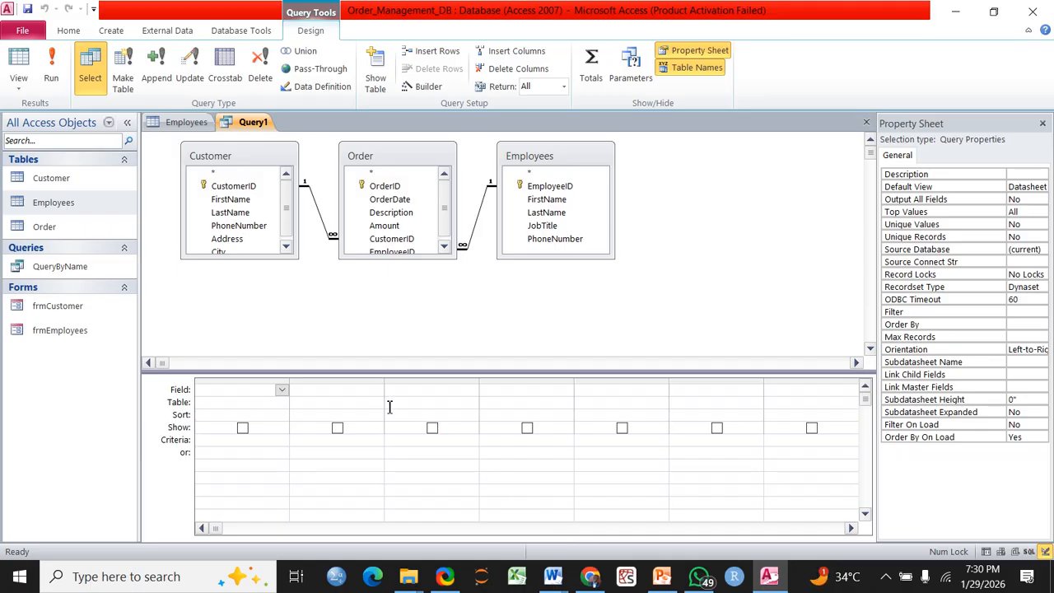
{"action": "left_click_drag", "start_coordinate": [234, 258], "coordinate": [231, 282]}
{"action": "left_click_drag", "start_coordinate": [402, 257], "coordinate": [400, 293]}
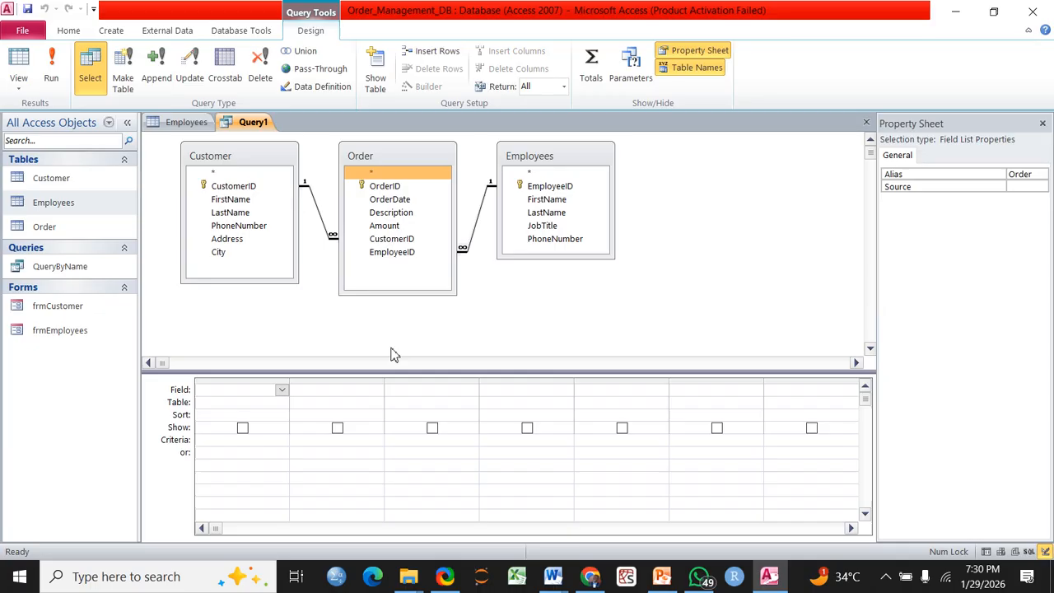
Fill the first four query columns with OrderID, OrderDate, Amount and Description
{"action": "left_click", "coordinate": [281, 392]}
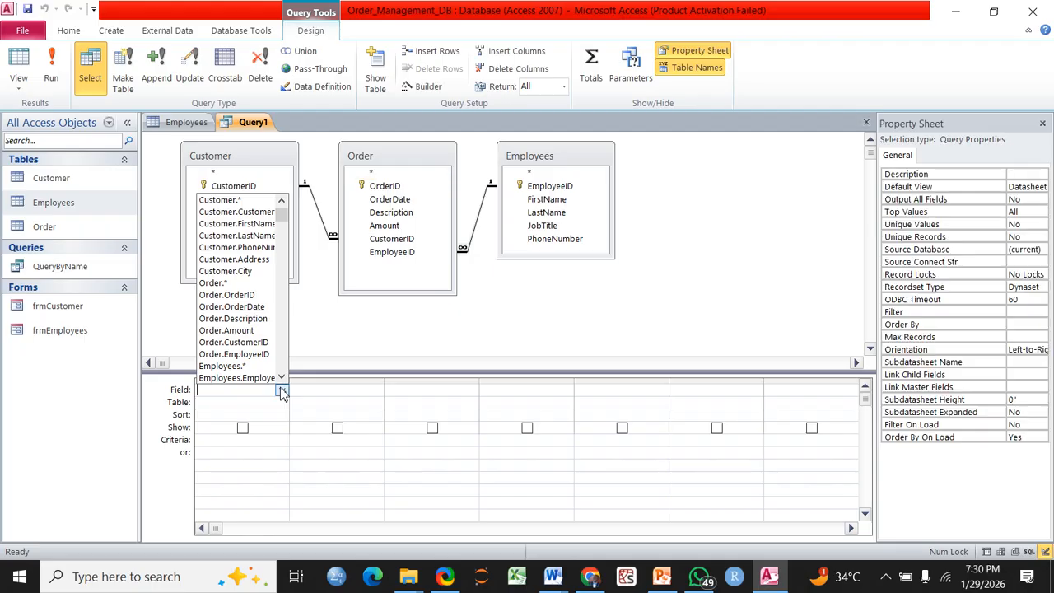
{"action": "left_click", "coordinate": [252, 296]}
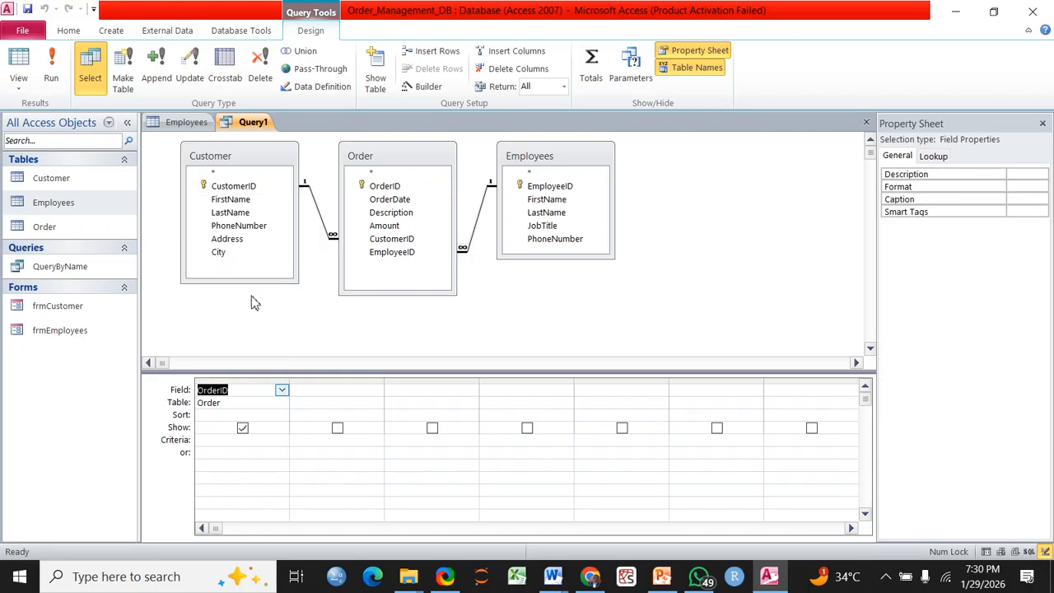
{"action": "left_click", "coordinate": [378, 392]}
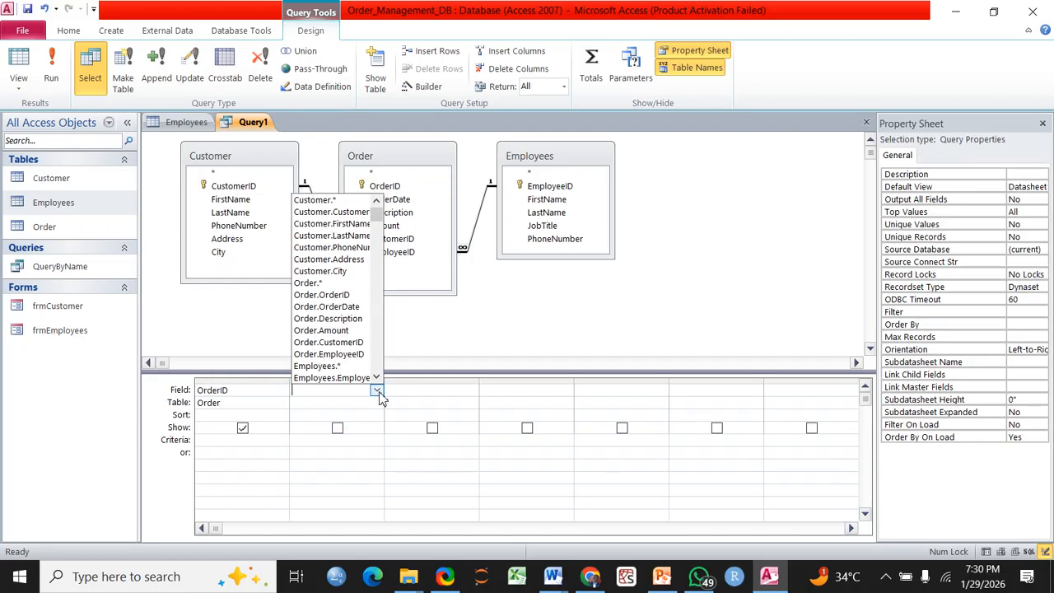
{"action": "left_click", "coordinate": [350, 308]}
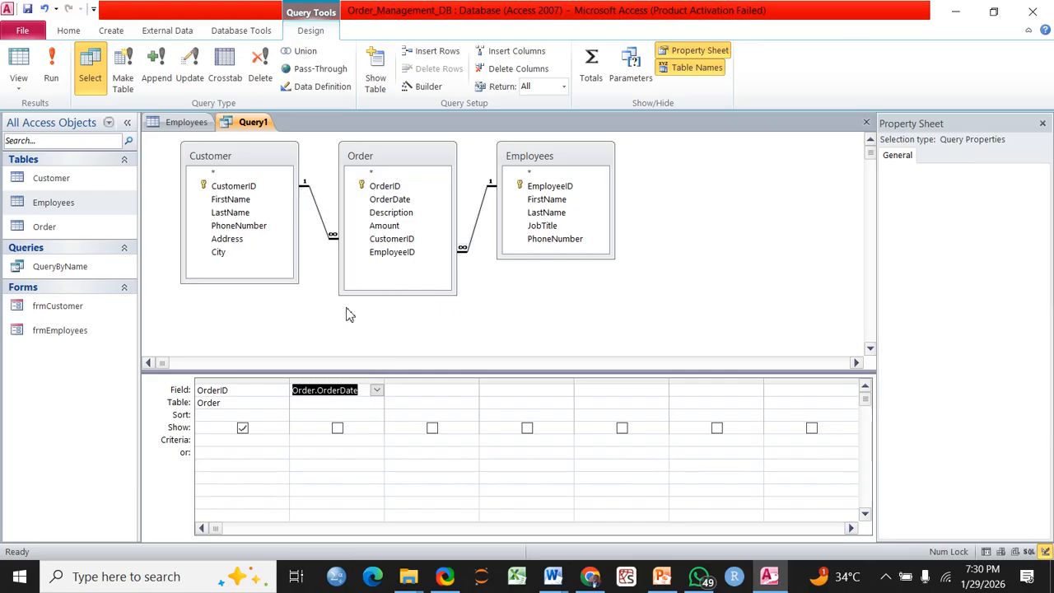
{"action": "left_click", "coordinate": [465, 392]}
{"action": "left_click", "coordinate": [470, 392]}
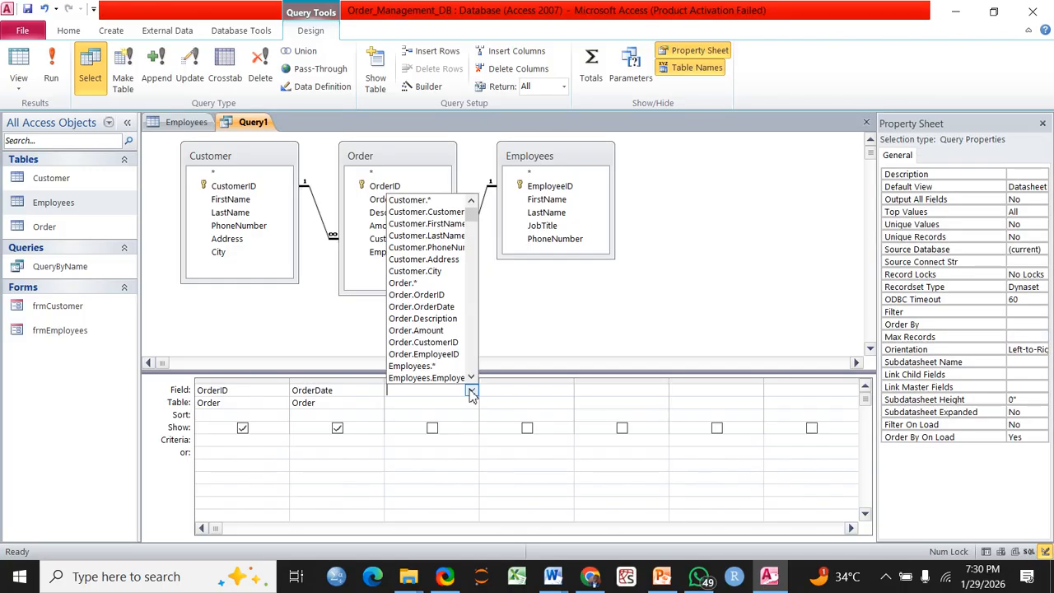
{"action": "left_click", "coordinate": [433, 330]}
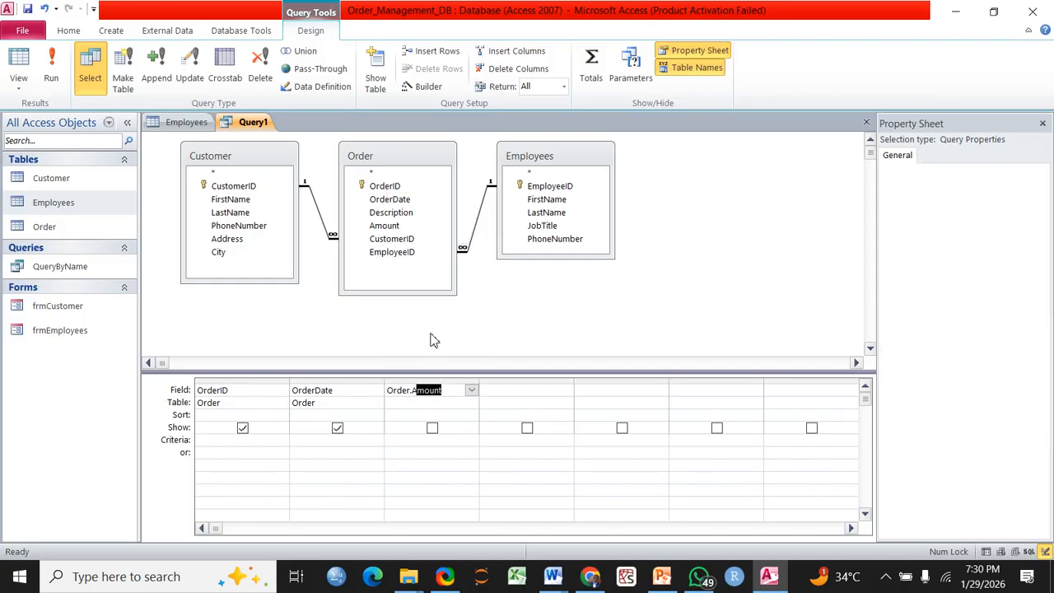
{"action": "left_click", "coordinate": [561, 395]}
{"action": "left_click", "coordinate": [567, 391]}
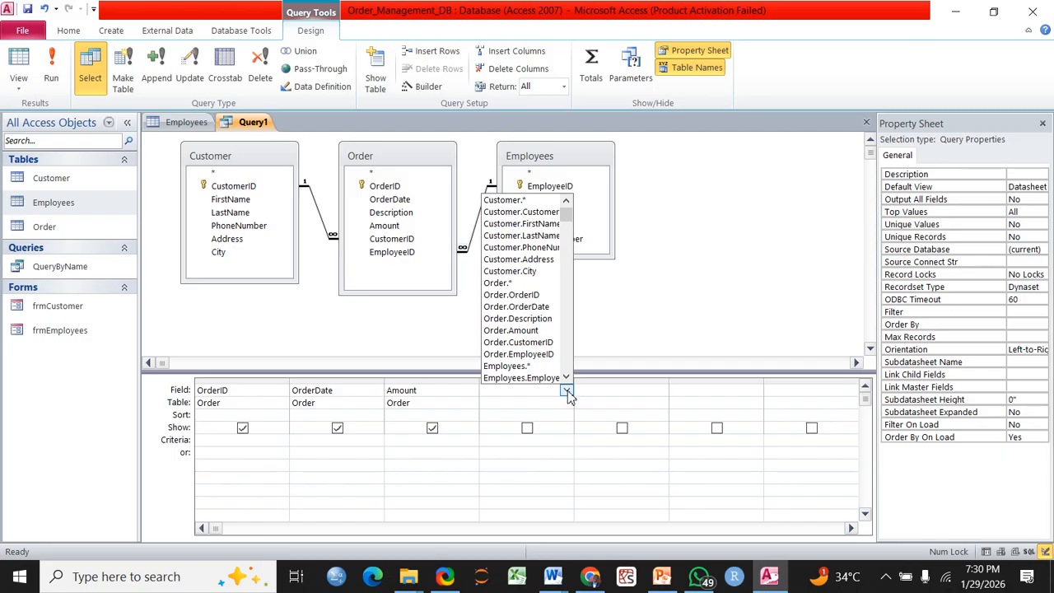
{"action": "left_click", "coordinate": [519, 318]}
Put Customer.FirstName in column 5 and Employees.FirstName in column 6
{"action": "left_click", "coordinate": [654, 393]}
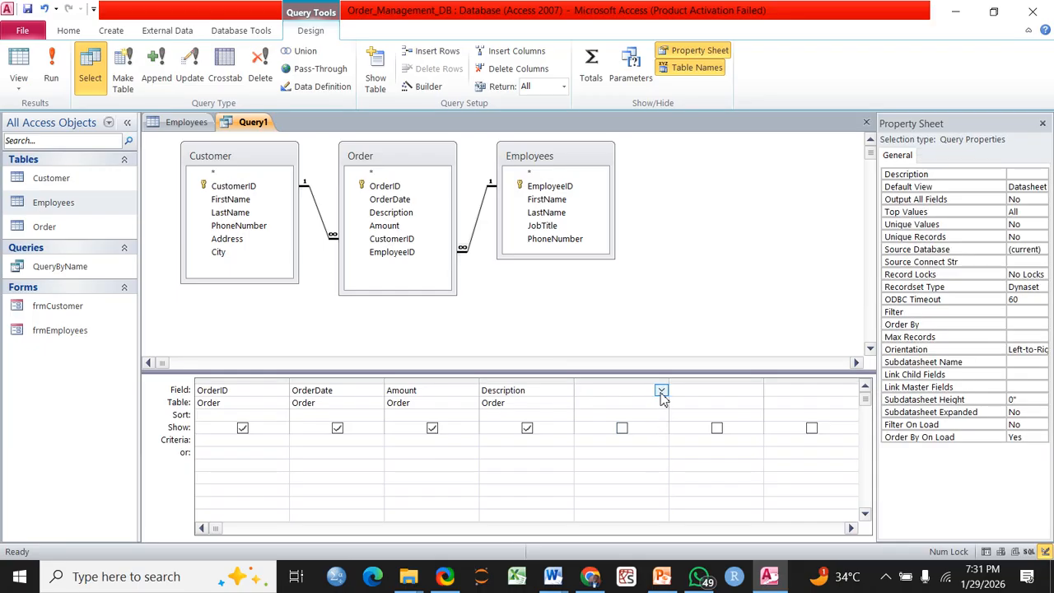
{"action": "left_click", "coordinate": [662, 392]}
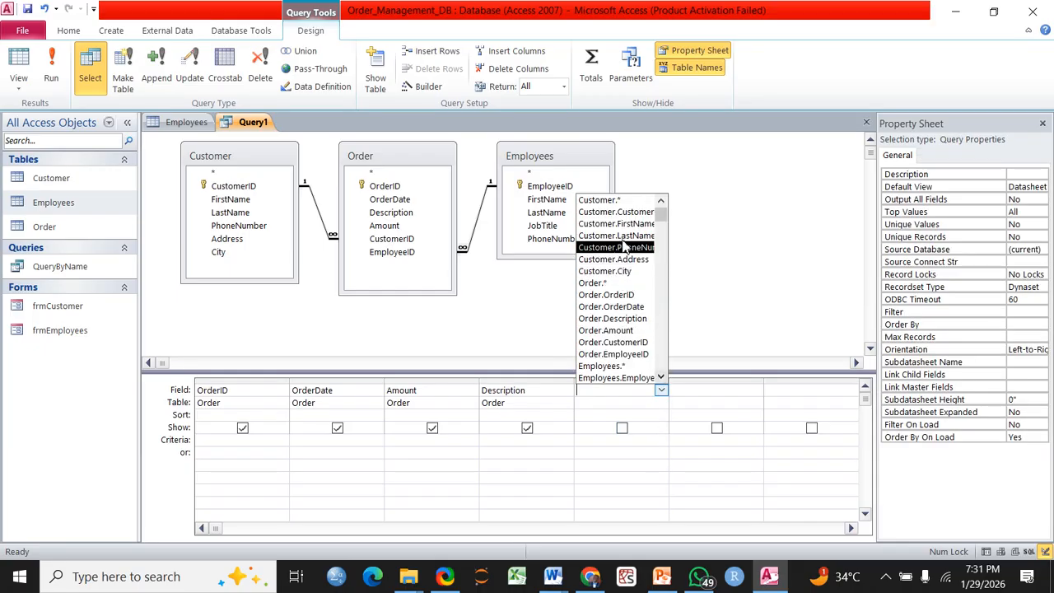
{"action": "left_click", "coordinate": [746, 392]}
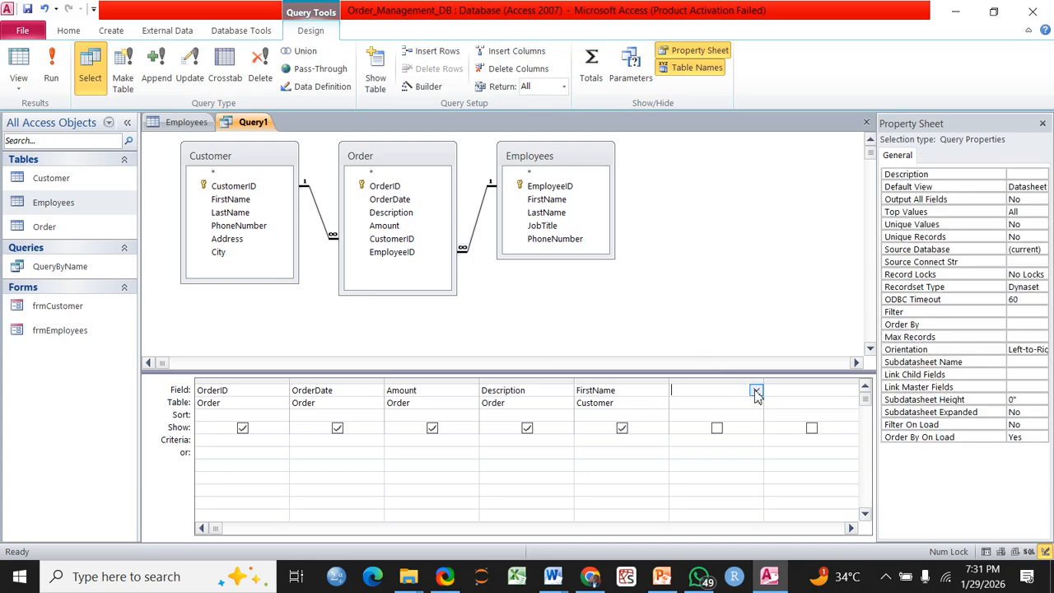
{"action": "left_click", "coordinate": [756, 392]}
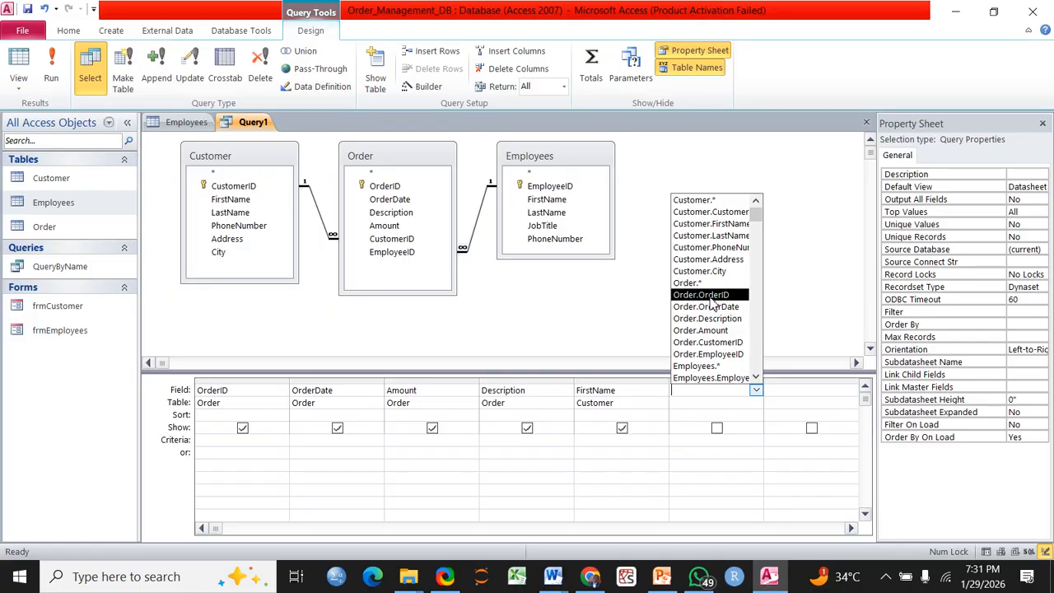
{"action": "left_click", "coordinate": [756, 378]}
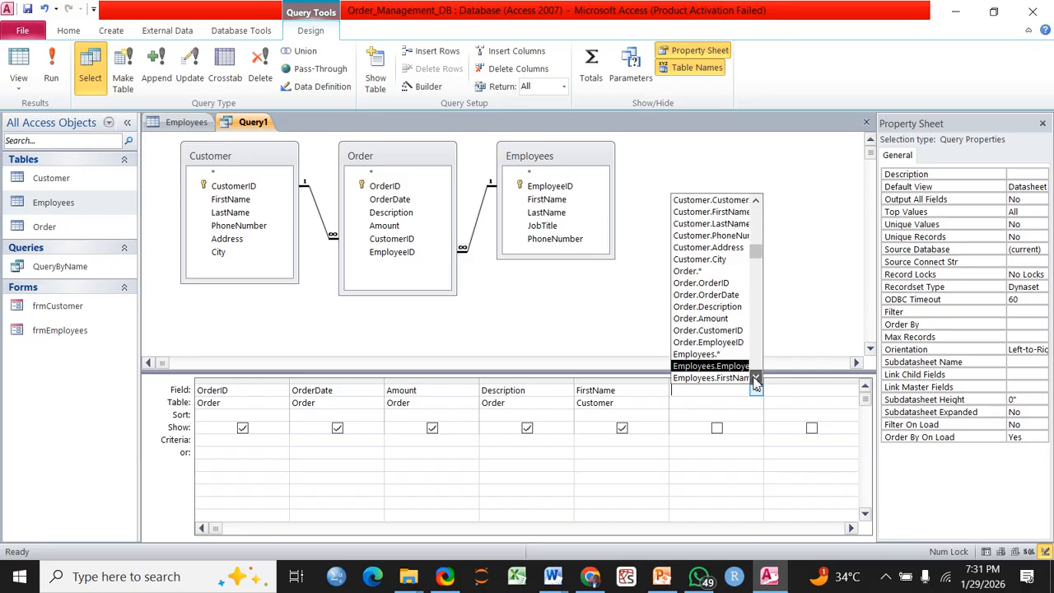
{"action": "left_click", "coordinate": [756, 378]}
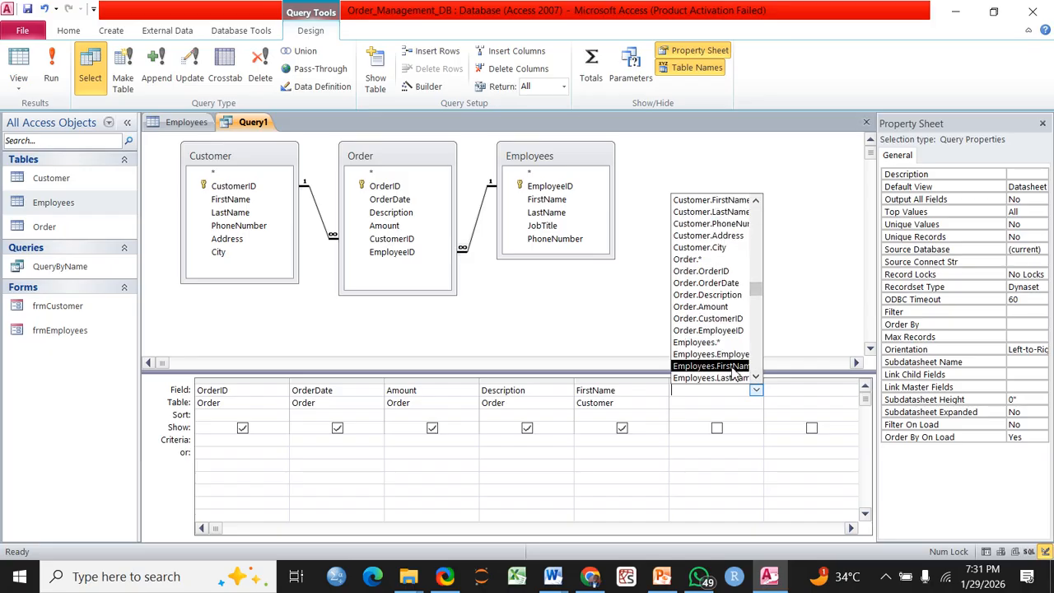
{"action": "left_click", "coordinate": [736, 370]}
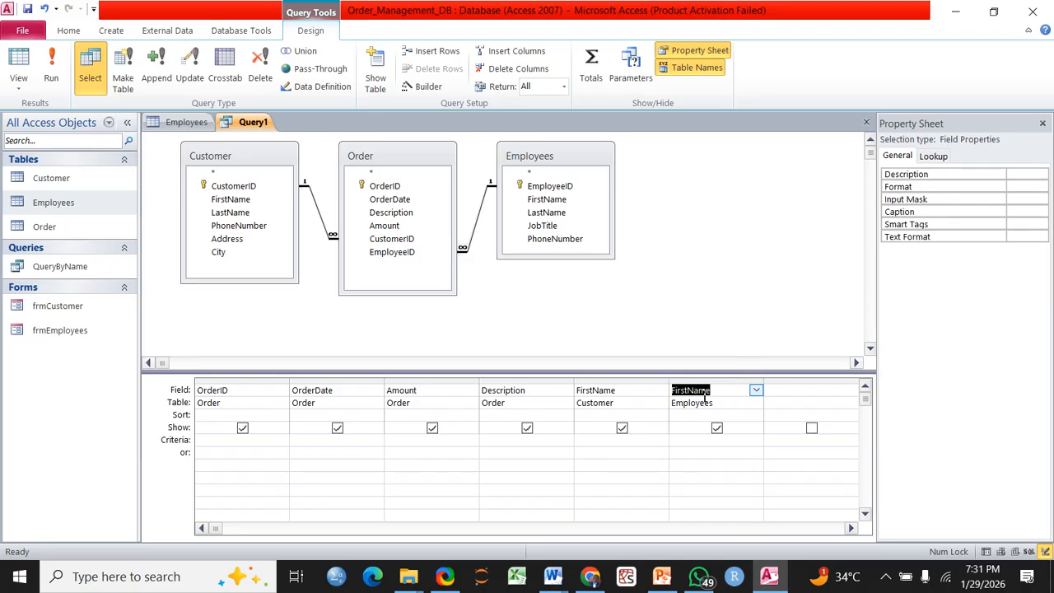
{"action": "left_click", "coordinate": [267, 416]}
{"action": "left_click", "coordinate": [282, 415]}
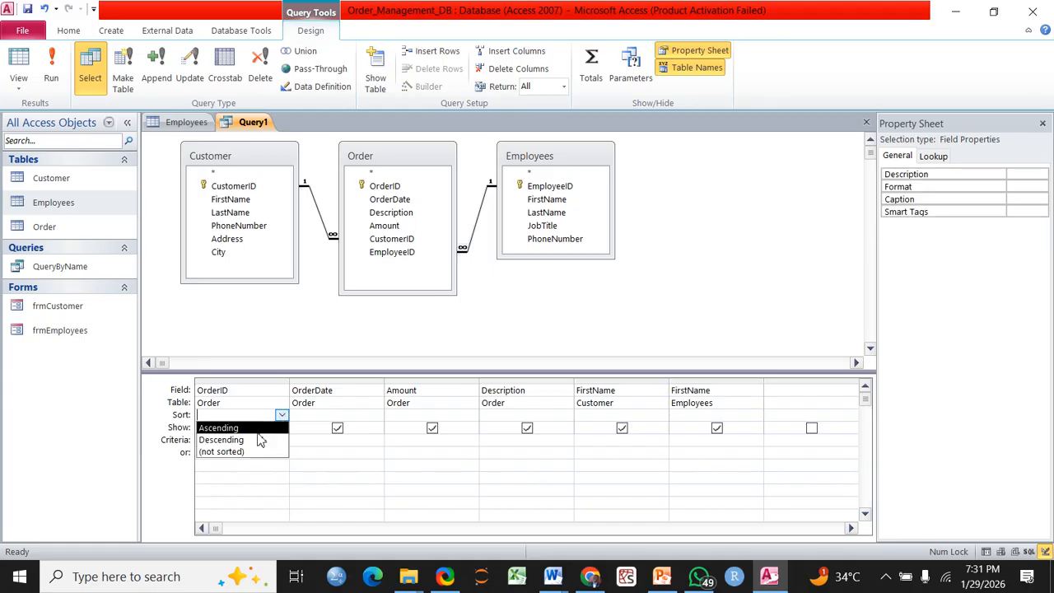
Sort OrderID ascending and caption the customer FirstName column 'Customer Name'
{"action": "left_click", "coordinate": [262, 428]}
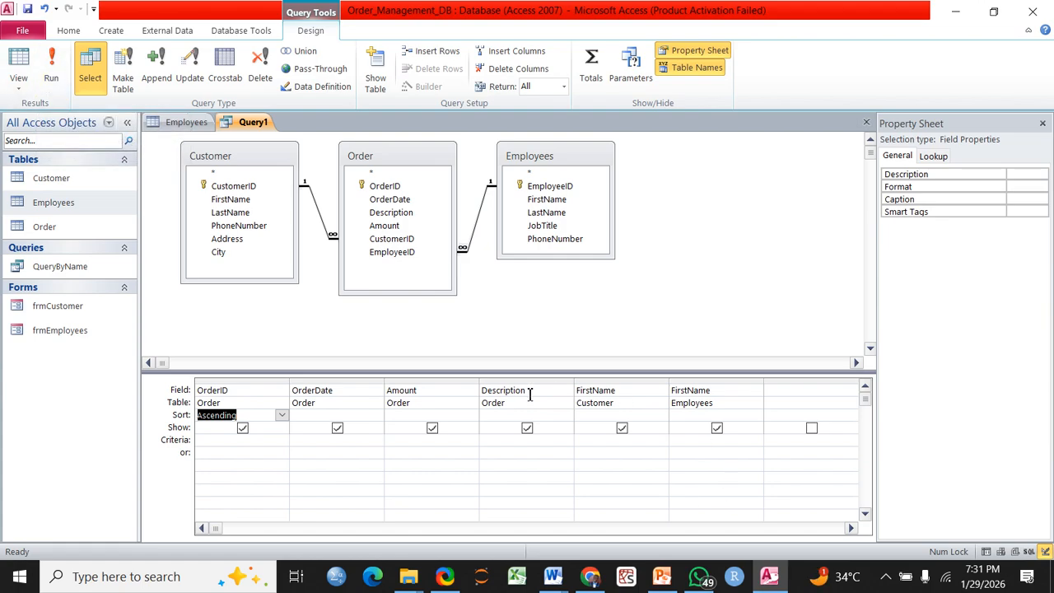
{"action": "left_click", "coordinate": [619, 393]}
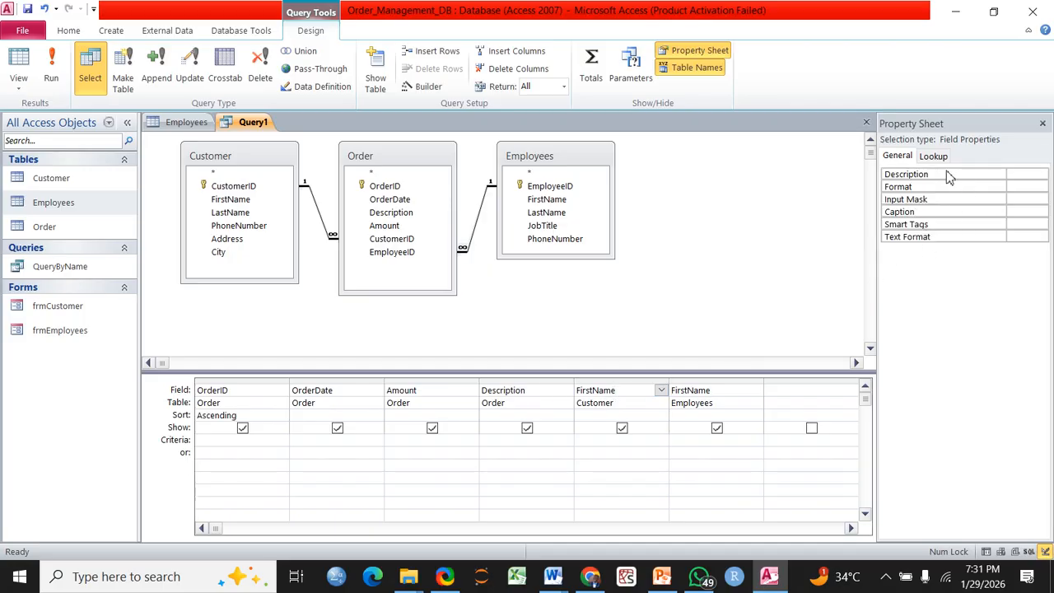
{"action": "left_click", "coordinate": [1013, 215]}
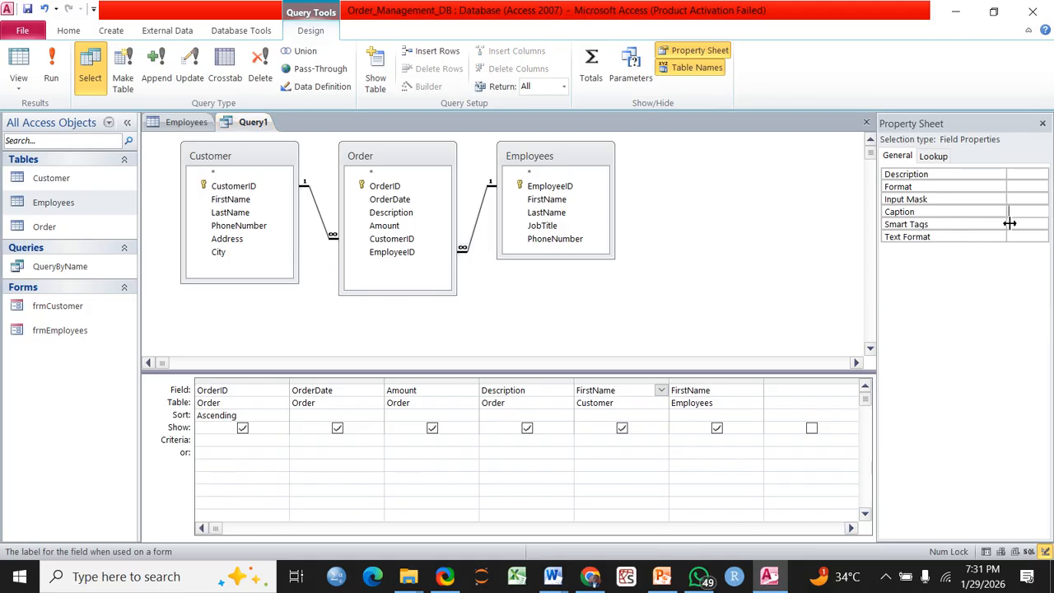
{"action": "type", "text": "Custome"}
{"action": "type", "text": "r Nsm"}
{"action": "key", "text": "BackSpace"}
{"action": "type", "text": "ame"}
{"action": "key", "text": "BackSpace"}
Caption the employee FirstName column 'Processed By'
{"action": "left_click", "coordinate": [735, 394]}
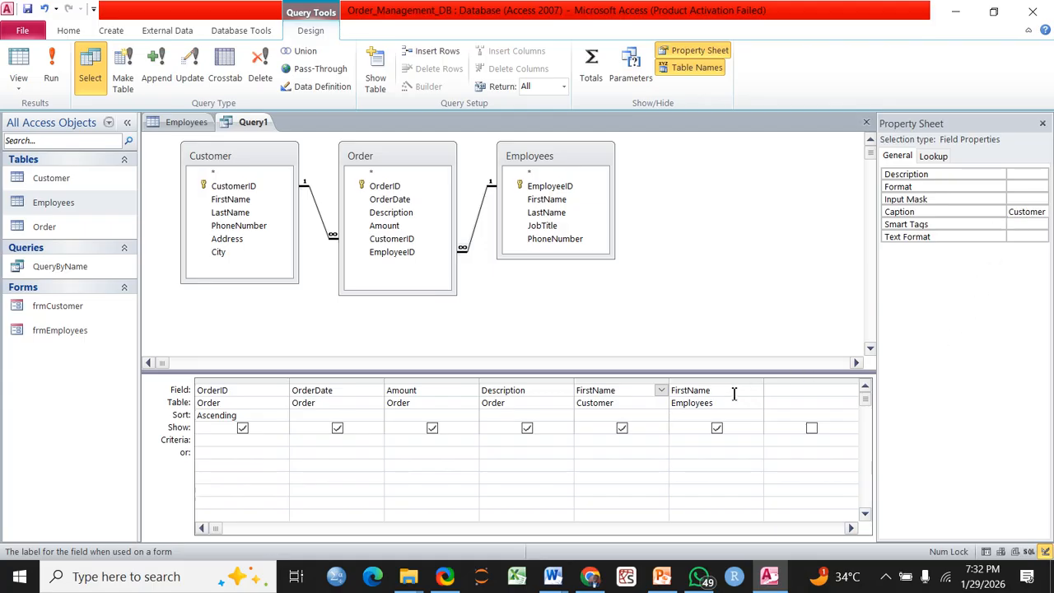
{"action": "left_click", "coordinate": [1024, 211]}
{"action": "type", "text": "Processed By"}
{"action": "key", "text": "Up"}
{"action": "key", "text": "Up"}
{"action": "key", "text": "Up"}
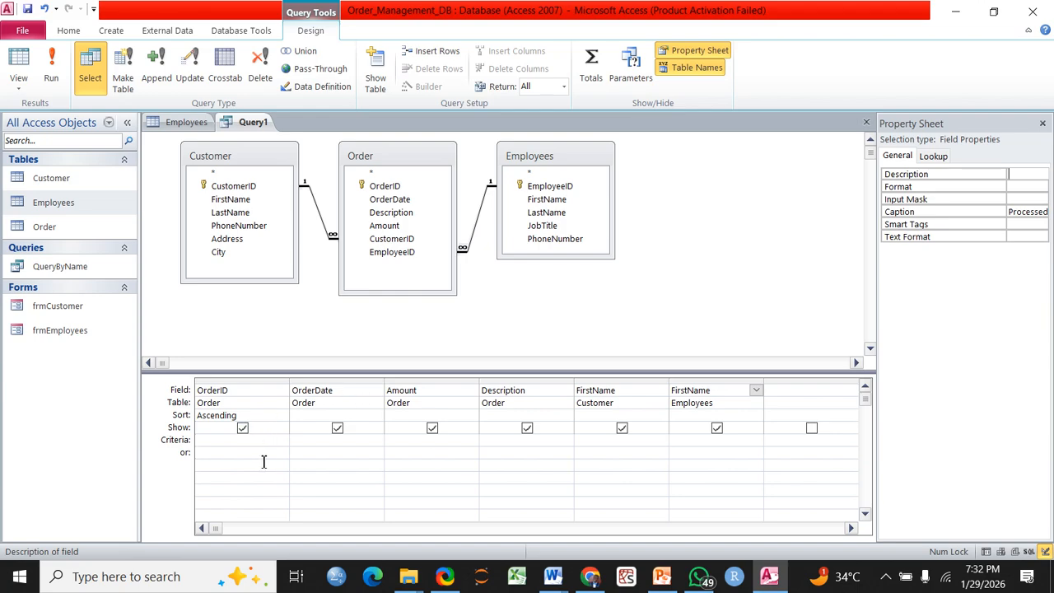
Run the query and widen the Customer Name and Processed By columns
{"action": "left_click", "coordinate": [51, 70]}
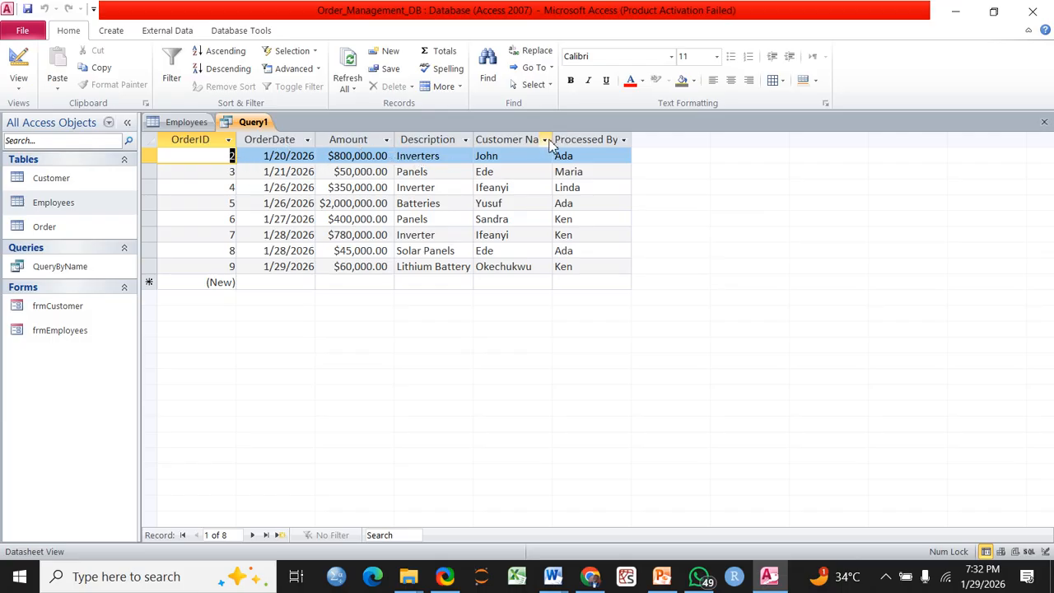
{"action": "left_click_drag", "start_coordinate": [551, 134], "coordinate": [570, 134]}
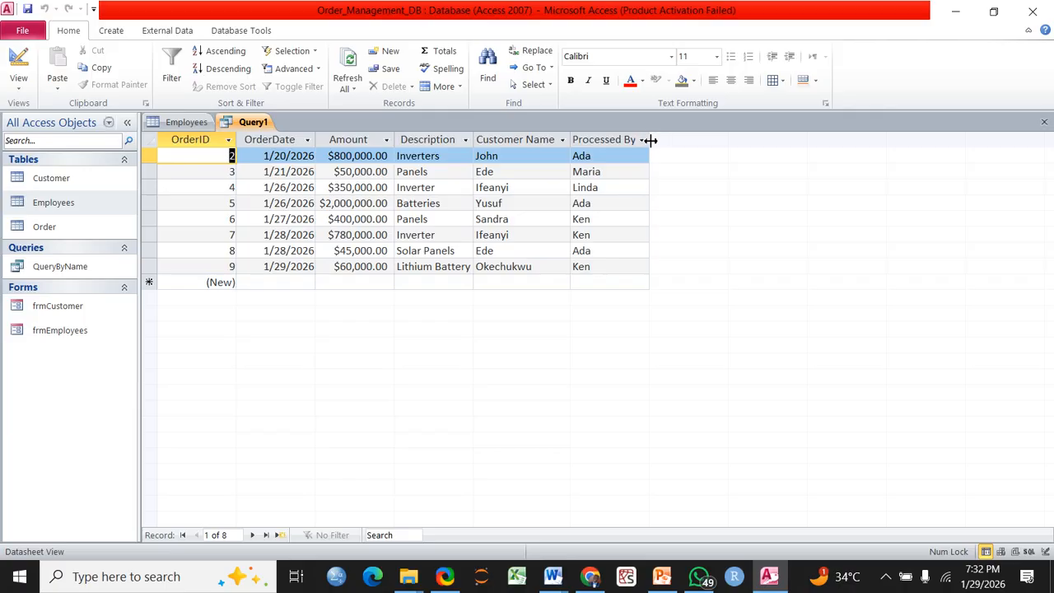
{"action": "left_click_drag", "start_coordinate": [651, 140], "coordinate": [666, 140]}
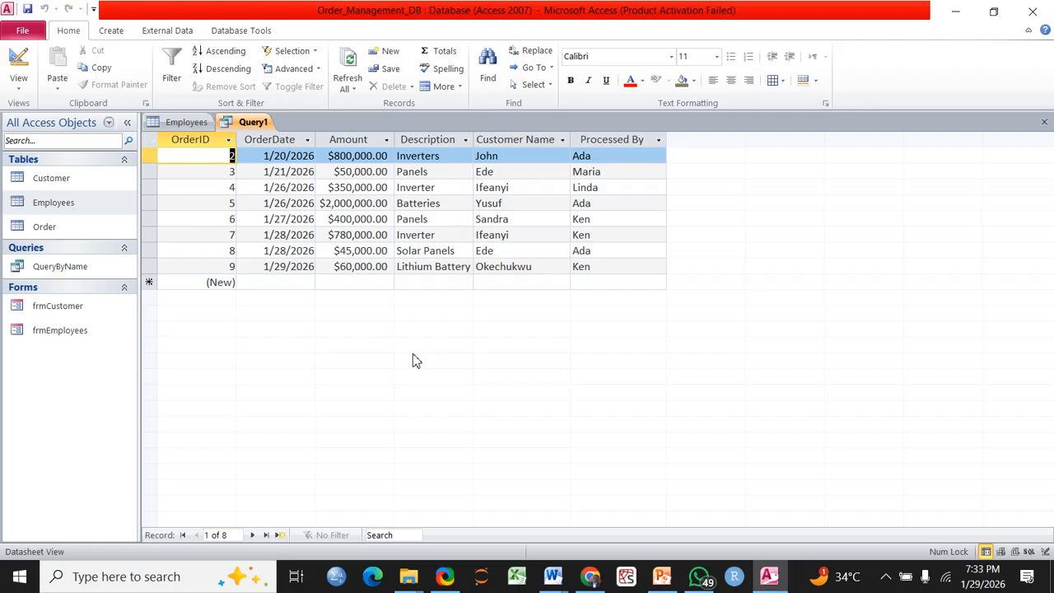
Save the query as OrderQuery
{"action": "right_click", "coordinate": [262, 125]}
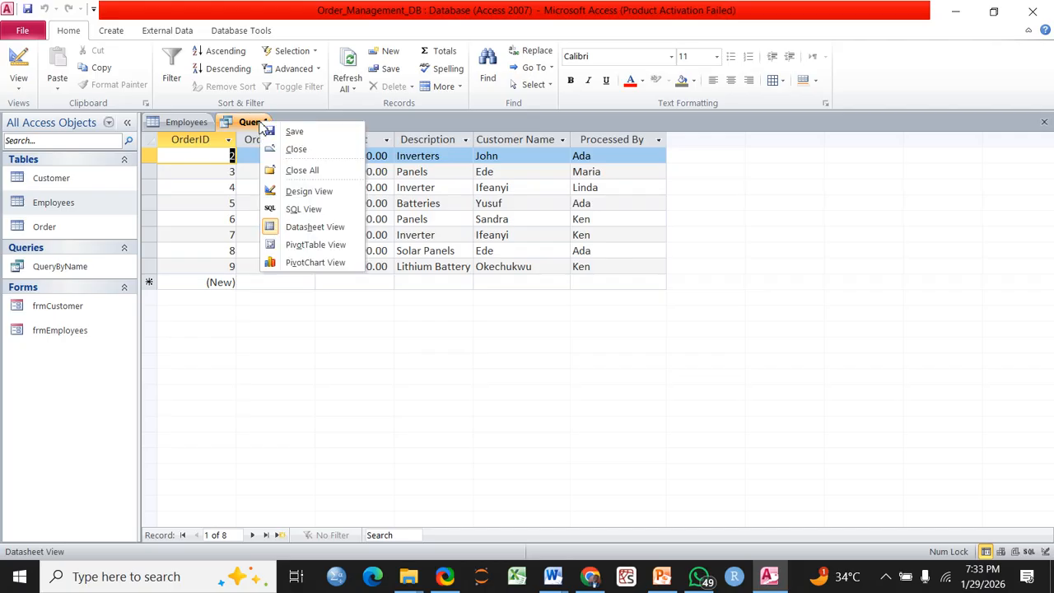
{"action": "left_click", "coordinate": [294, 132]}
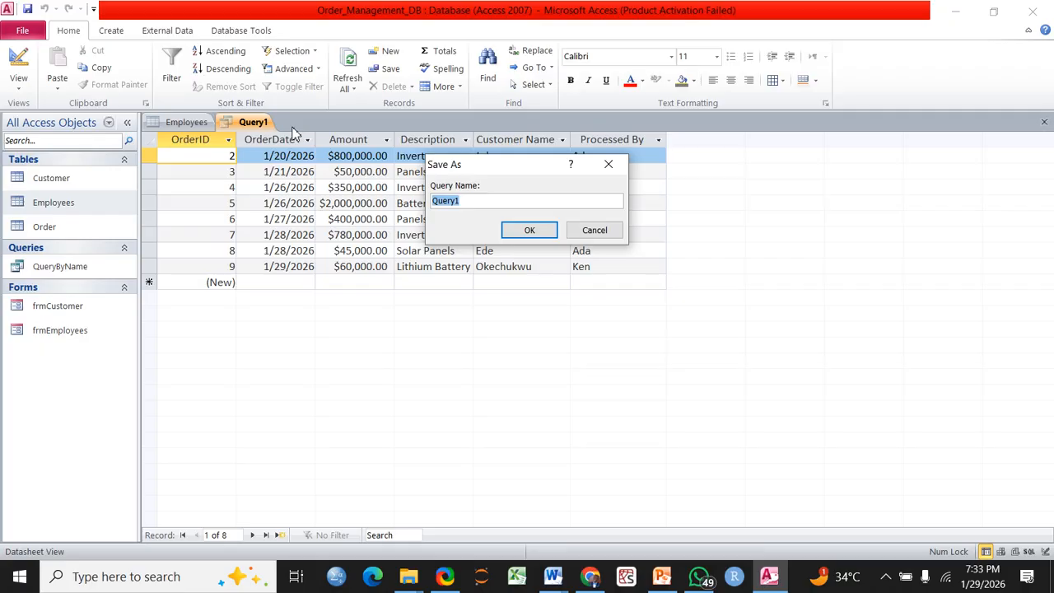
{"action": "left_click", "coordinate": [468, 201]}
{"action": "key", "text": "BackSpace"}
{"action": "key", "text": "Left"}
{"action": "key", "text": "Left"}
{"action": "type", "text": "Order"}
{"action": "left_click", "coordinate": [537, 232]}
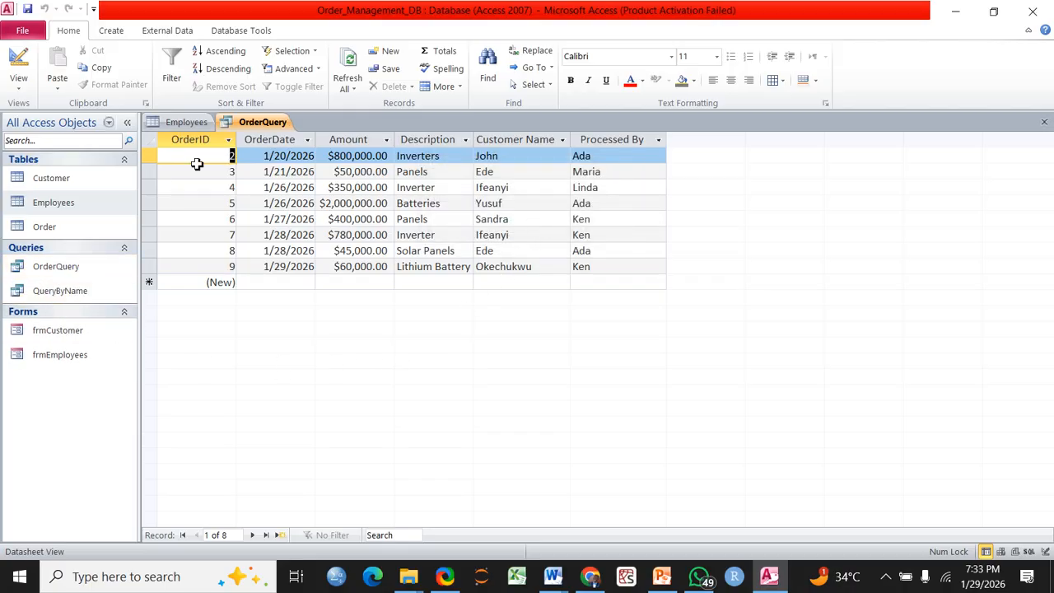
Close OrderQuery and the Employees table, then select OrderQuery in the navigation pane
{"action": "right_click", "coordinate": [280, 126]}
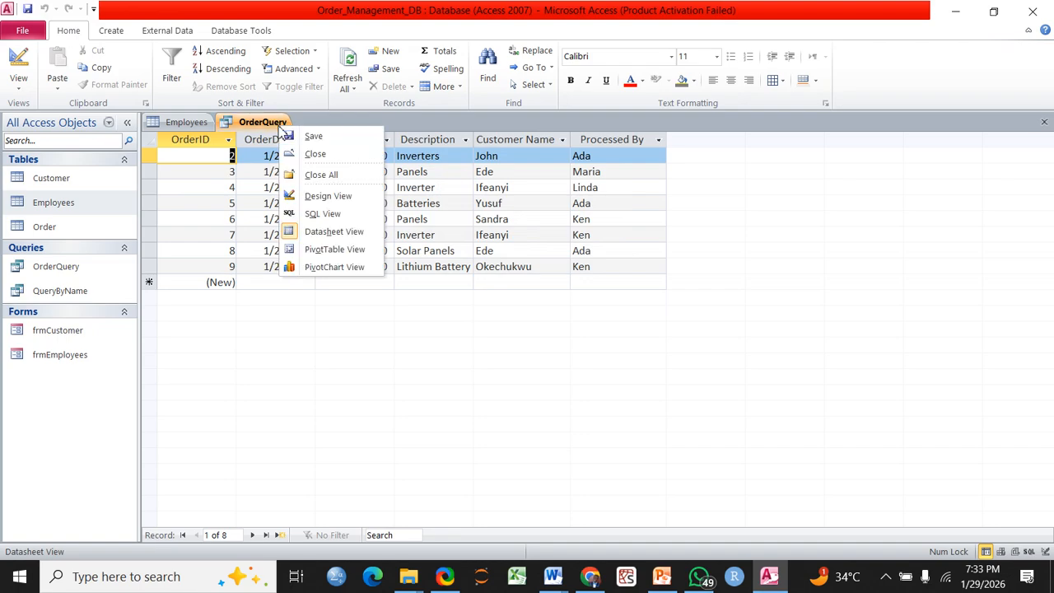
{"action": "left_click", "coordinate": [314, 154]}
{"action": "right_click", "coordinate": [189, 124]}
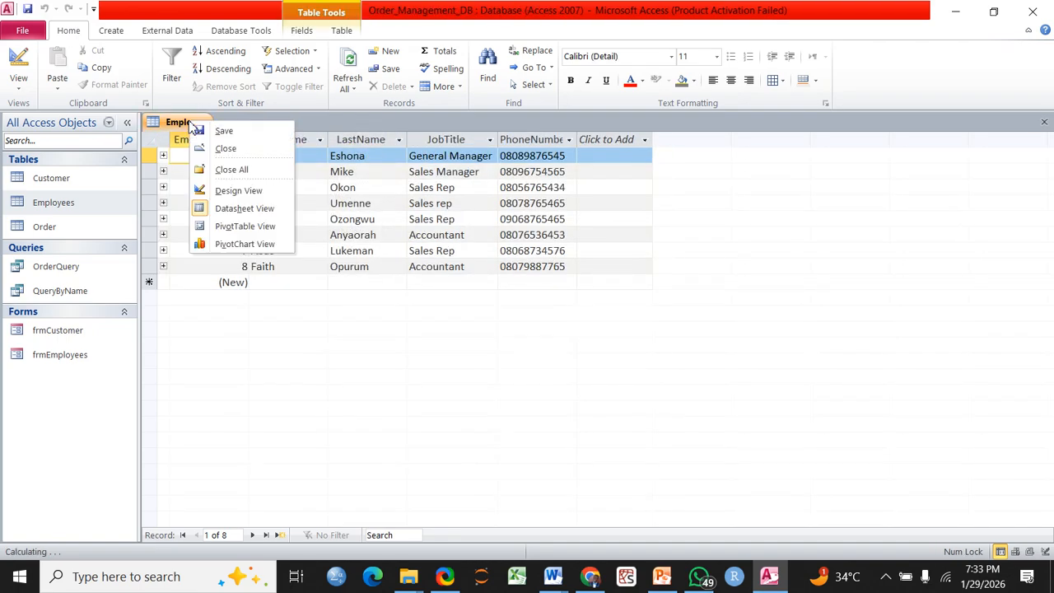
{"action": "left_click", "coordinate": [230, 150]}
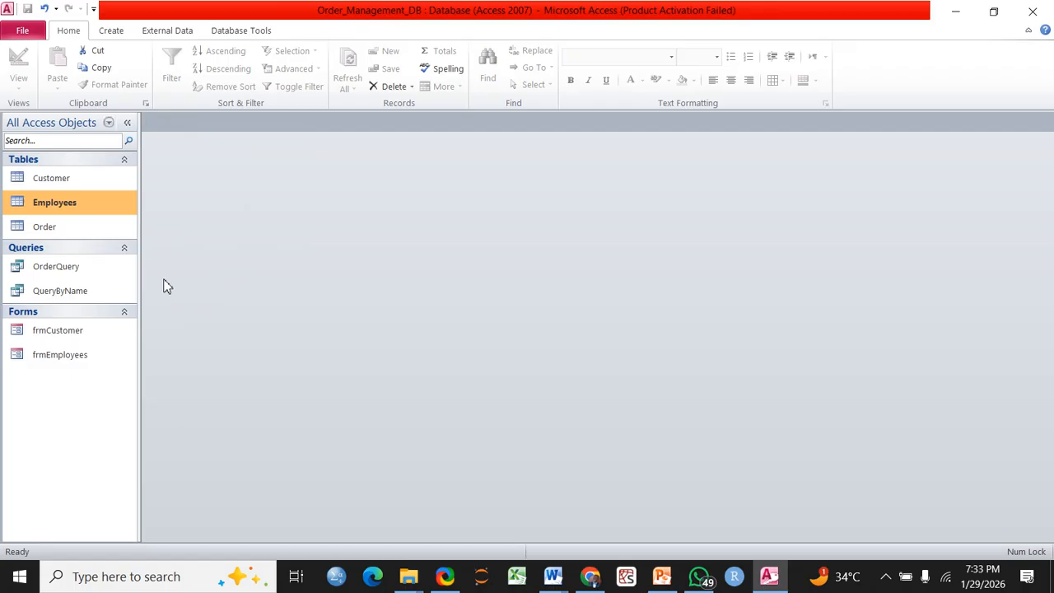
{"action": "left_click", "coordinate": [65, 275]}
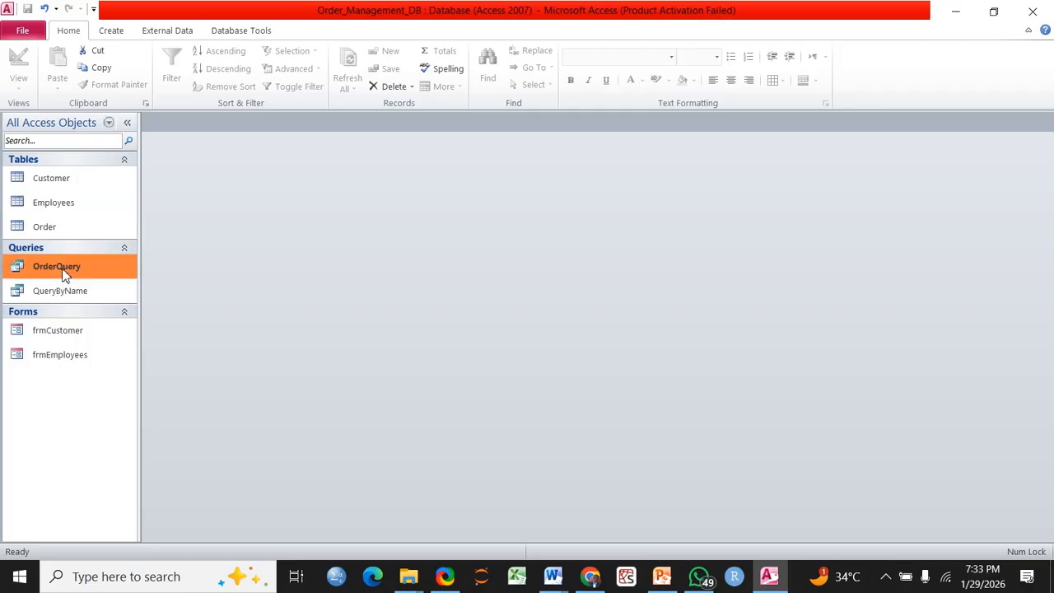
Create an automatic form from OrderQuery and switch it to Form view
{"action": "left_click", "coordinate": [109, 35]}
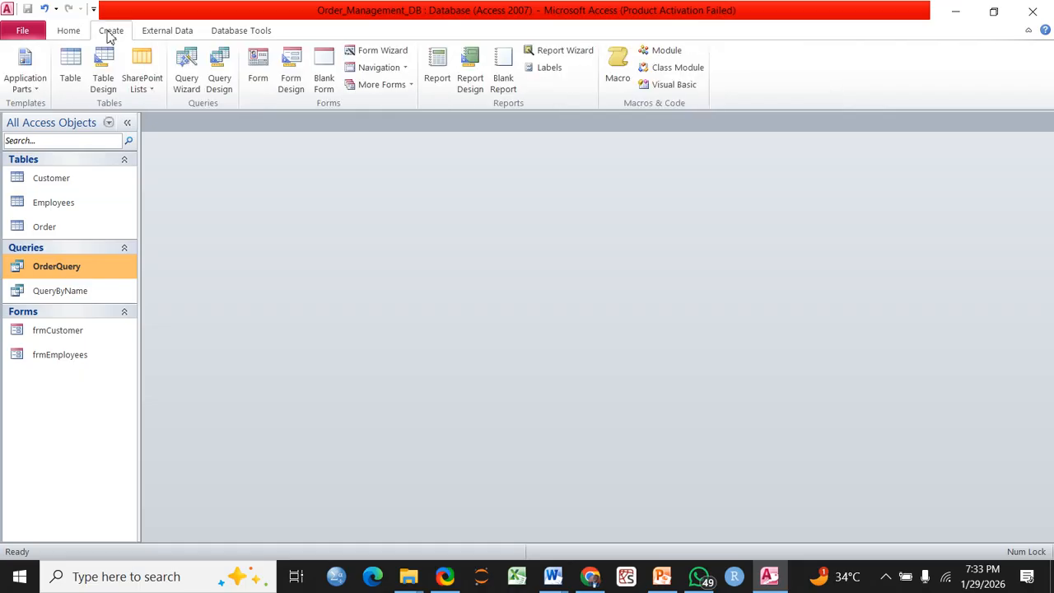
{"action": "left_click", "coordinate": [258, 70]}
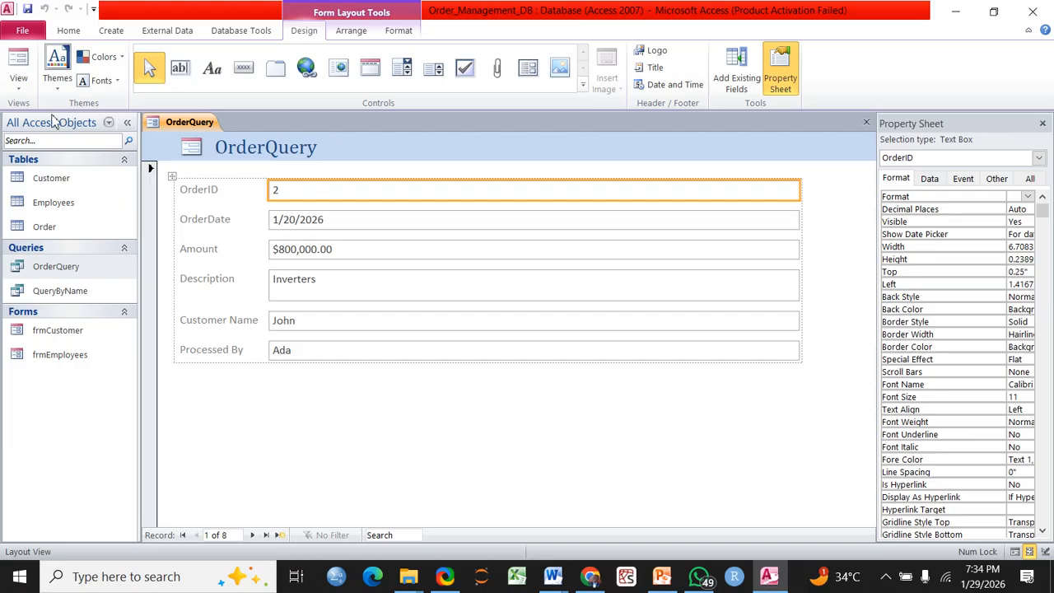
{"action": "left_click", "coordinate": [17, 64]}
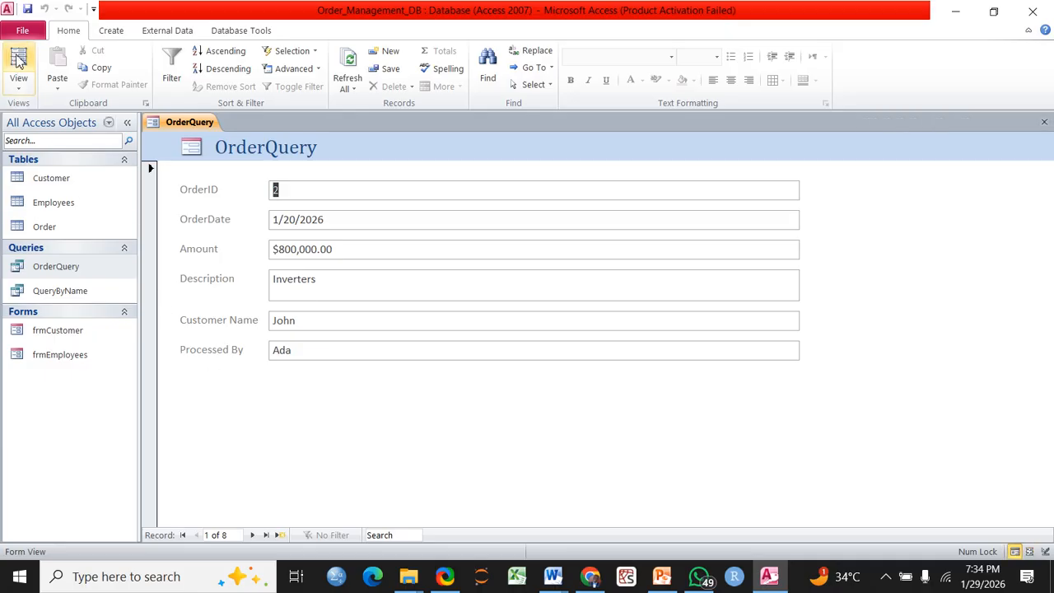
{"action": "left_click", "coordinate": [19, 82]}
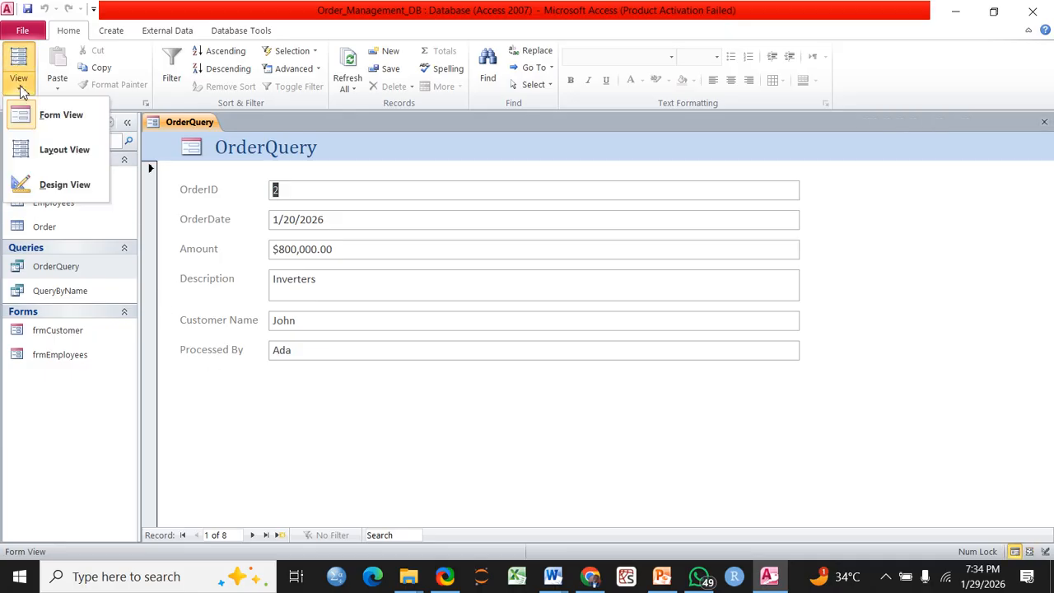
{"action": "left_click", "coordinate": [49, 122]}
Page forward through the orders to the Batteries and Panels records
{"action": "left_click", "coordinate": [254, 536]}
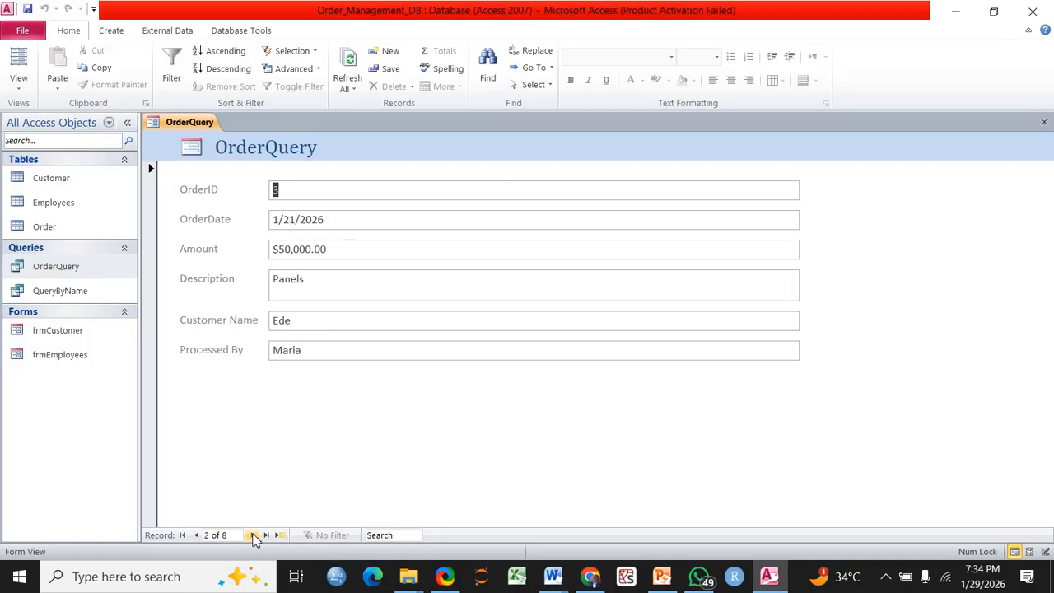
{"action": "left_click", "coordinate": [254, 536]}
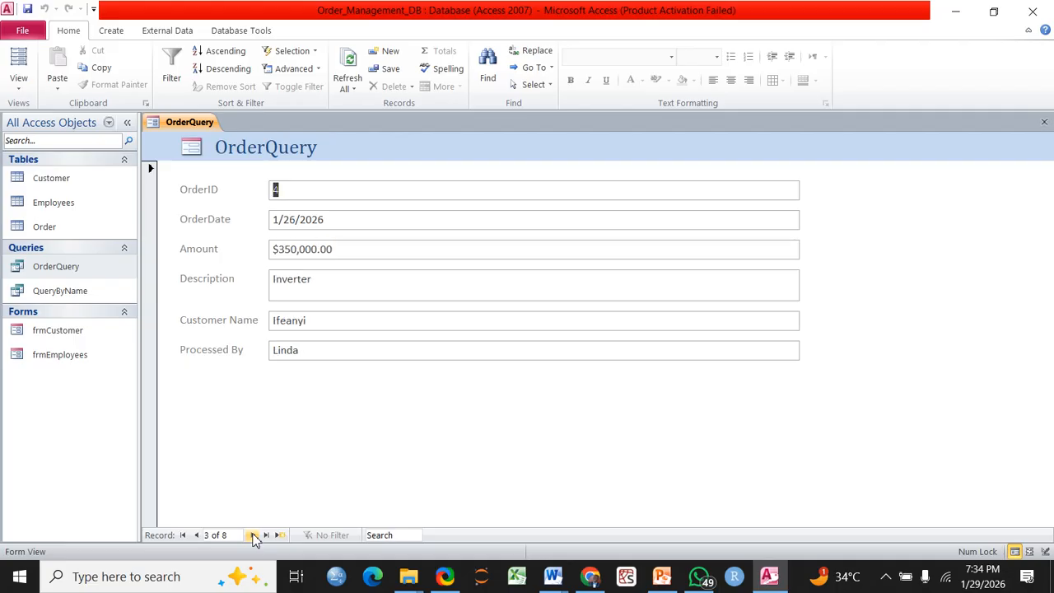
{"action": "left_click", "coordinate": [255, 536]}
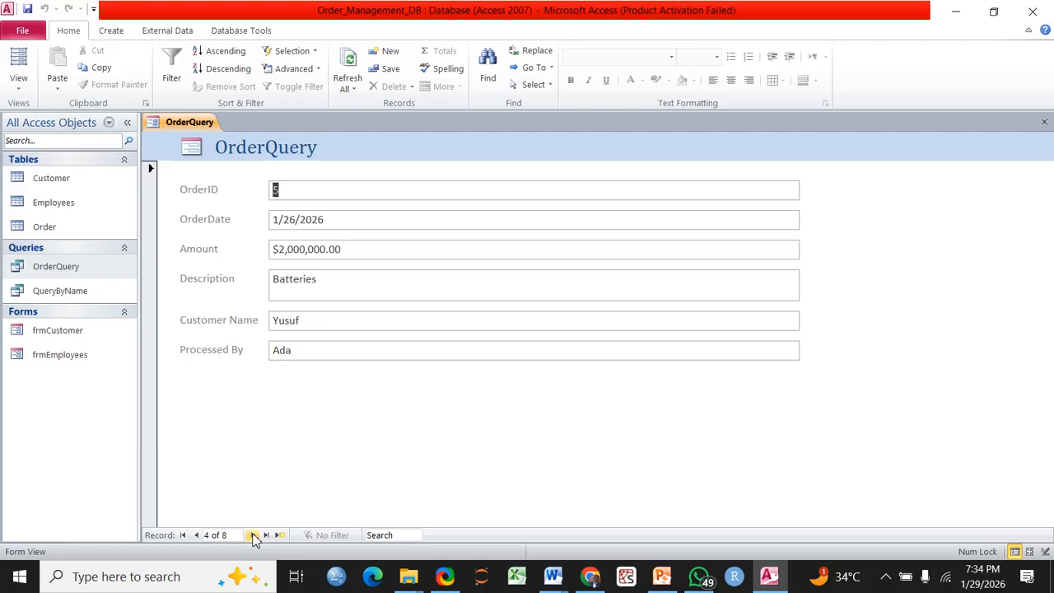
{"action": "left_click", "coordinate": [254, 535]}
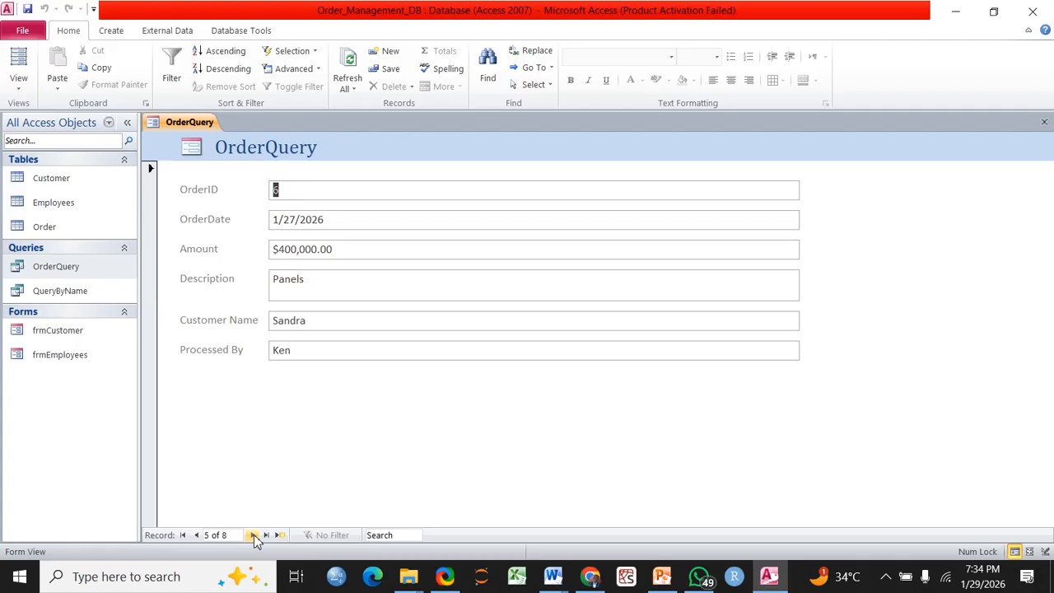
{"action": "left_click", "coordinate": [65, 268]}
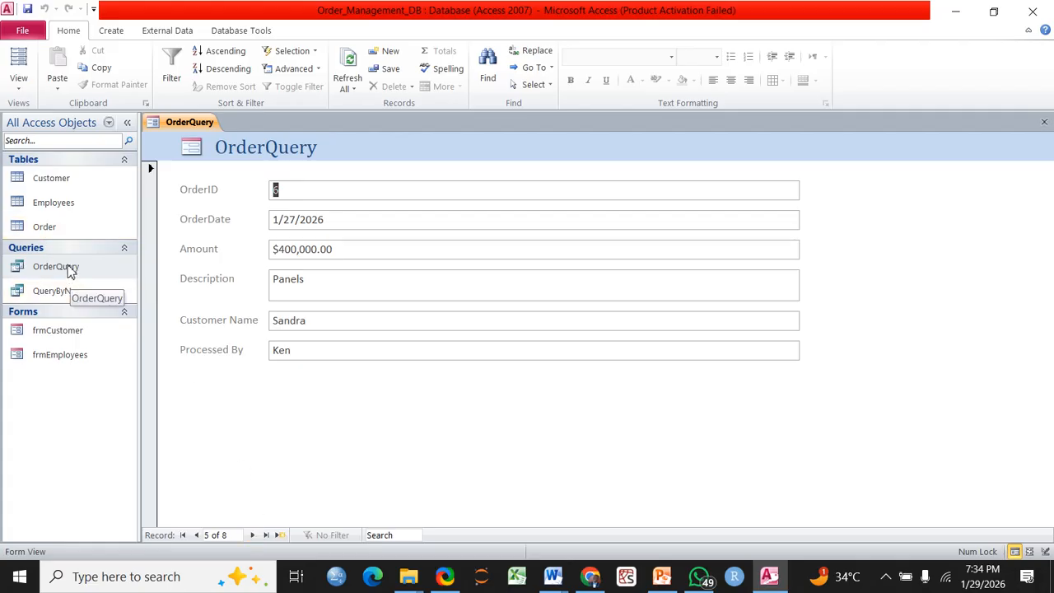
Continue past Lithium Battery to a blank new record, then return to the Inverter order
{"action": "left_click", "coordinate": [253, 536]}
{"action": "left_click", "coordinate": [253, 536]}
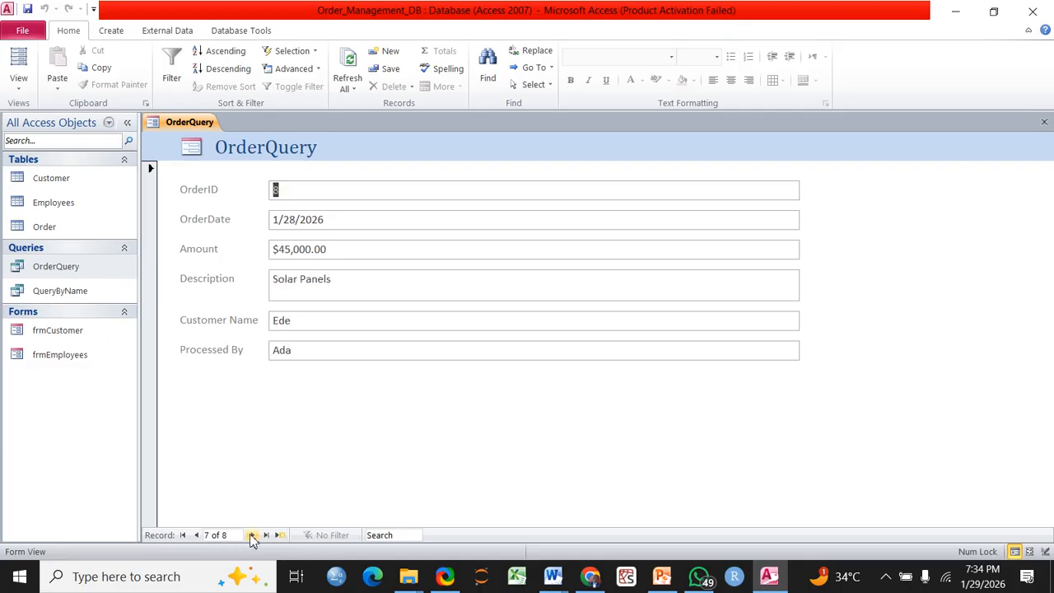
{"action": "left_click", "coordinate": [253, 535]}
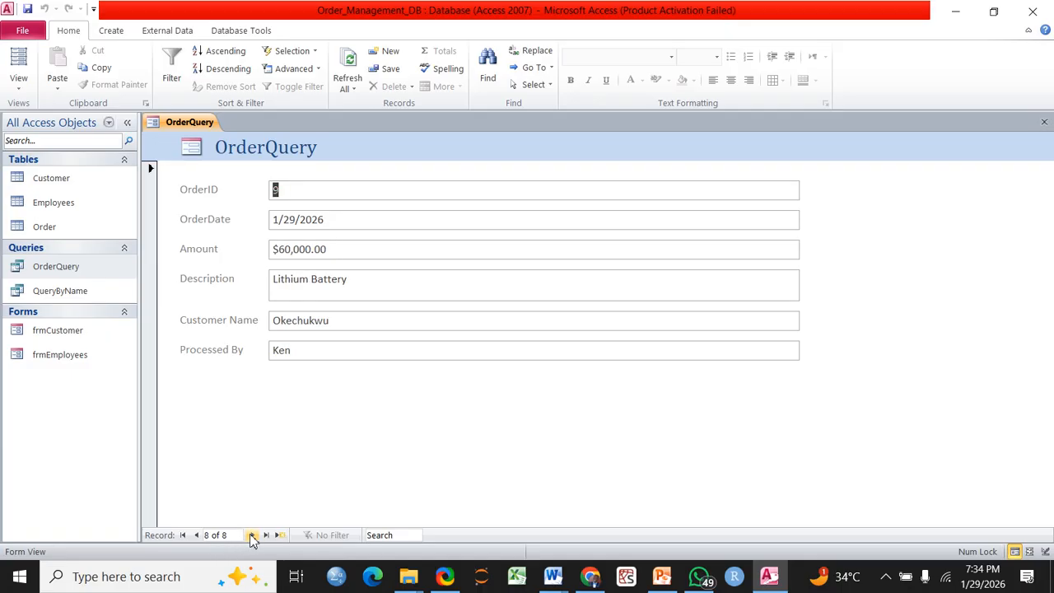
{"action": "left_click", "coordinate": [253, 536]}
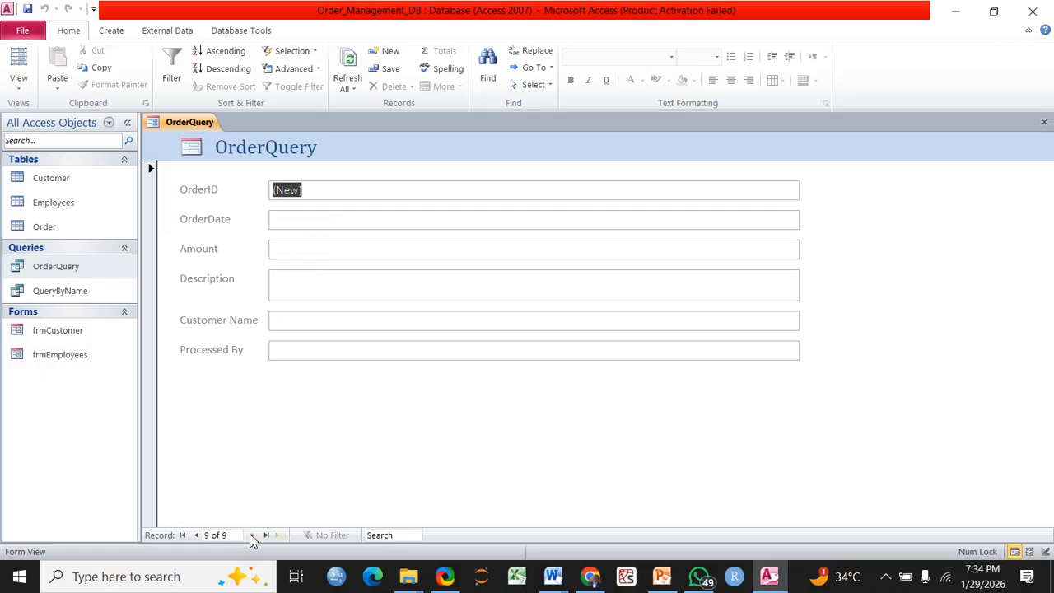
{"action": "left_click", "coordinate": [196, 536]}
{"action": "left_click", "coordinate": [196, 536]}
{"action": "left_click", "coordinate": [196, 537]}
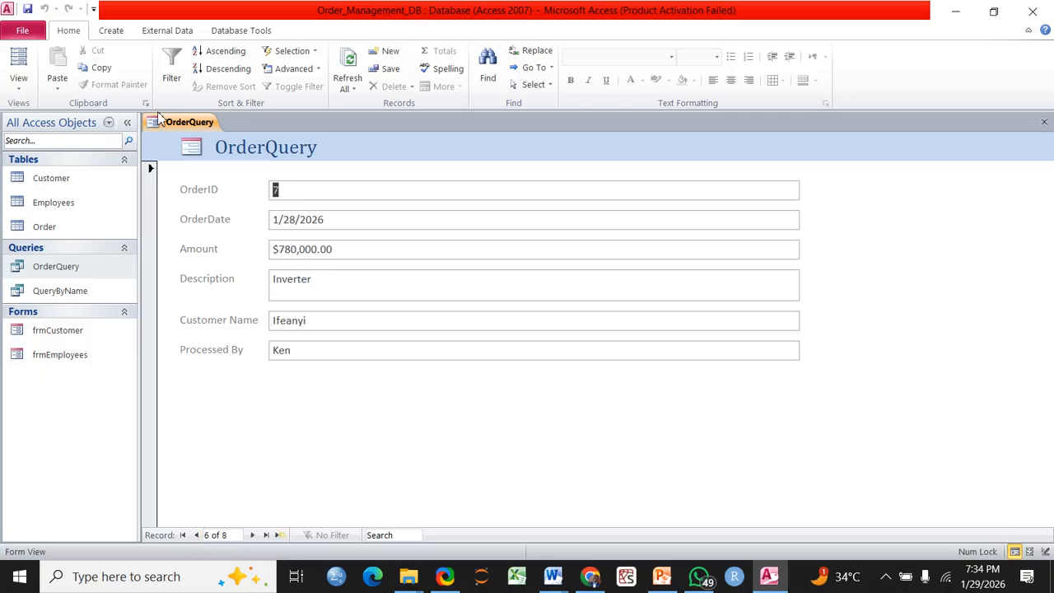
{"action": "right_click", "coordinate": [182, 123]}
Save the form, renaming the proposed OrderQuery to frmOrderDetails
{"action": "left_click", "coordinate": [221, 130]}
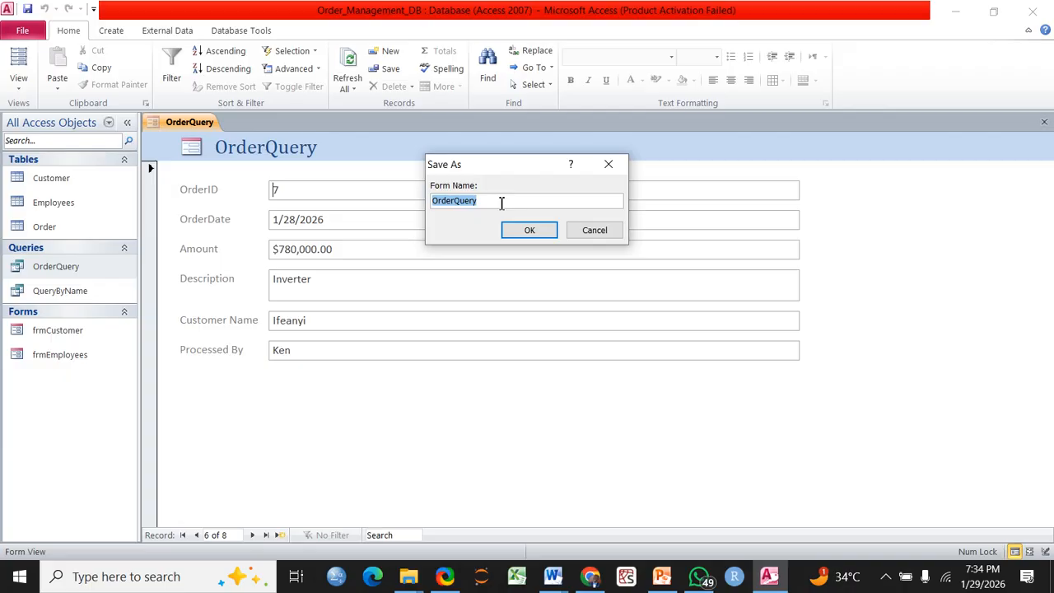
{"action": "left_click", "coordinate": [501, 203]}
{"action": "key", "text": "BackSpace"}
{"action": "key", "text": "BackSpace"}
{"action": "key", "text": "BackSpace"}
{"action": "key", "text": "BackSpace"}
{"action": "key", "text": "BackSpace"}
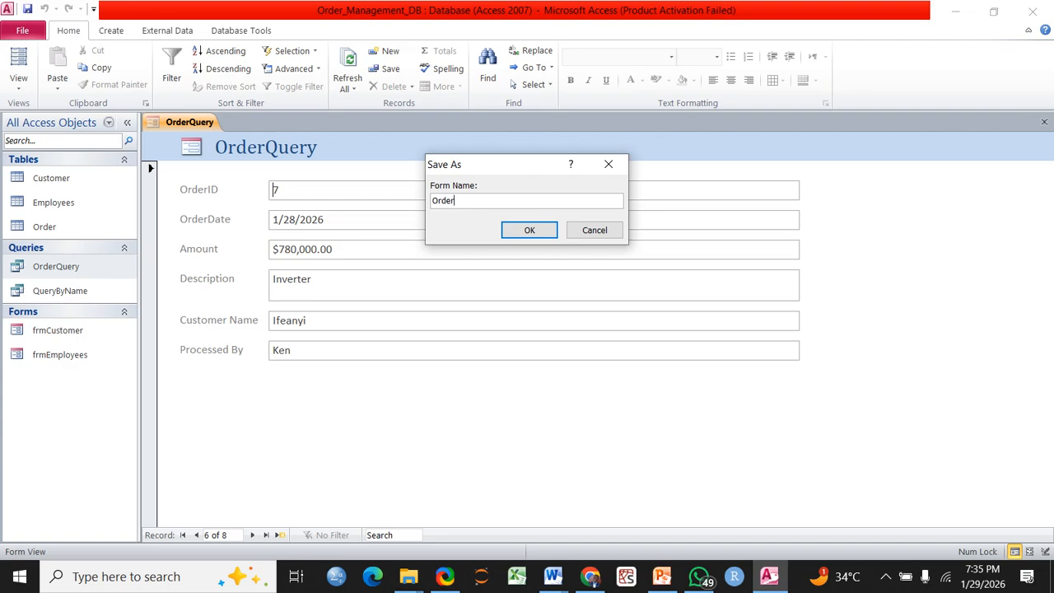
{"action": "key", "text": "Left"}
{"action": "key", "text": "Left"}
{"action": "key", "text": "Left"}
{"action": "key", "text": "Left"}
{"action": "type", "text": "frm"}
{"action": "key", "text": "Right"}
{"action": "key", "text": "Right"}
{"action": "key", "text": "Right"}
{"action": "key", "text": "Right"}
{"action": "key", "text": "Right"}
{"action": "type", "text": "Details"}
{"action": "left_click", "coordinate": [522, 235]}
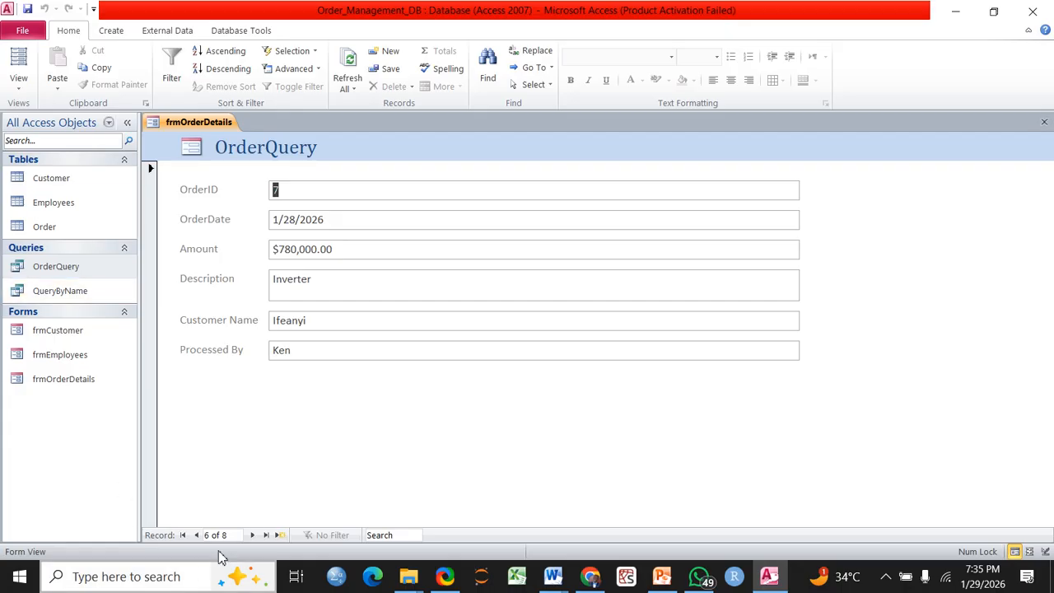
Advance past the Solar Panels and Lithium Battery orders to blank record 9 of 9
{"action": "left_click", "coordinate": [253, 536]}
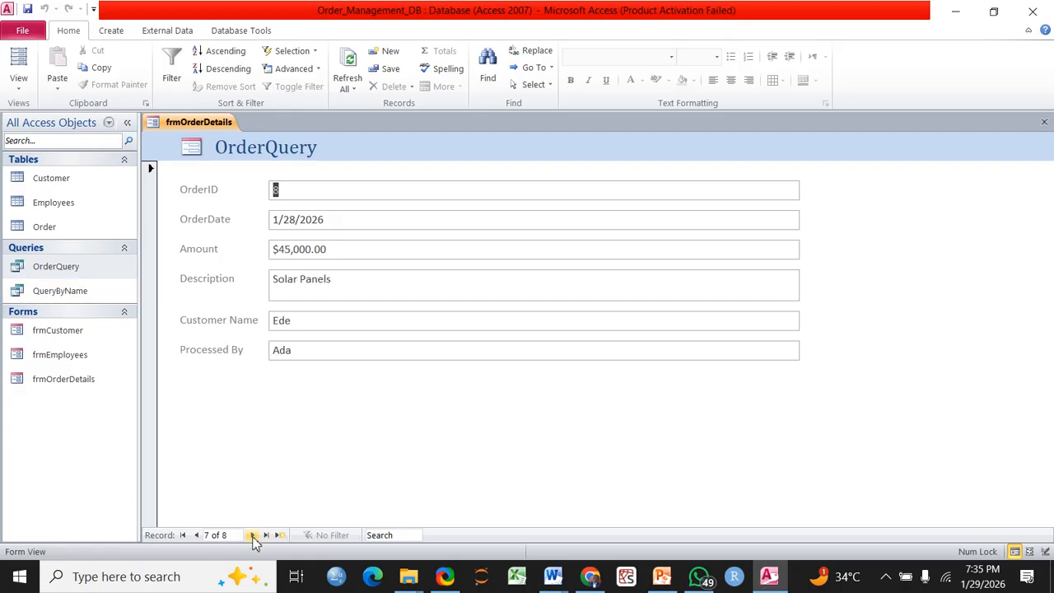
{"action": "left_click", "coordinate": [253, 536]}
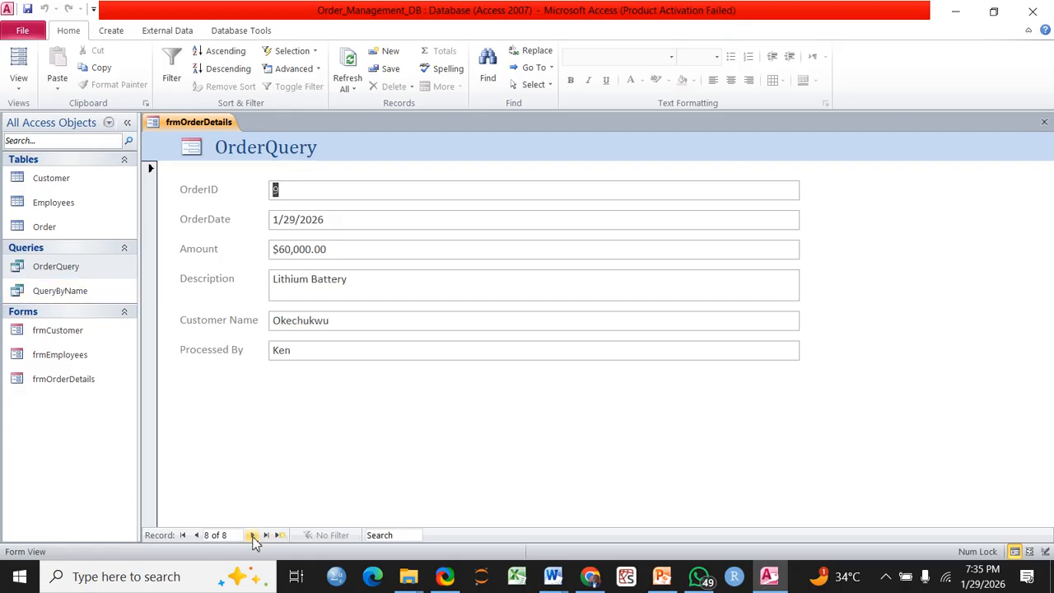
{"action": "left_click", "coordinate": [253, 535]}
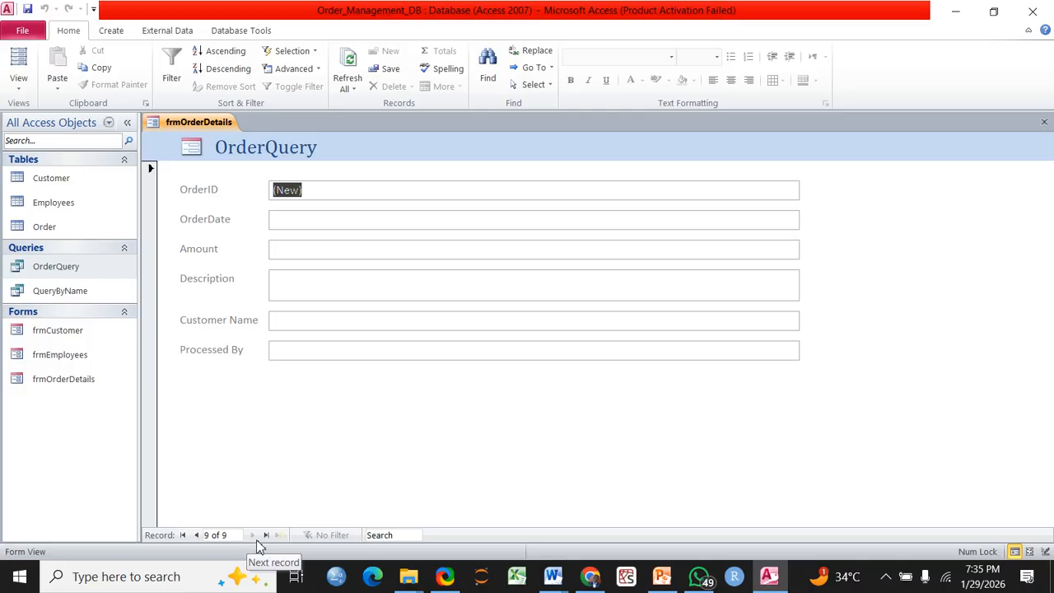
{"action": "left_click", "coordinate": [196, 535]}
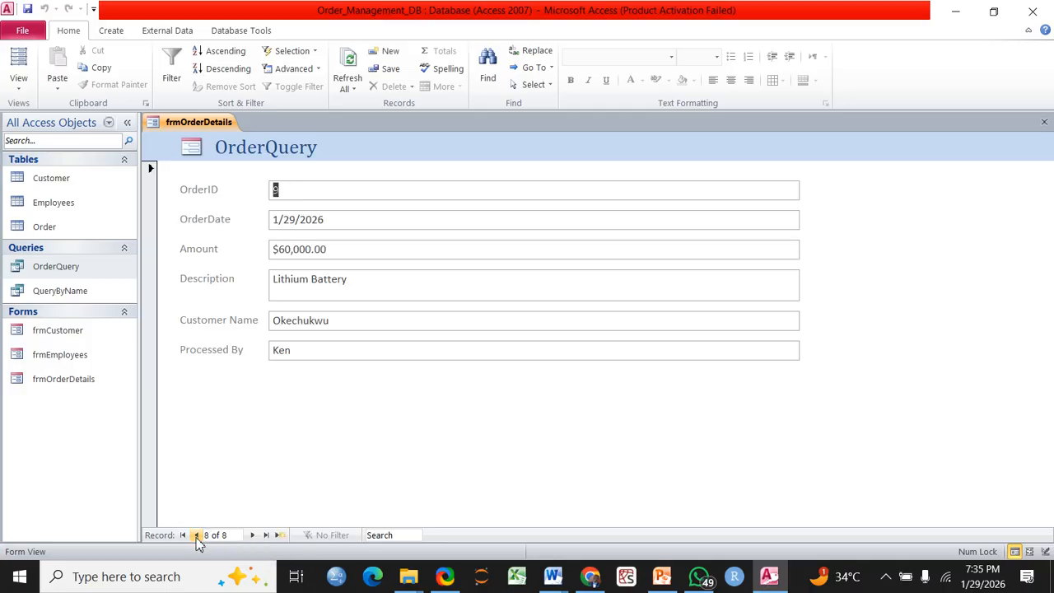
{"action": "left_click", "coordinate": [252, 536]}
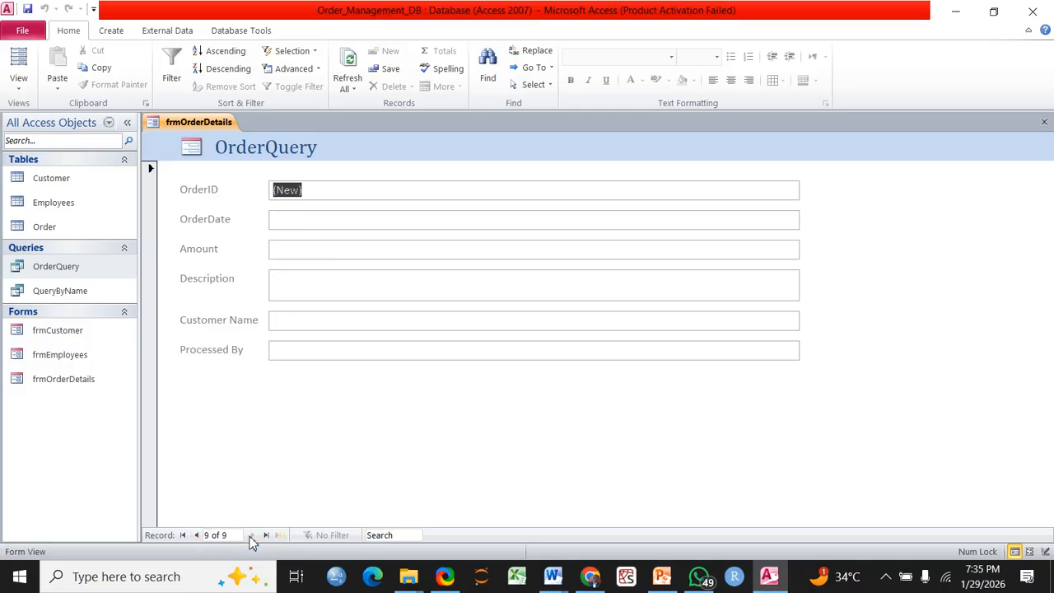
Try giving the new order a January 28 date; Access refuses it because the Order join key is missing
{"action": "left_click", "coordinate": [300, 221]}
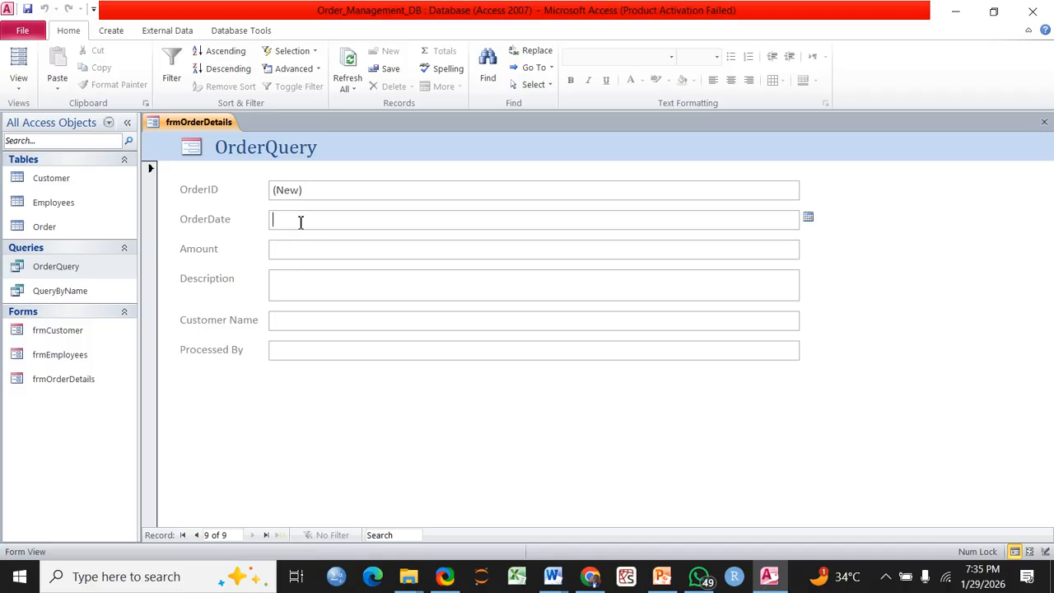
{"action": "type", "text": "1"}
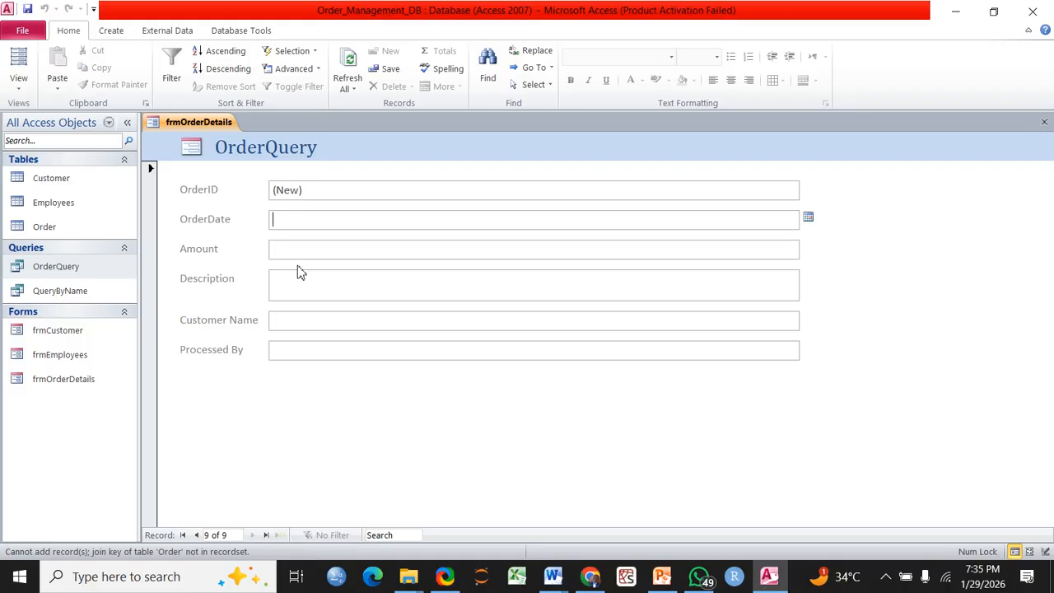
{"action": "left_click", "coordinate": [298, 251]}
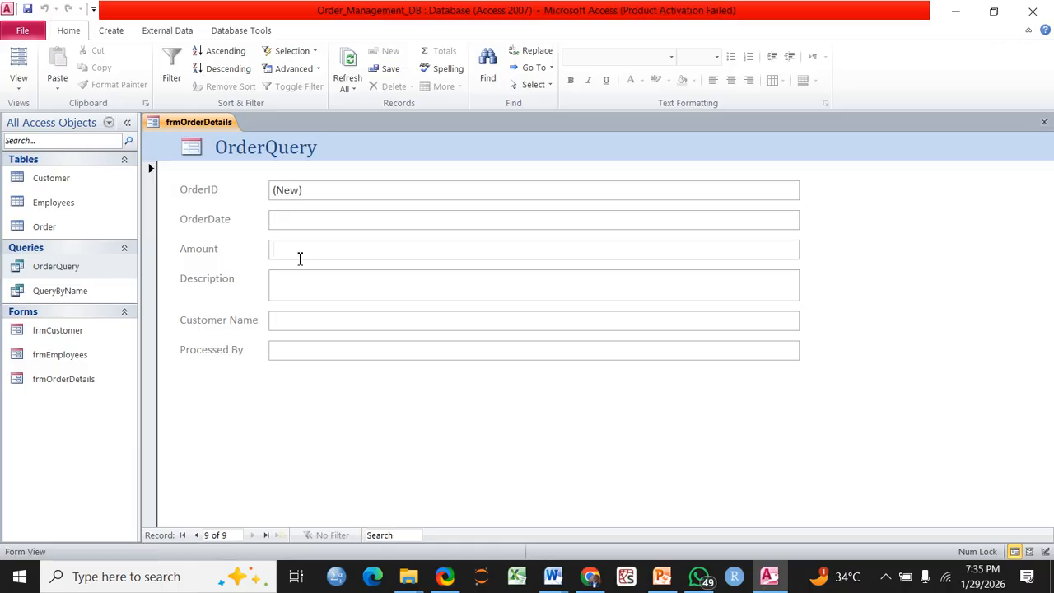
{"action": "left_click", "coordinate": [448, 221]}
{"action": "left_click", "coordinate": [809, 219]}
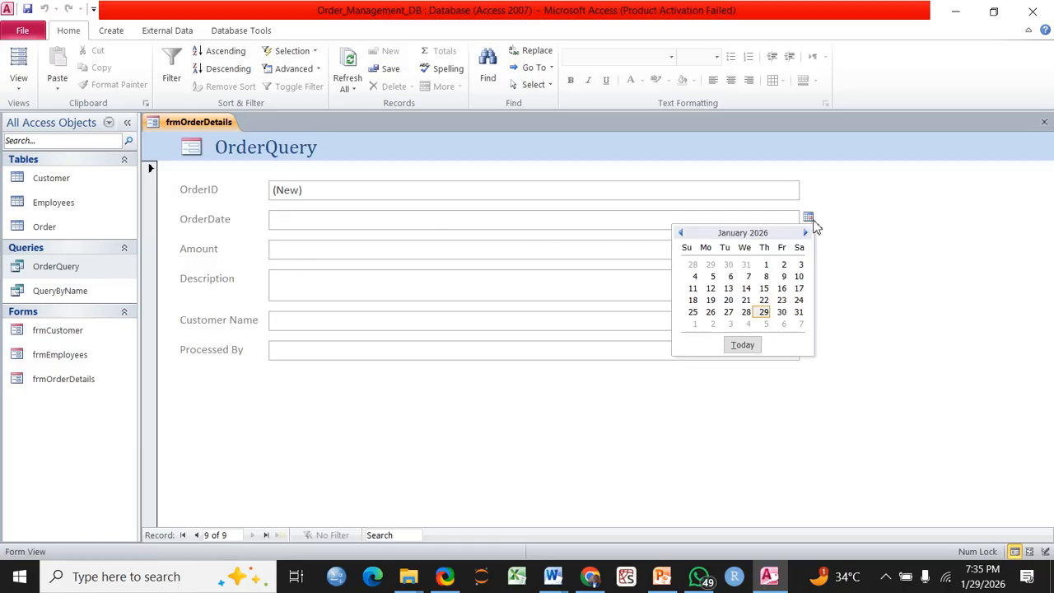
{"action": "left_click", "coordinate": [746, 312]}
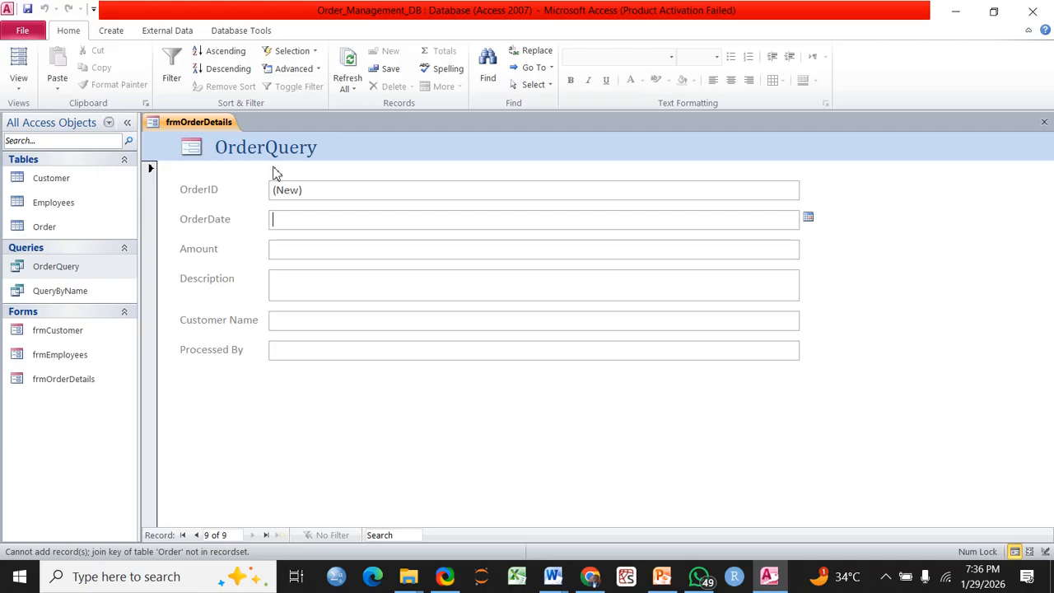
Step back from the blank record to the Inverter order, record 6 of 8
{"action": "left_click", "coordinate": [197, 535]}
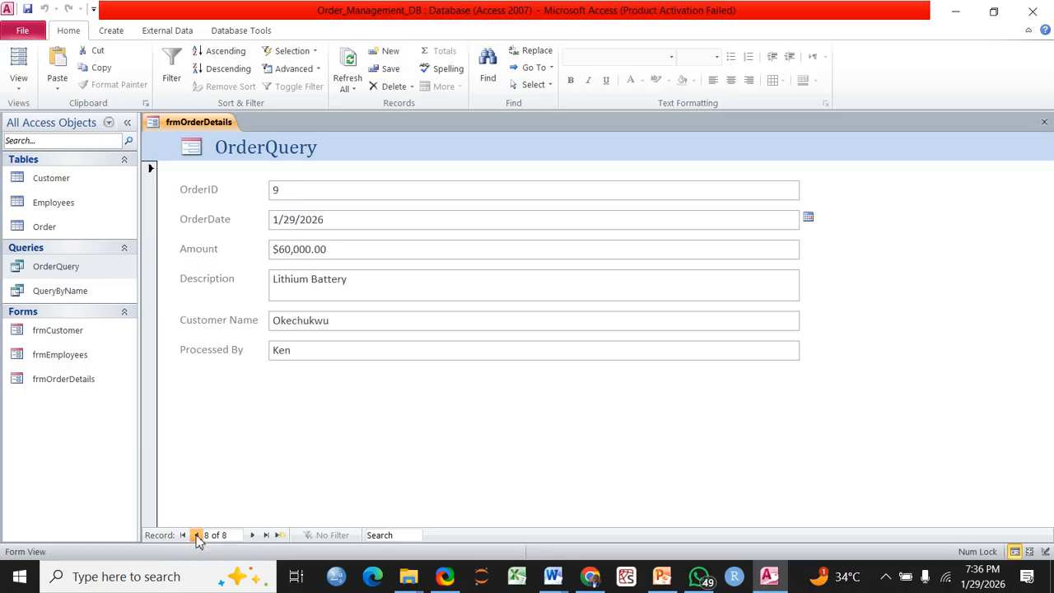
{"action": "left_click", "coordinate": [197, 535]}
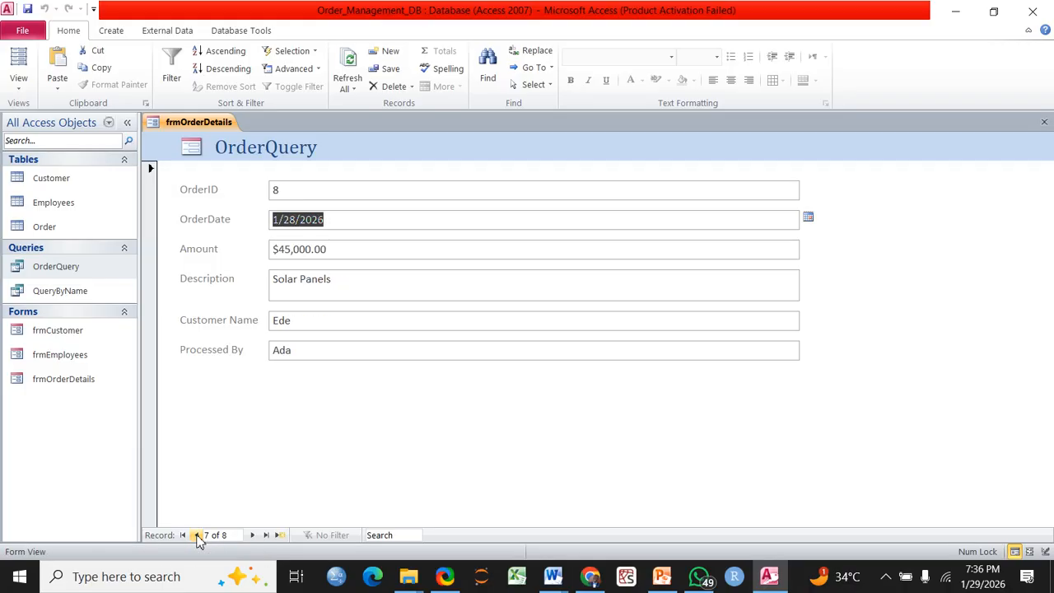
{"action": "left_click", "coordinate": [197, 536]}
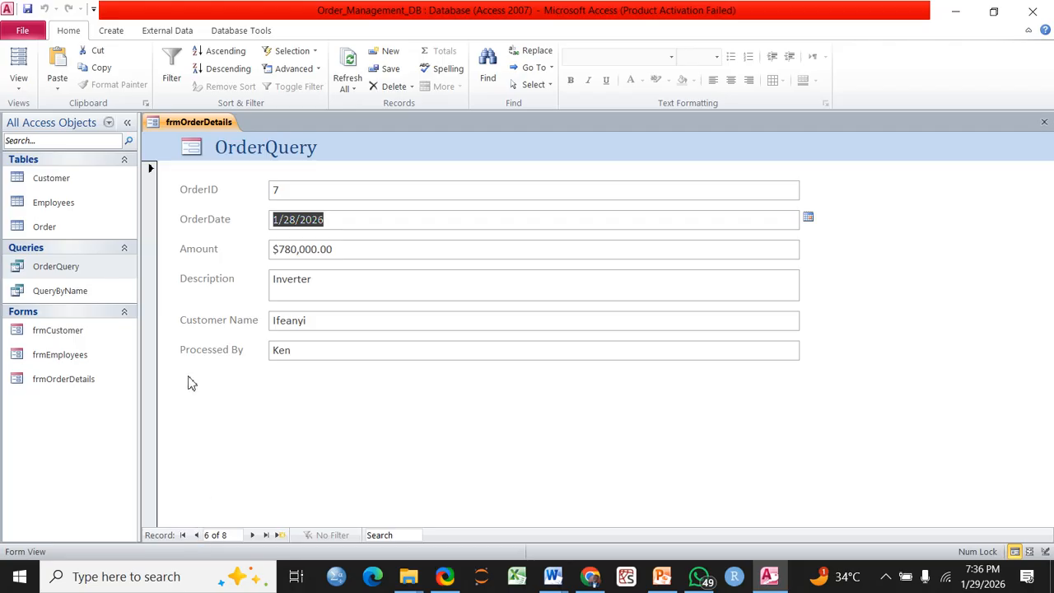
Close the frmOrderDetails form and select the Order table in the navigation pane
{"action": "right_click", "coordinate": [203, 126]}
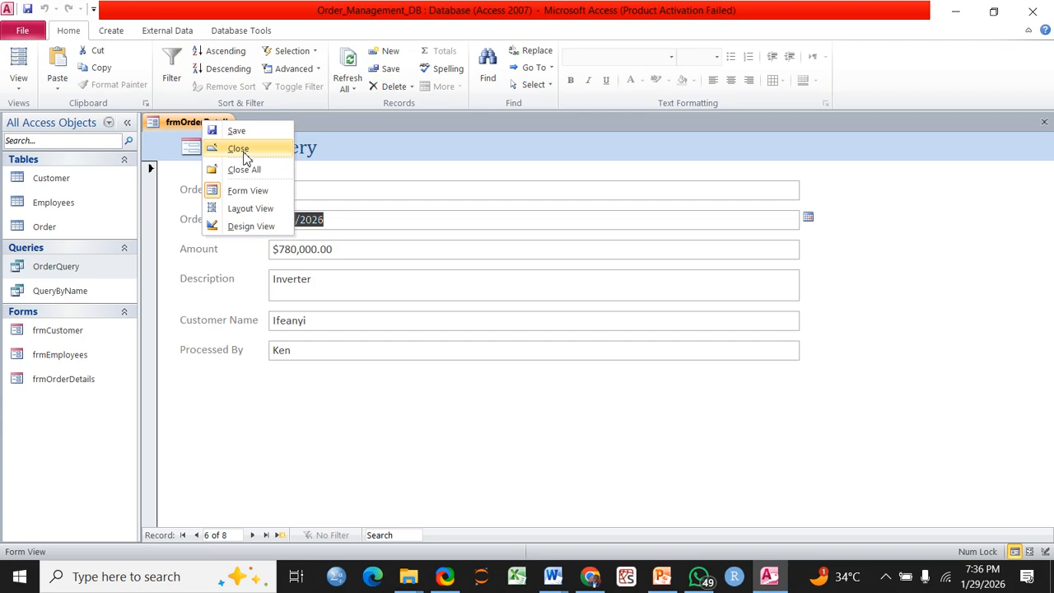
{"action": "left_click", "coordinate": [240, 150]}
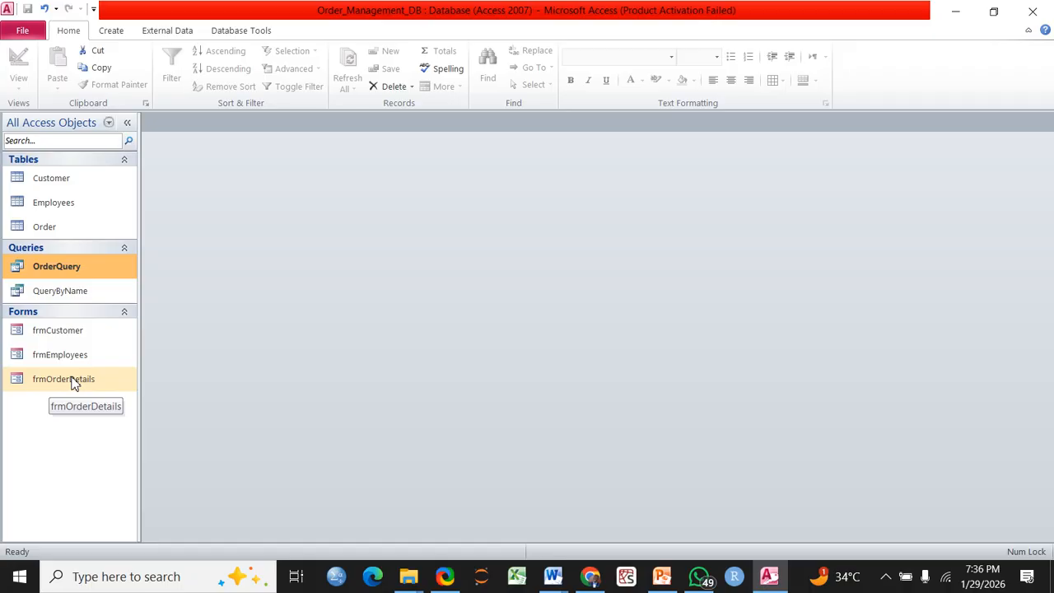
{"action": "left_click", "coordinate": [46, 234]}
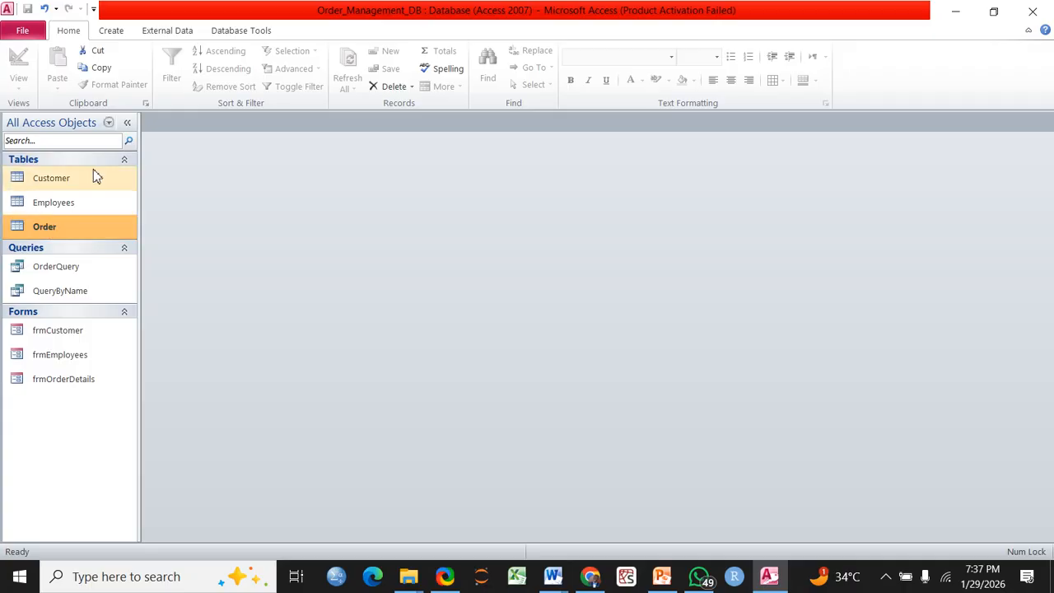
{"action": "left_click", "coordinate": [111, 32]}
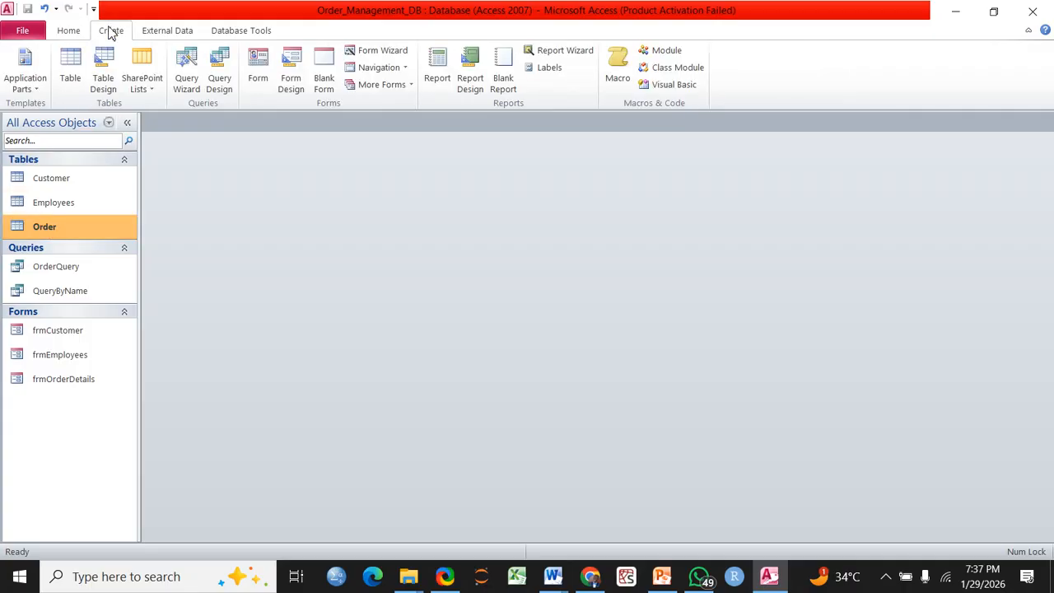
Generate a new form from the Order table and select its CustomerID box
{"action": "left_click", "coordinate": [261, 66]}
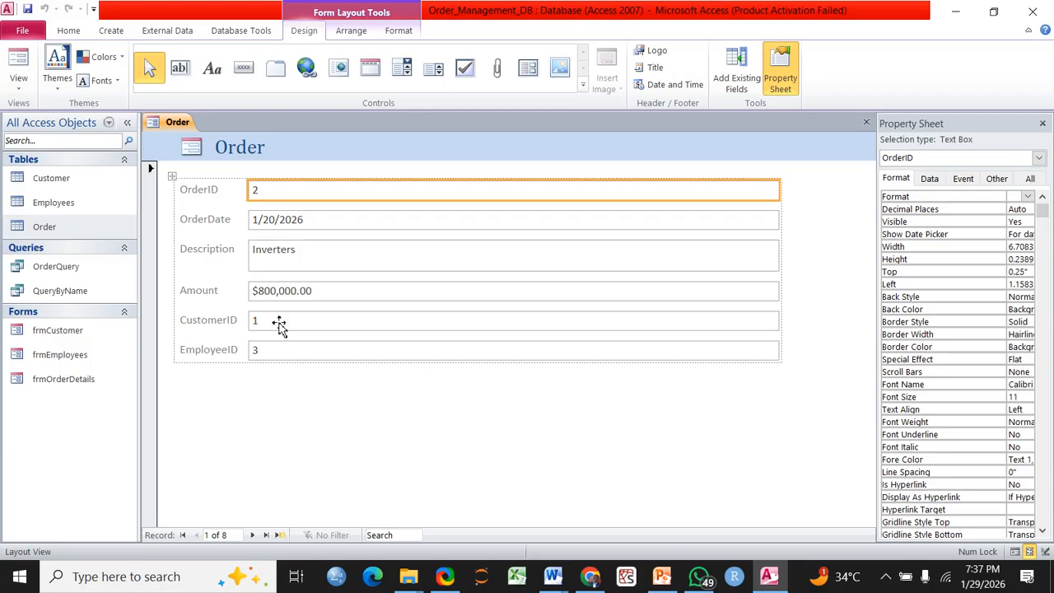
{"action": "left_click", "coordinate": [279, 326]}
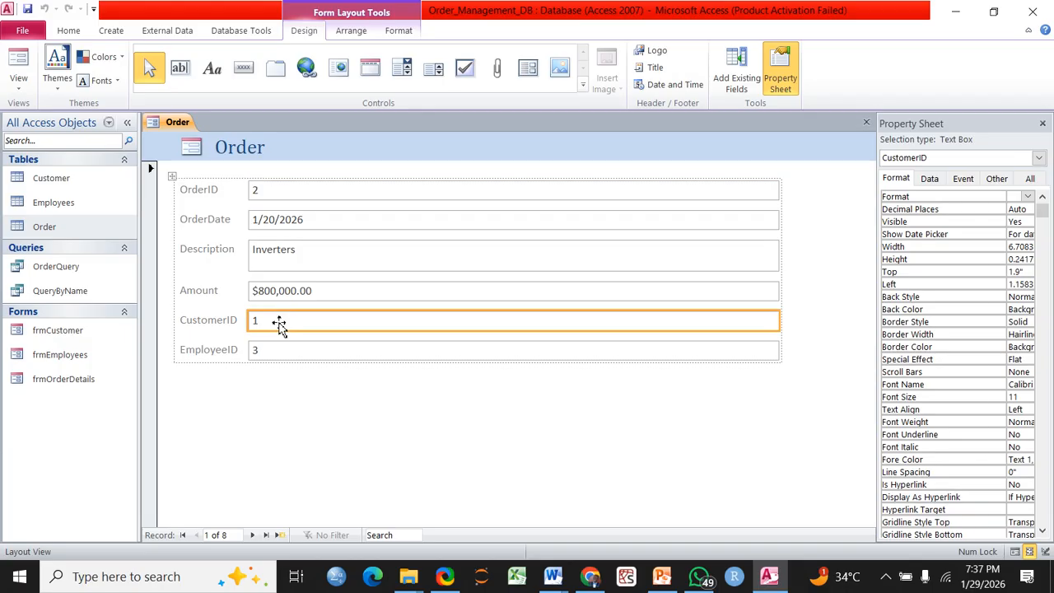
{"action": "left_click", "coordinate": [19, 88]}
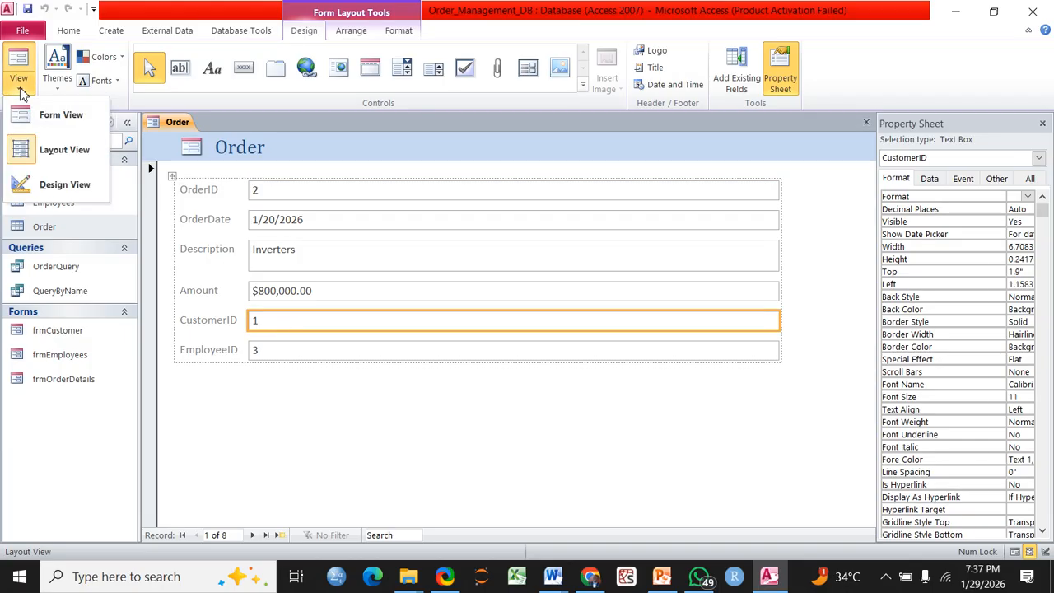
In Design View, delete the CustomerID and EmployeeID controls and give the form footer slight height
{"action": "left_click", "coordinate": [50, 187]}
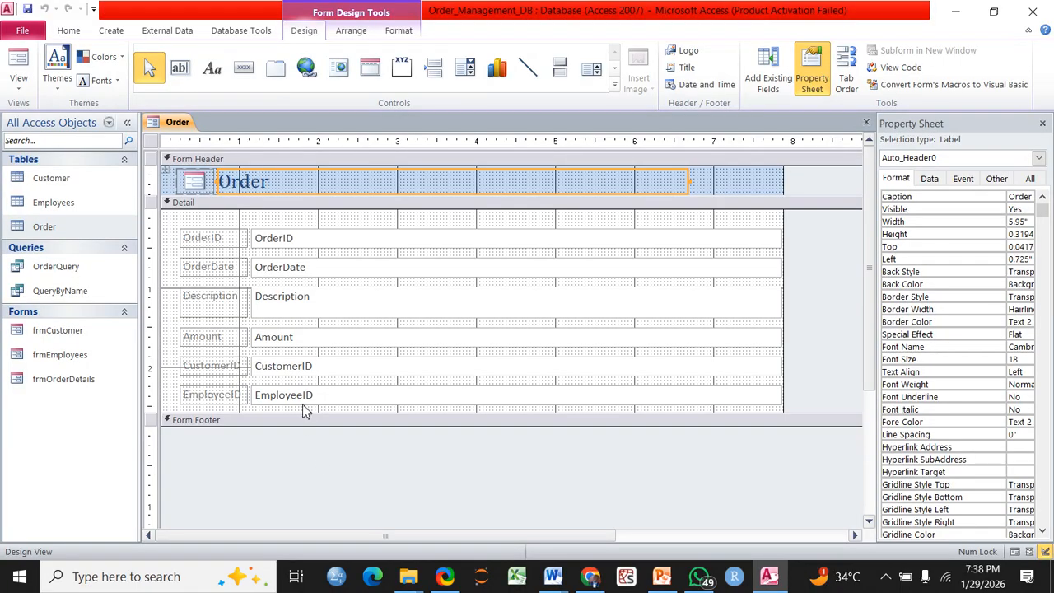
{"action": "left_click", "coordinate": [339, 374]}
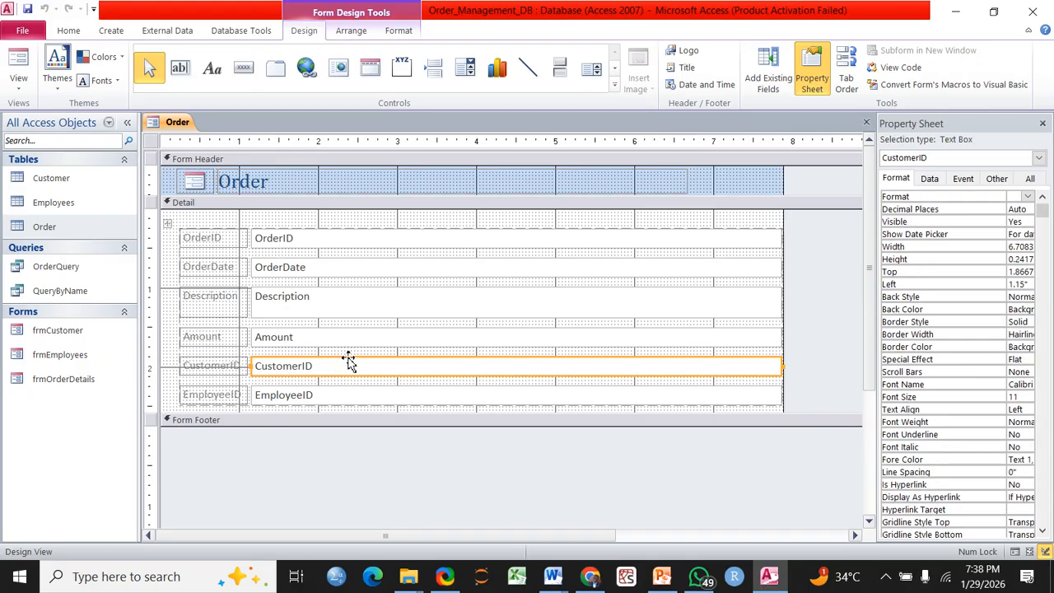
{"action": "right_click", "coordinate": [348, 363]}
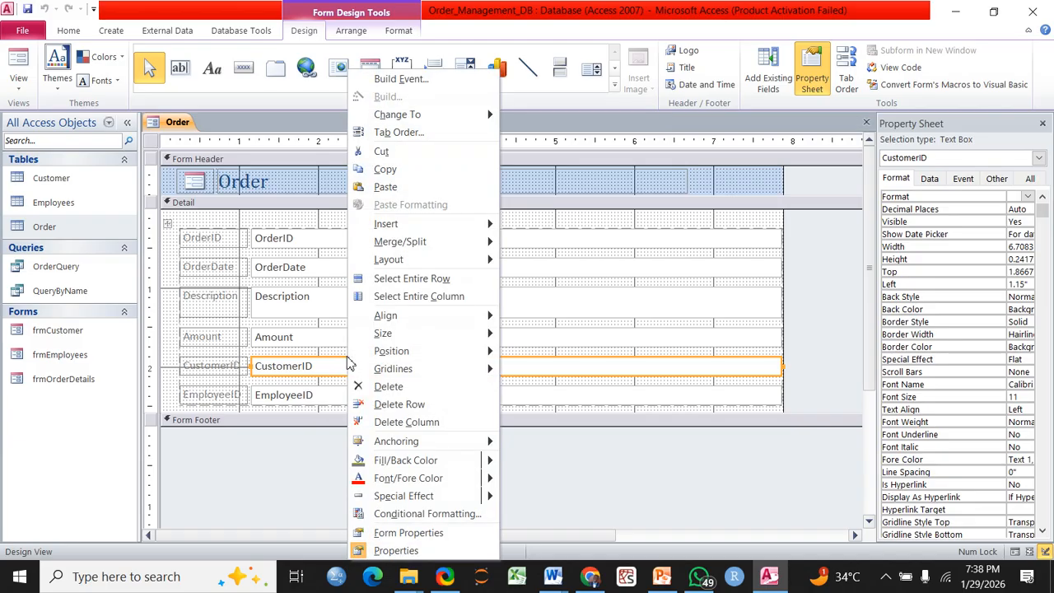
{"action": "left_click", "coordinate": [380, 387]}
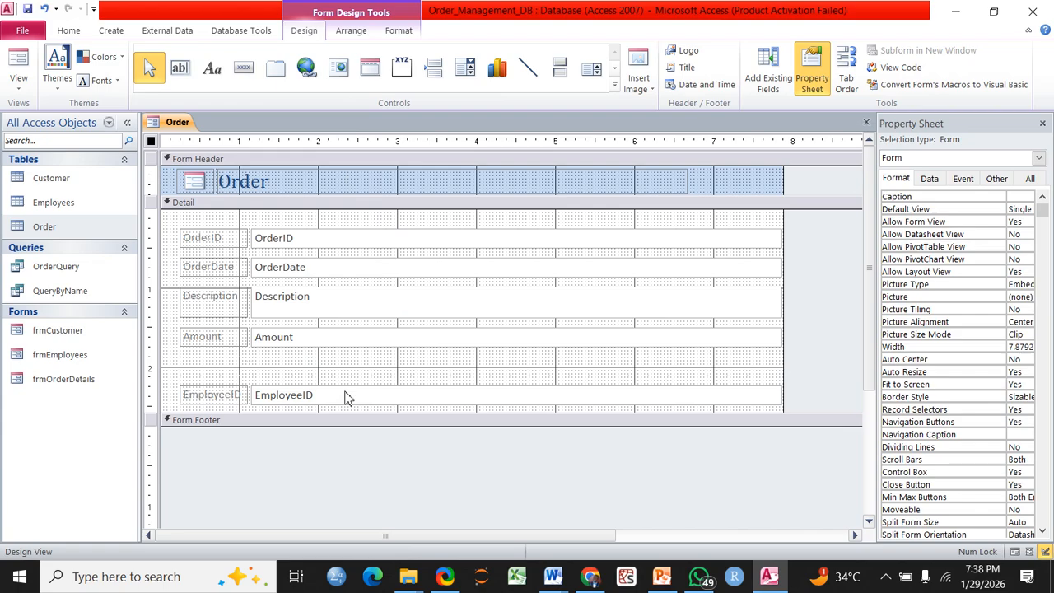
{"action": "right_click", "coordinate": [346, 398]}
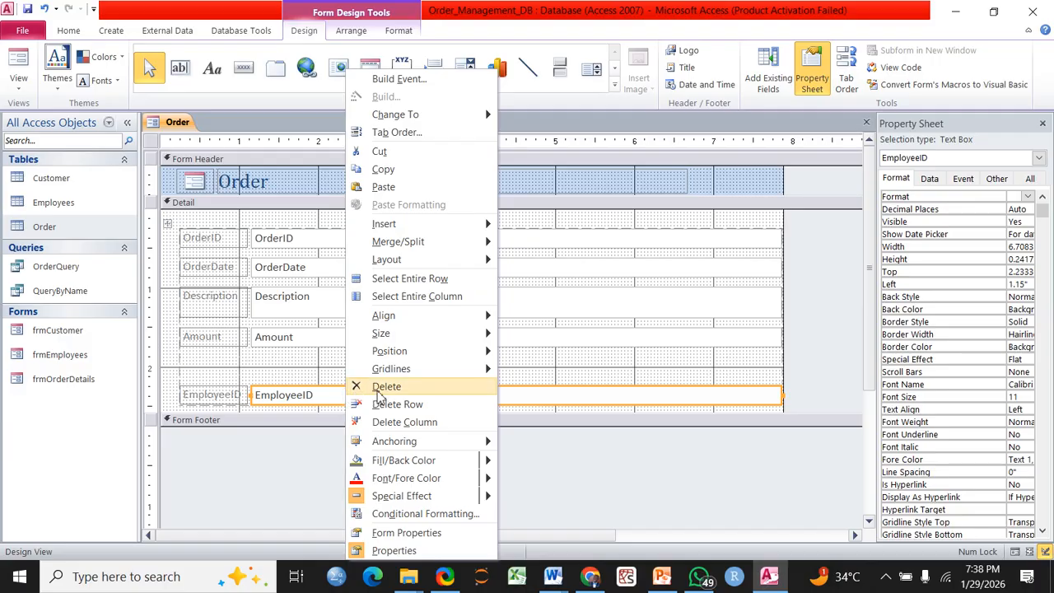
{"action": "left_click", "coordinate": [377, 390]}
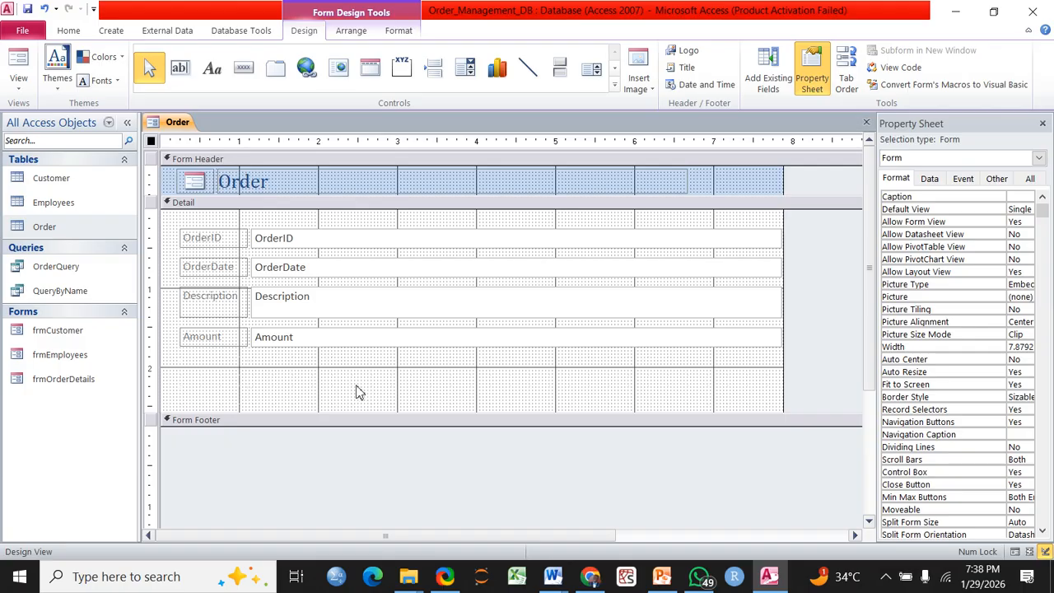
{"action": "left_click_drag", "start_coordinate": [358, 426], "coordinate": [358, 438]}
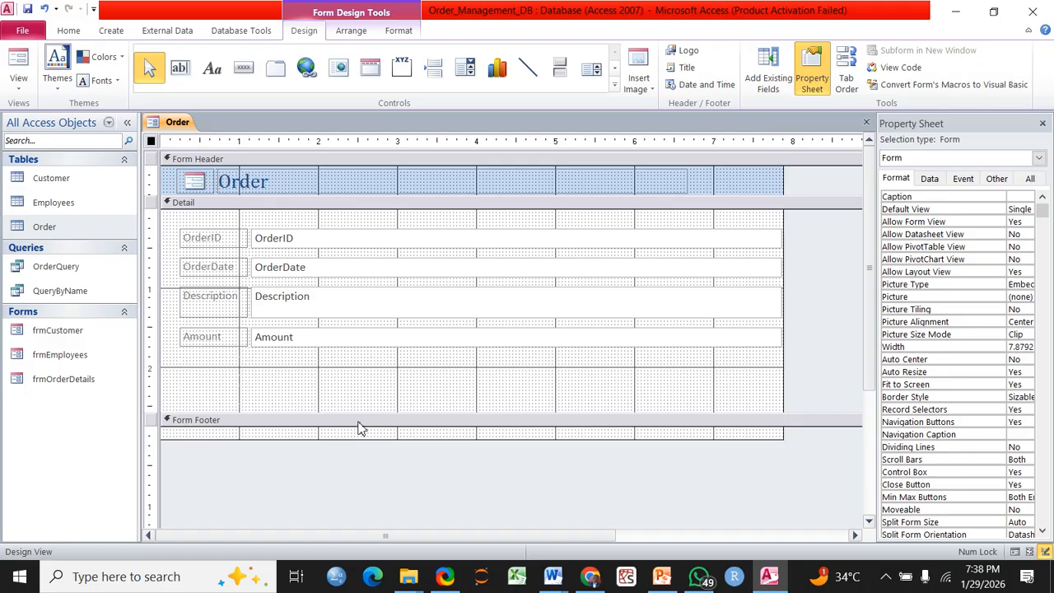
Place a combo box in the Detail section listing CustomerID and FirstName from the Customer table
{"action": "left_click", "coordinate": [359, 423]}
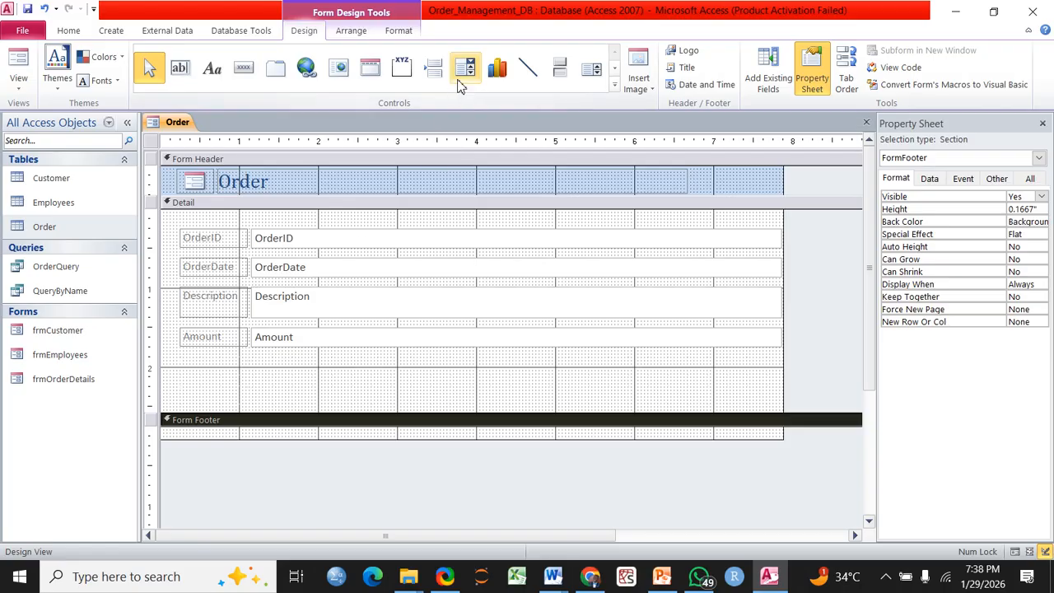
{"action": "left_click", "coordinate": [464, 73]}
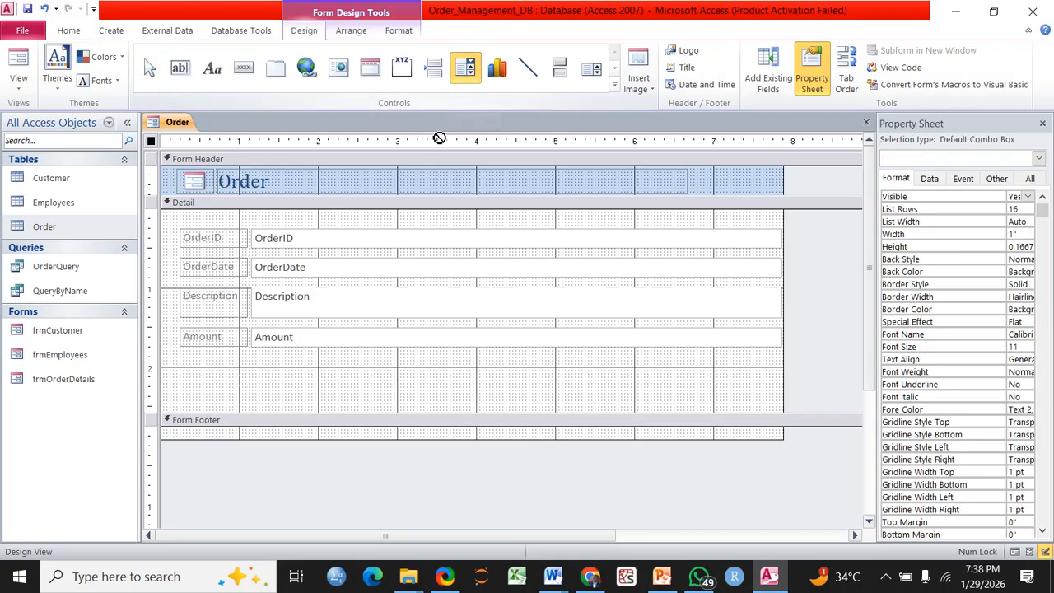
{"action": "left_click", "coordinate": [264, 372]}
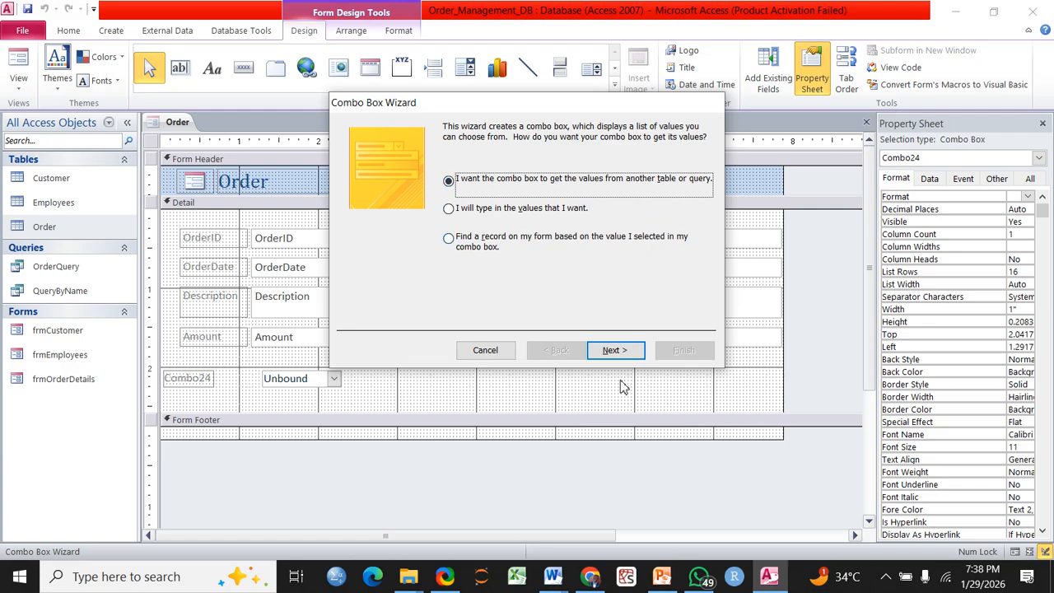
{"action": "left_click", "coordinate": [620, 352]}
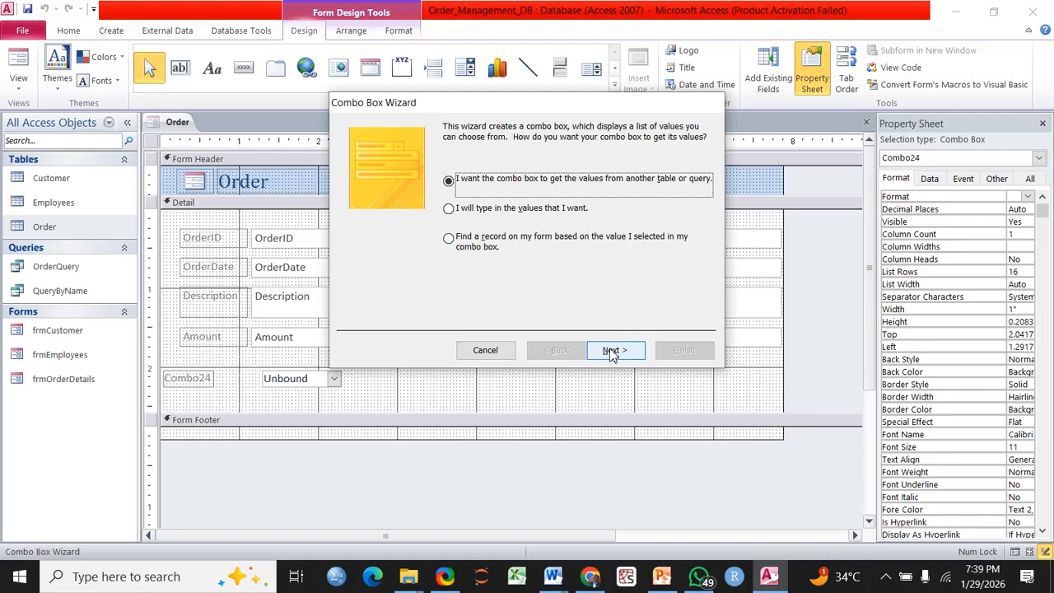
{"action": "left_click", "coordinate": [615, 353]}
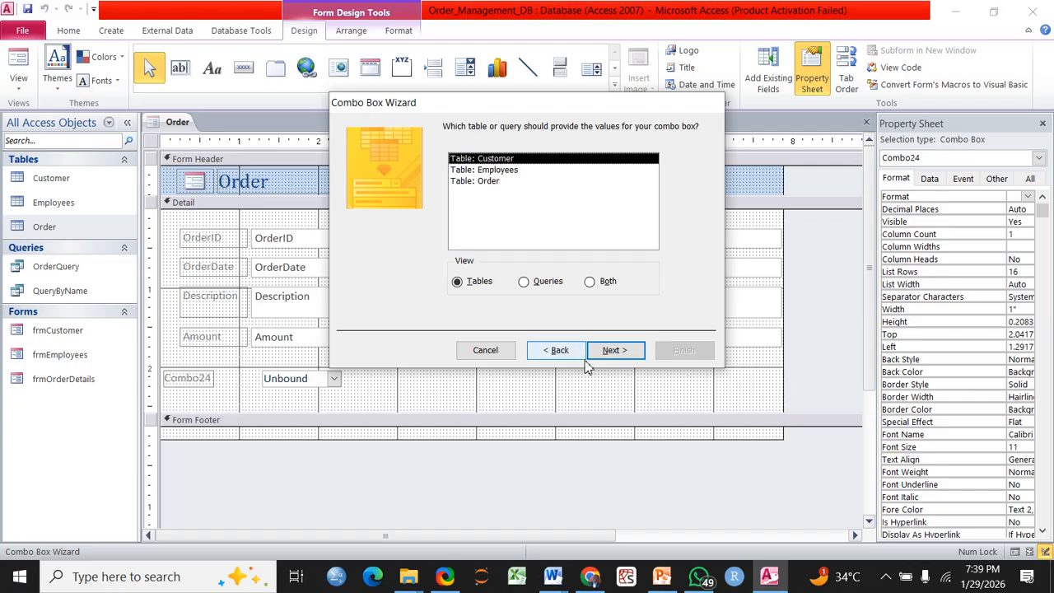
{"action": "left_click", "coordinate": [614, 357]}
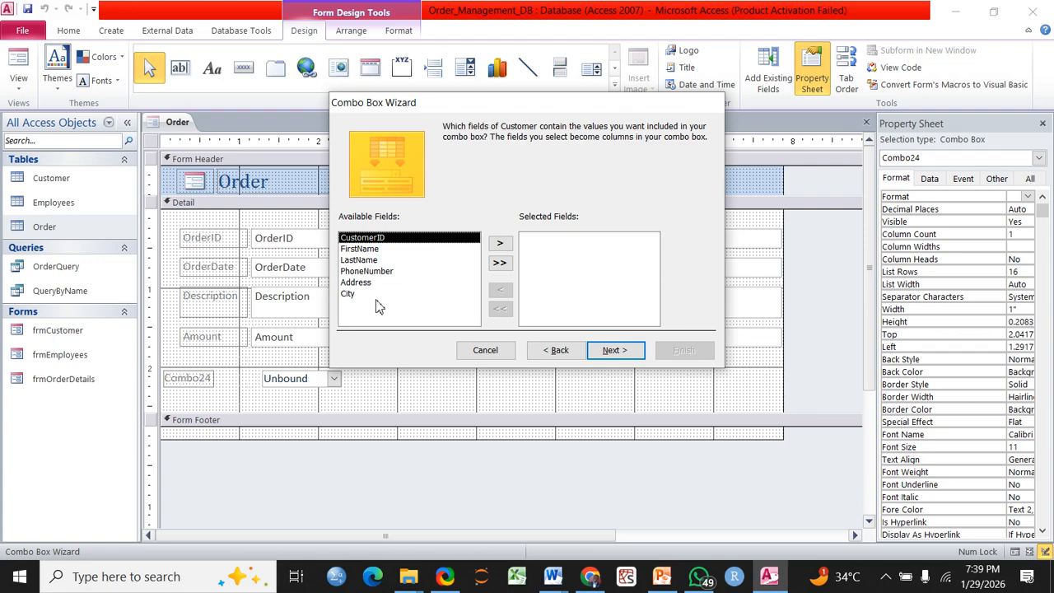
{"action": "left_click", "coordinate": [500, 245]}
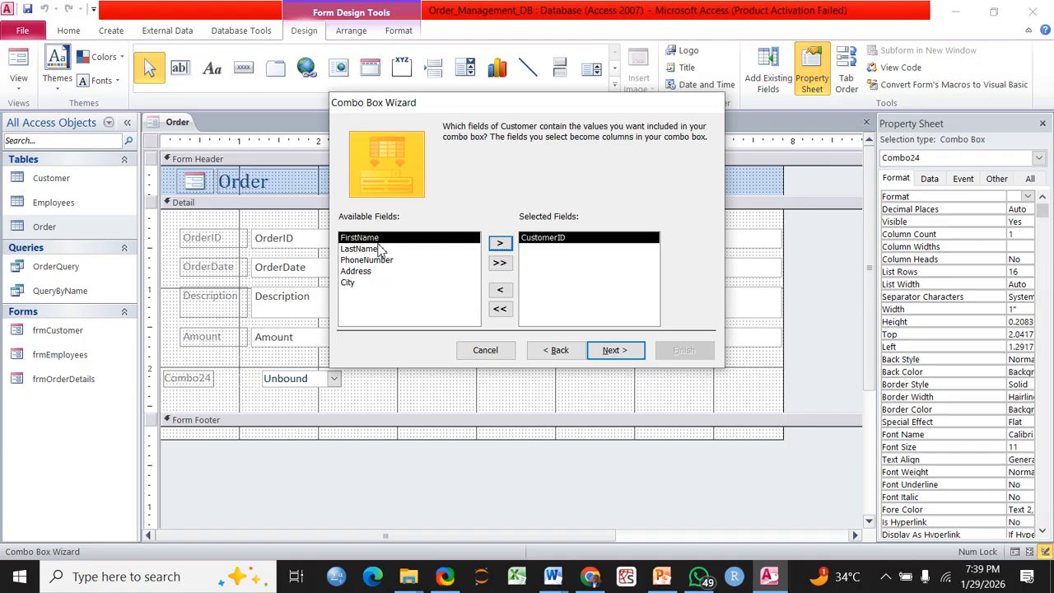
{"action": "left_click", "coordinate": [500, 244]}
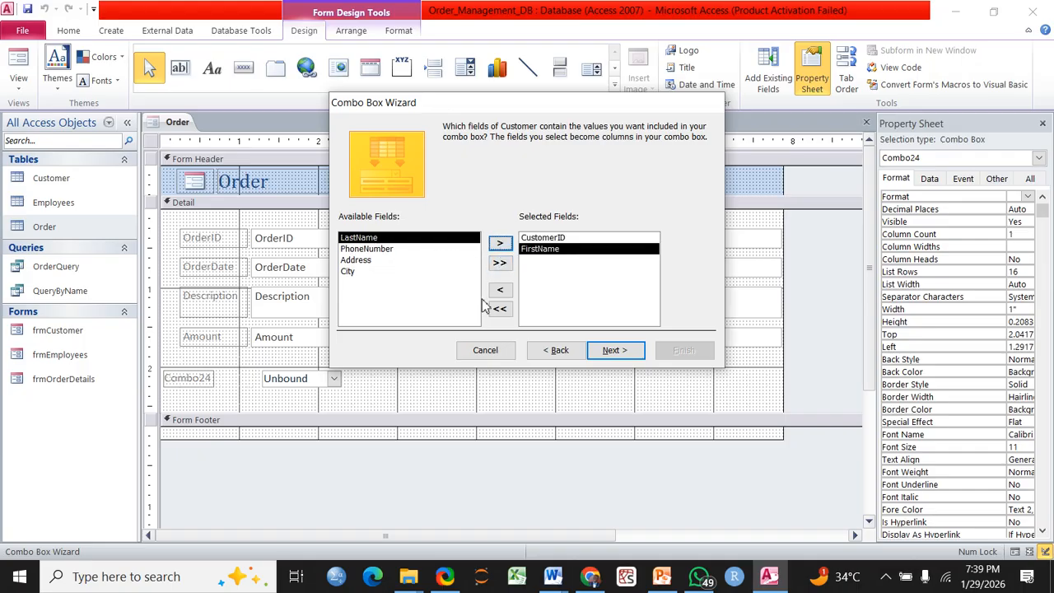
Sort the combo list by CustomerID, then FirstName
{"action": "left_click", "coordinate": [609, 351]}
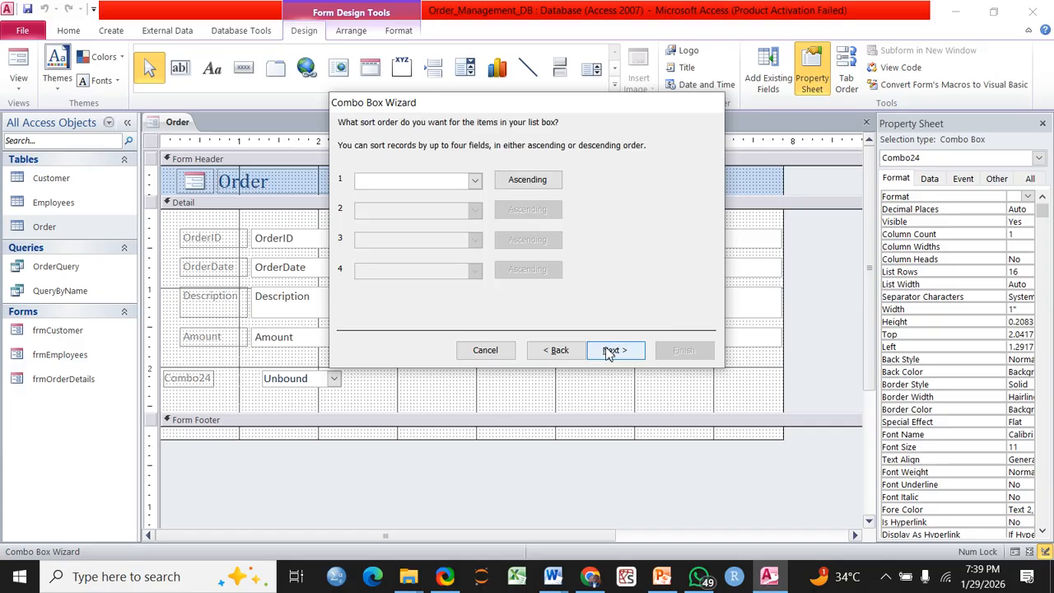
{"action": "left_click", "coordinate": [475, 182]}
{"action": "left_click", "coordinate": [414, 208]}
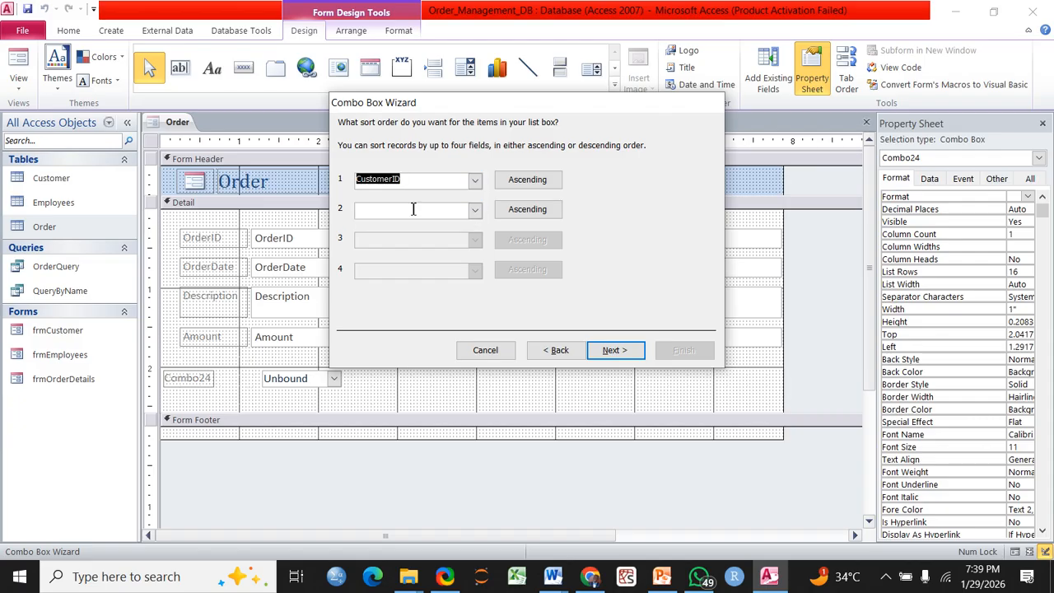
{"action": "left_click", "coordinate": [475, 211]}
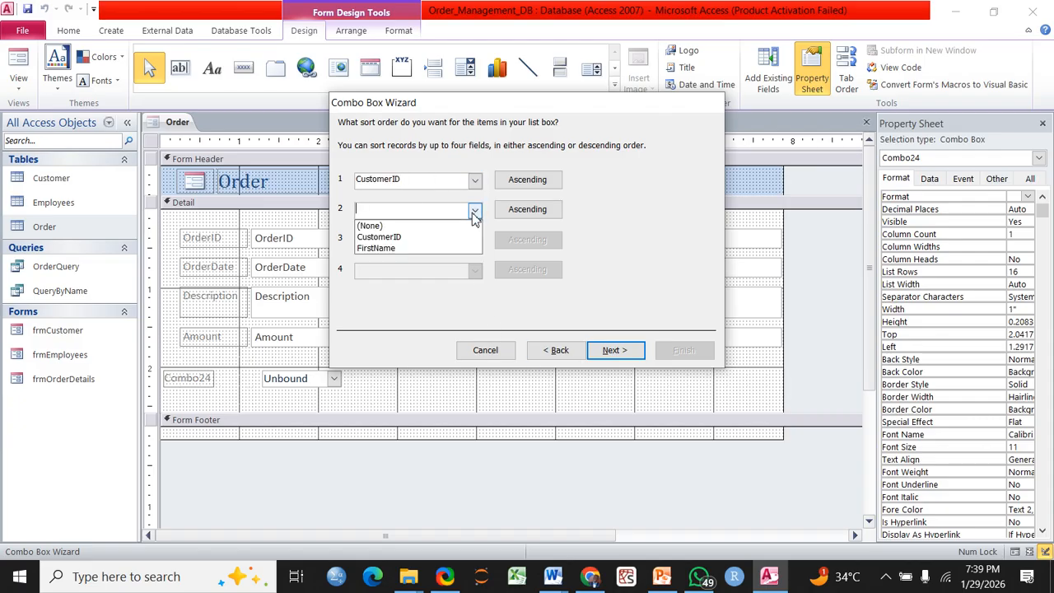
{"action": "left_click", "coordinate": [387, 249]}
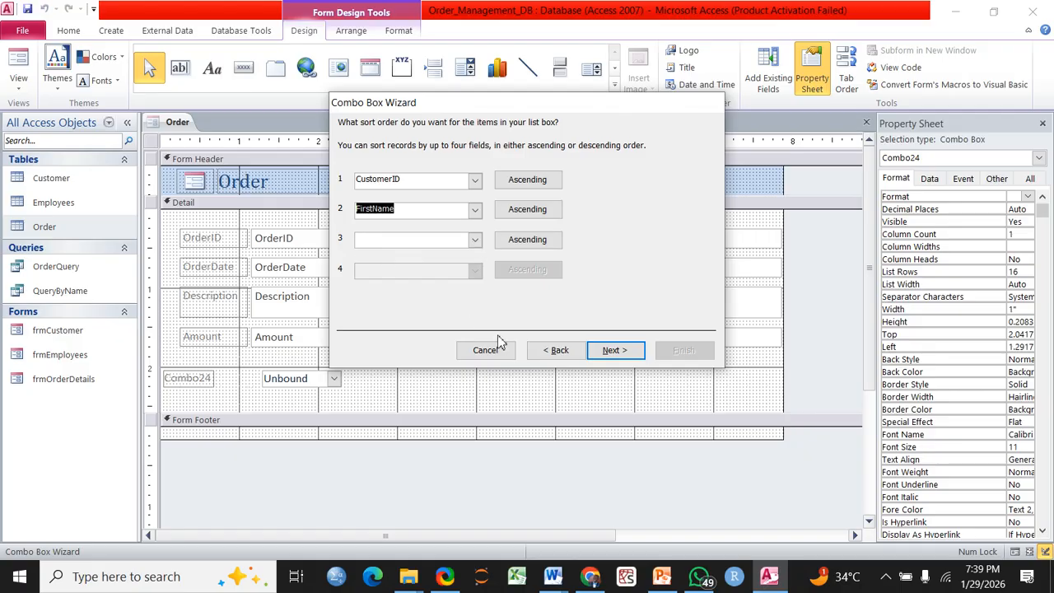
{"action": "left_click", "coordinate": [613, 351]}
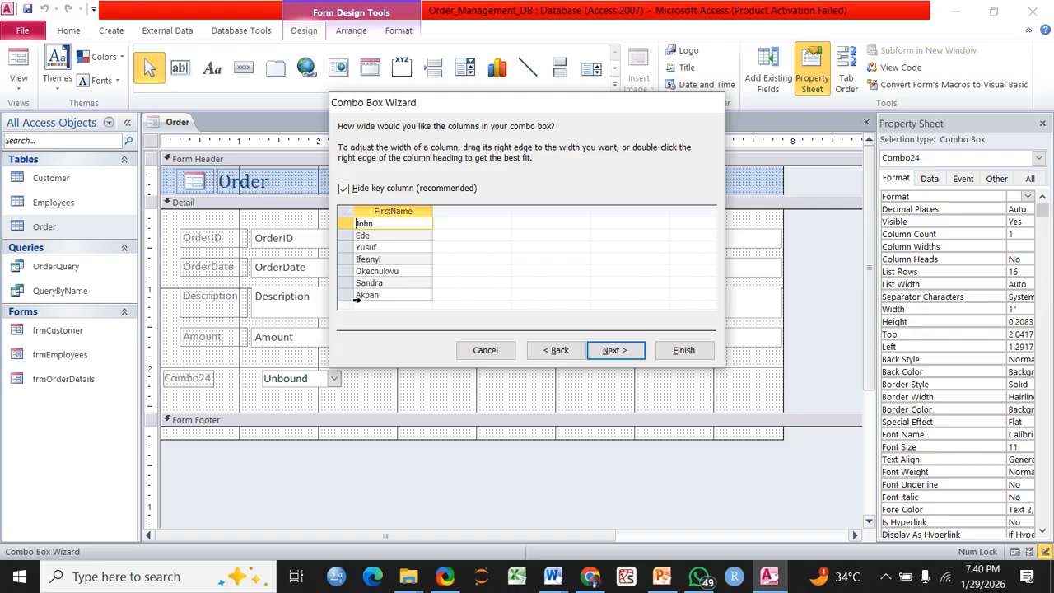
Show the CustomerID key column, remember the value, and finish the combo labelled 'Customer ID'
{"action": "left_click", "coordinate": [343, 189]}
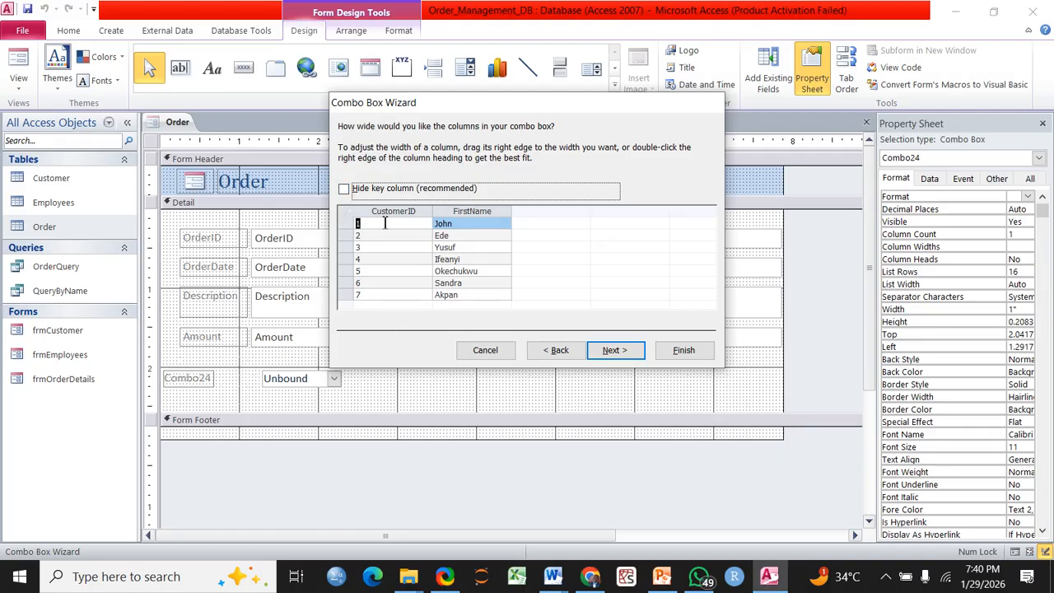
{"action": "left_click", "coordinate": [616, 352]}
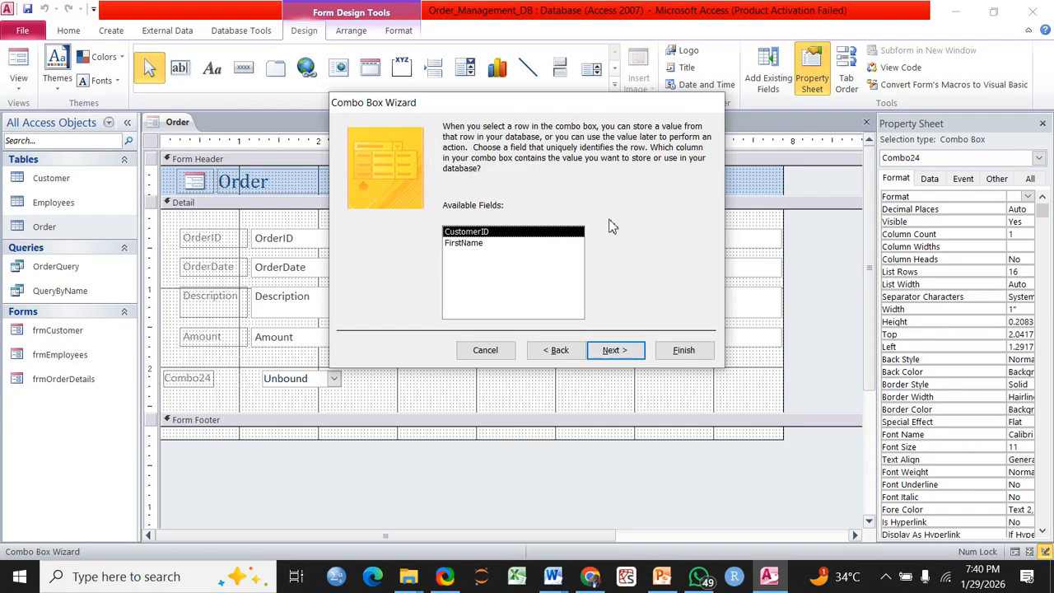
{"action": "left_click", "coordinate": [611, 351]}
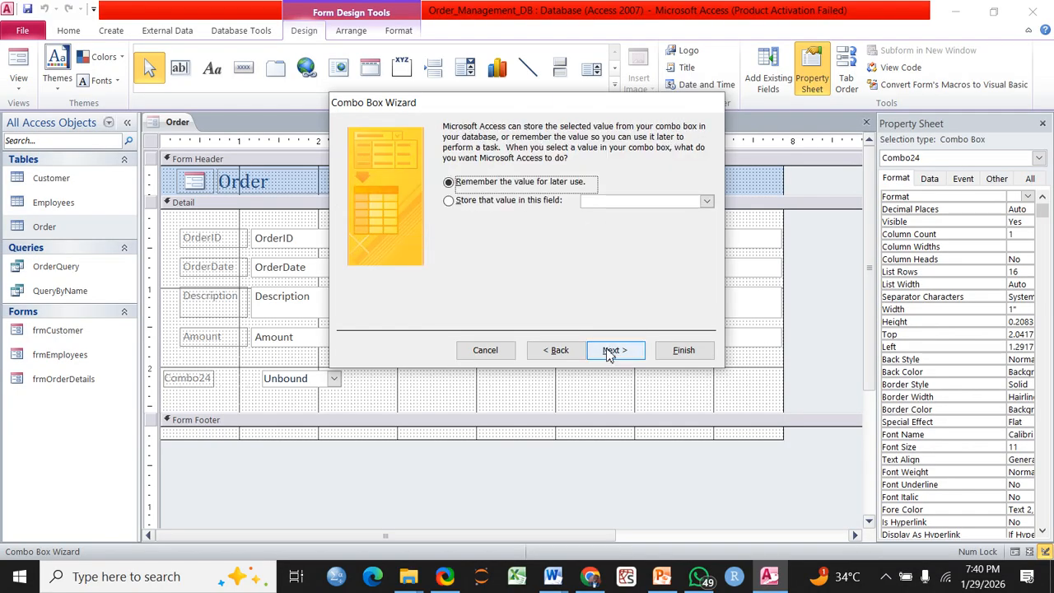
{"action": "left_click", "coordinate": [614, 351]}
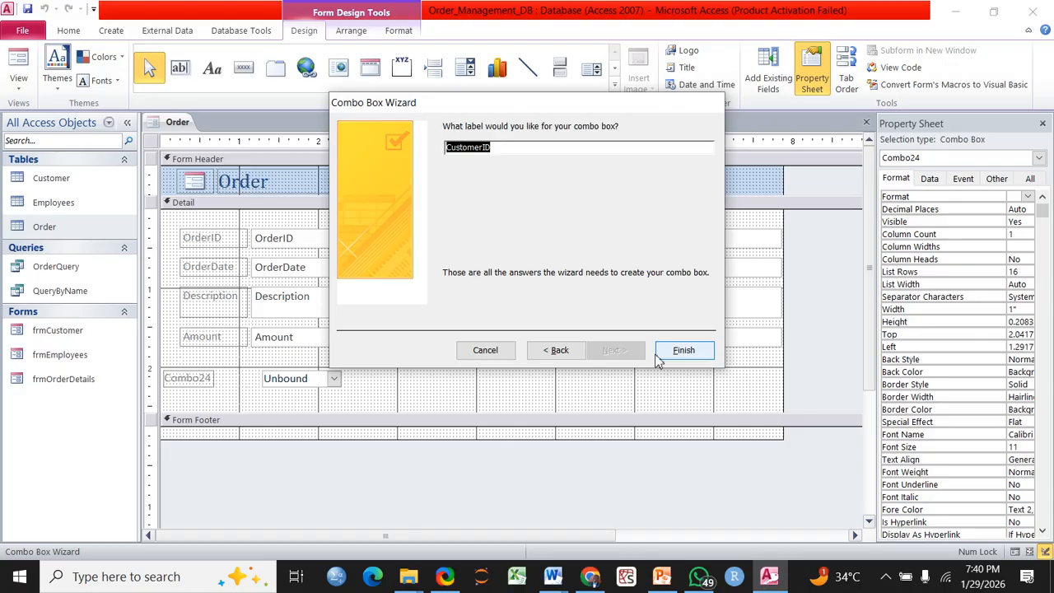
{"action": "left_click", "coordinate": [481, 153]}
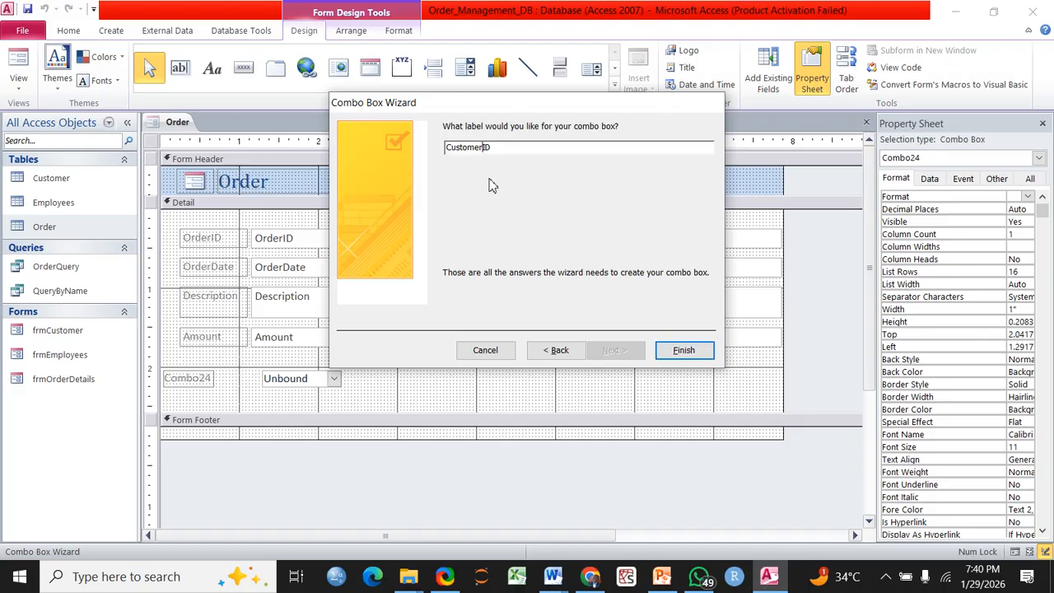
{"action": "left_click", "coordinate": [682, 352]}
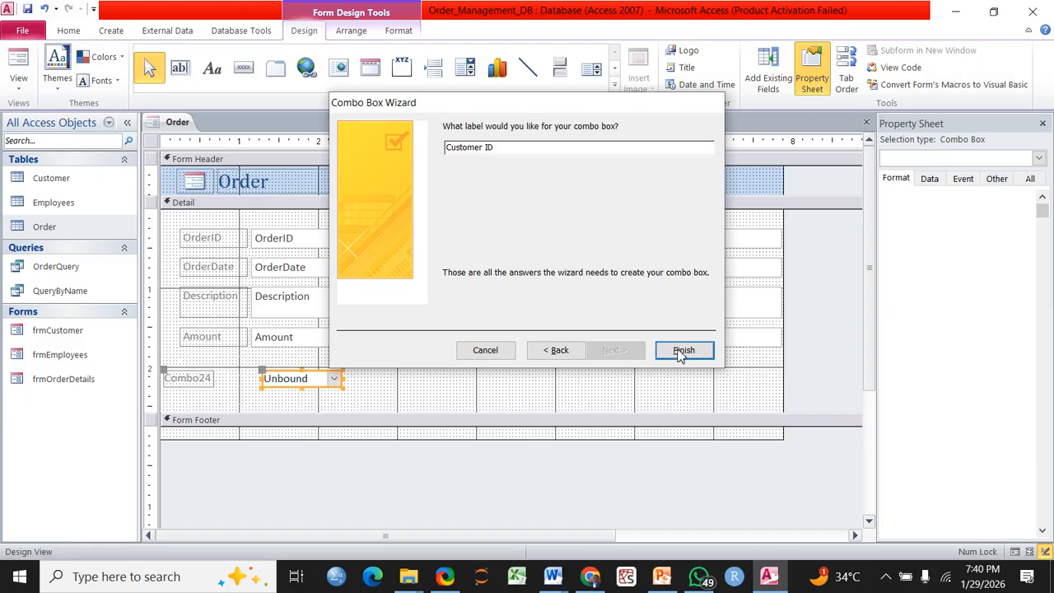
Move the Customer ID label into the layout under Amount and select the combo box's Data properties
{"action": "left_click", "coordinate": [225, 379]}
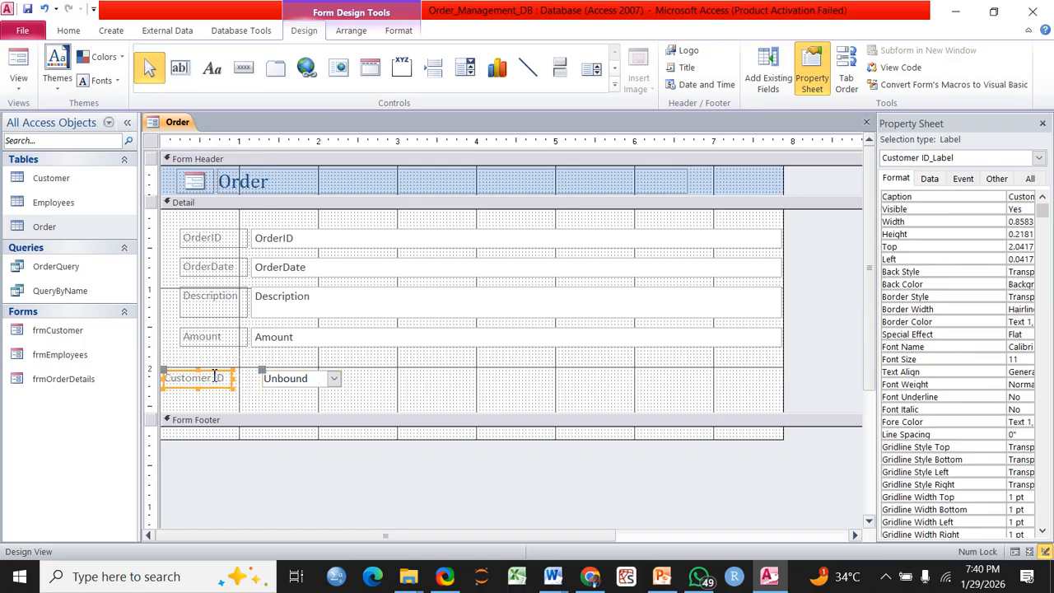
{"action": "mouse_move", "coordinate": [214, 376]}
{"action": "left_mouse_down"}
{"action": "mouse_move", "coordinate": [219, 367]}
{"action": "mouse_move", "coordinate": [226, 383]}
{"action": "mouse_move", "coordinate": [233, 373]}
{"action": "left_mouse_up"}
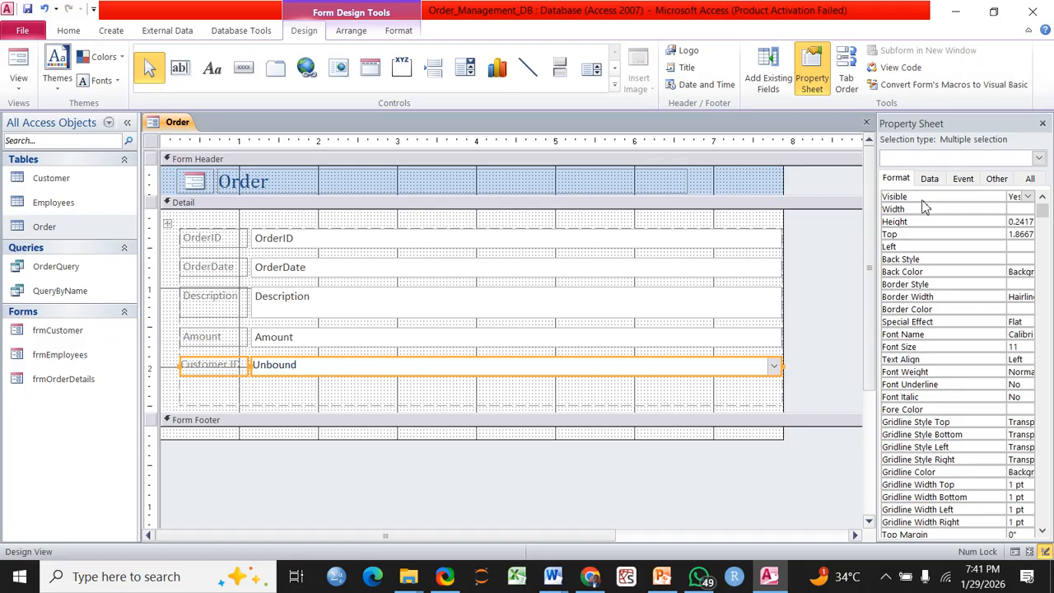
{"action": "left_click", "coordinate": [931, 179]}
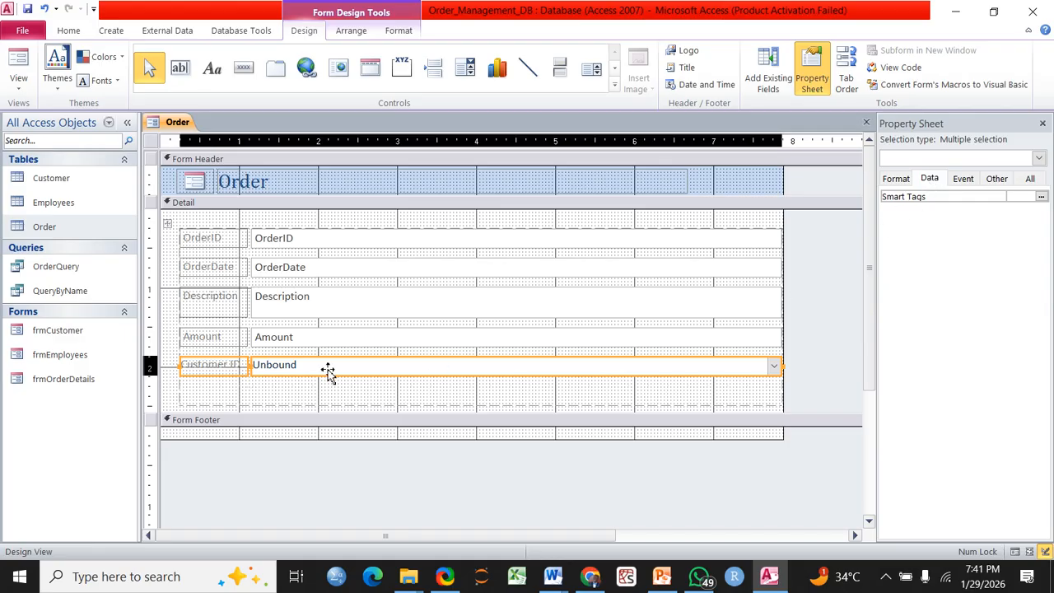
{"action": "left_click", "coordinate": [372, 372]}
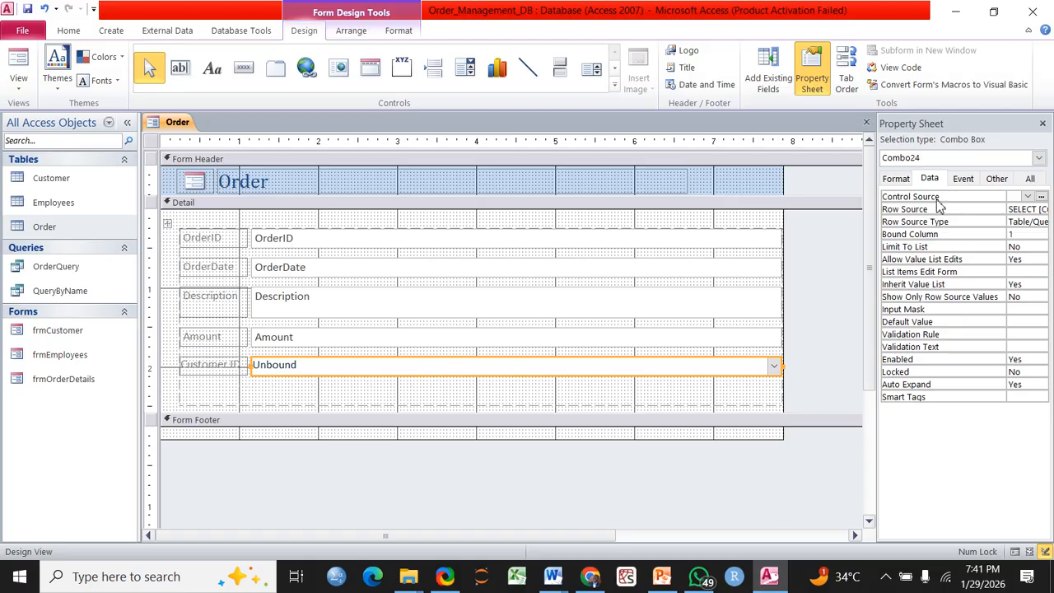
Set the combo box's Control Source to CustomerID and its Row Source to the Customer table
{"action": "left_click", "coordinate": [1029, 197]}
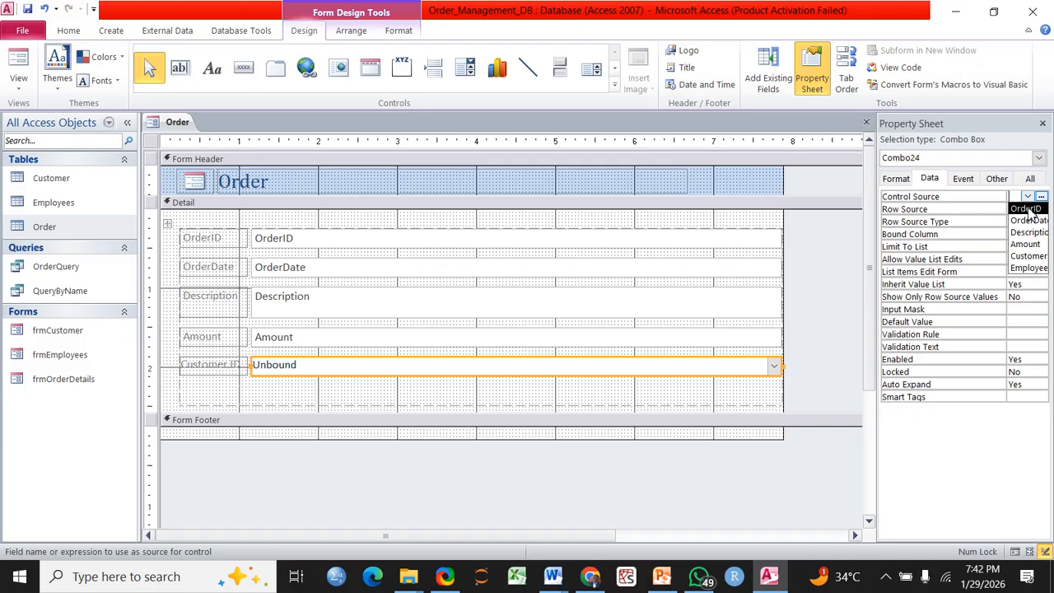
{"action": "left_click", "coordinate": [1027, 256]}
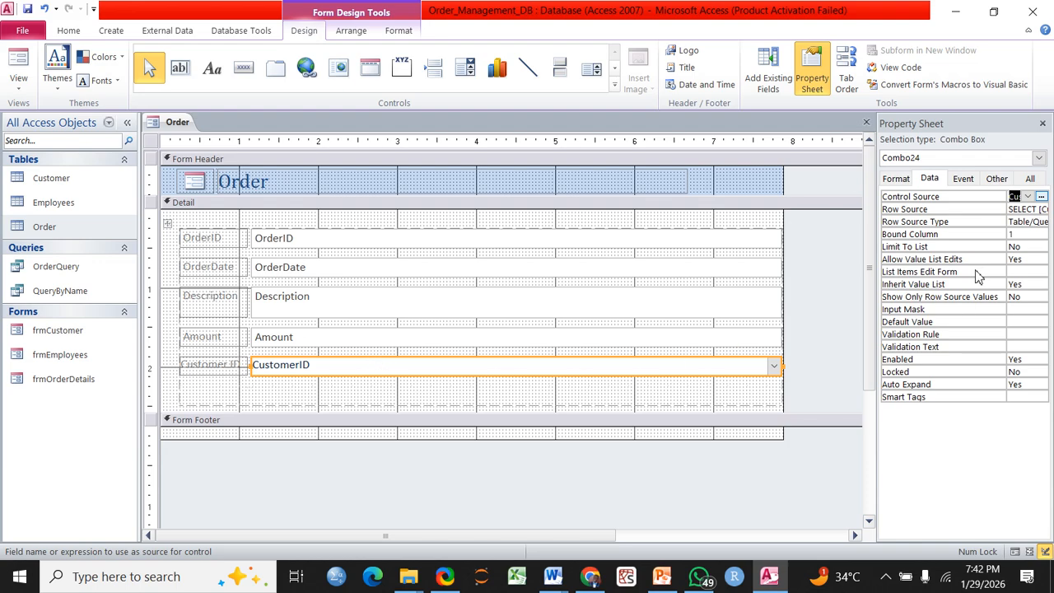
{"action": "left_click", "coordinate": [1036, 209]}
{"action": "left_click", "coordinate": [1038, 211]}
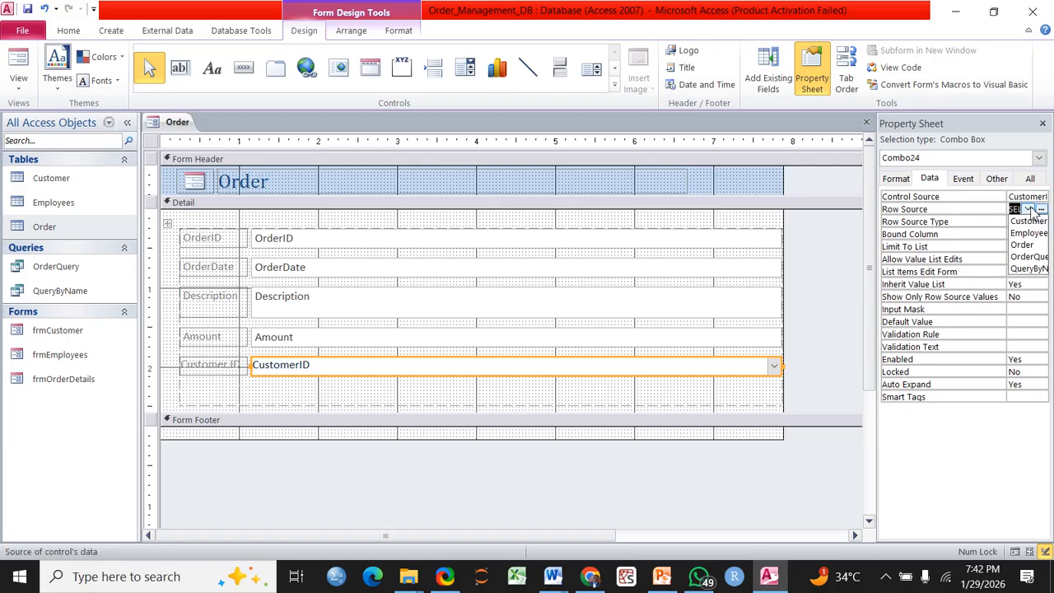
{"action": "left_click", "coordinate": [1036, 210]}
{"action": "left_click", "coordinate": [1034, 211]}
{"action": "left_click", "coordinate": [1027, 221]}
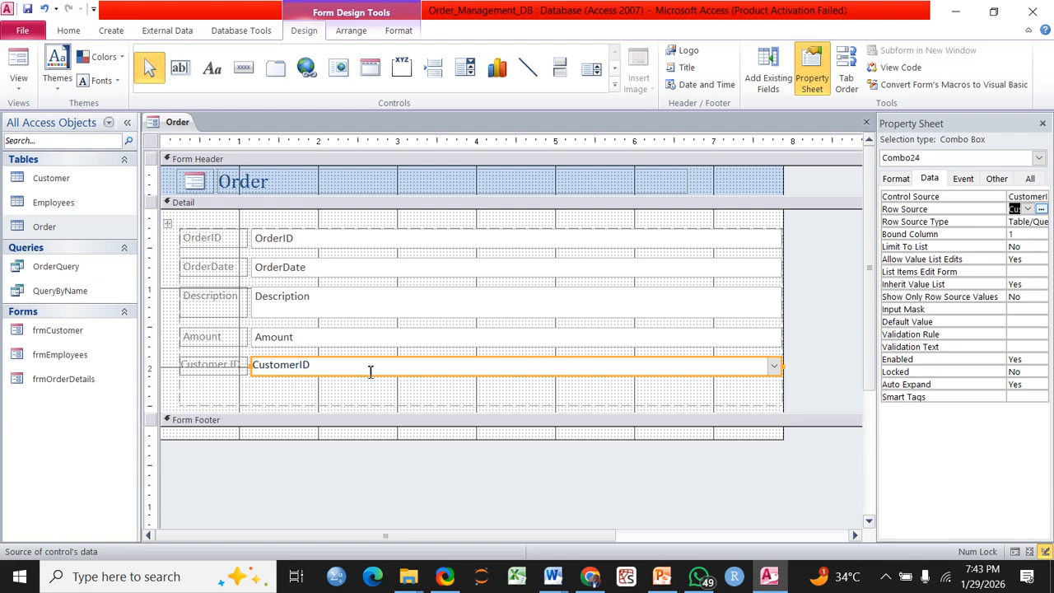
Draw a second combo box below CustomerID listing EmployeeID and FirstName from the Employees table
{"action": "left_click", "coordinate": [467, 73]}
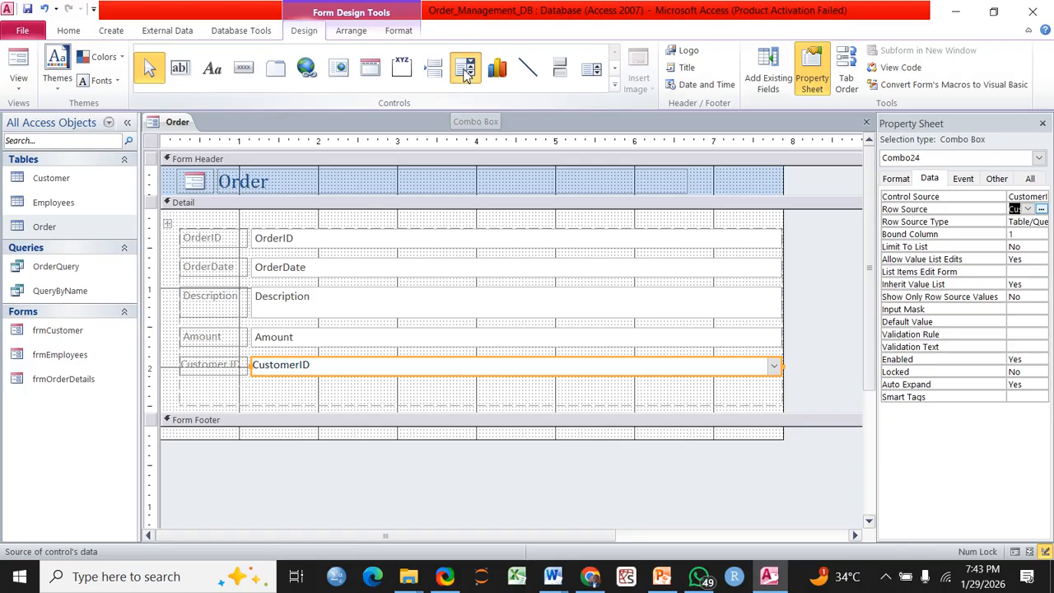
{"action": "left_click", "coordinate": [259, 397]}
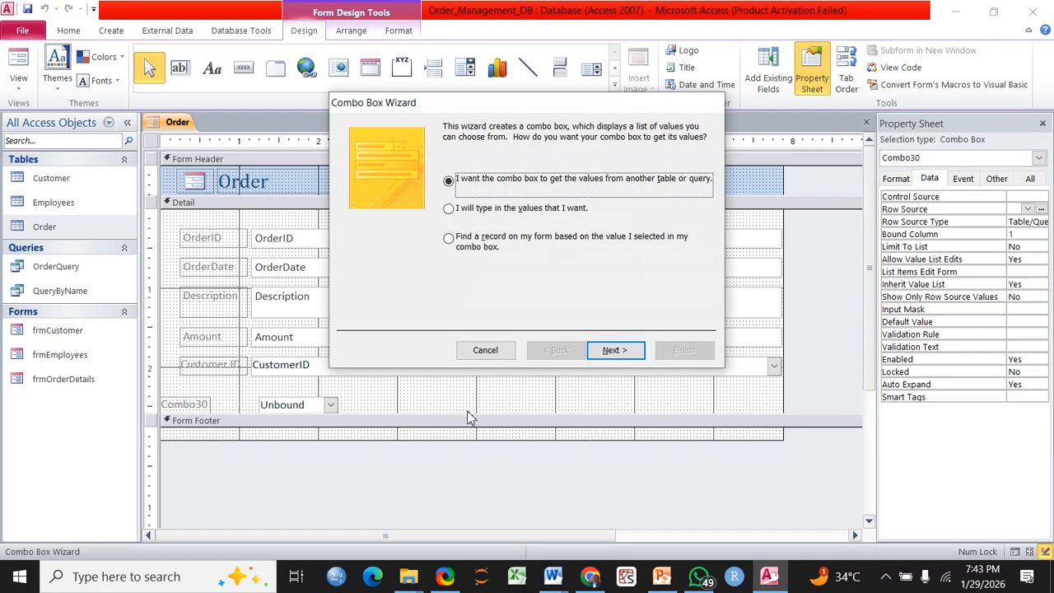
{"action": "left_click", "coordinate": [615, 350]}
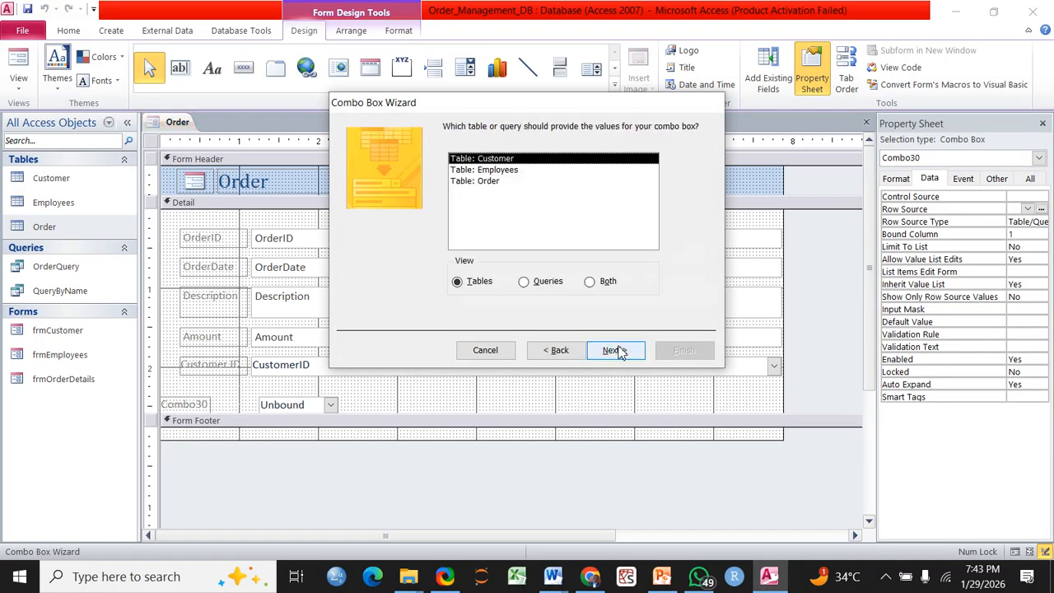
{"action": "left_click", "coordinate": [502, 171]}
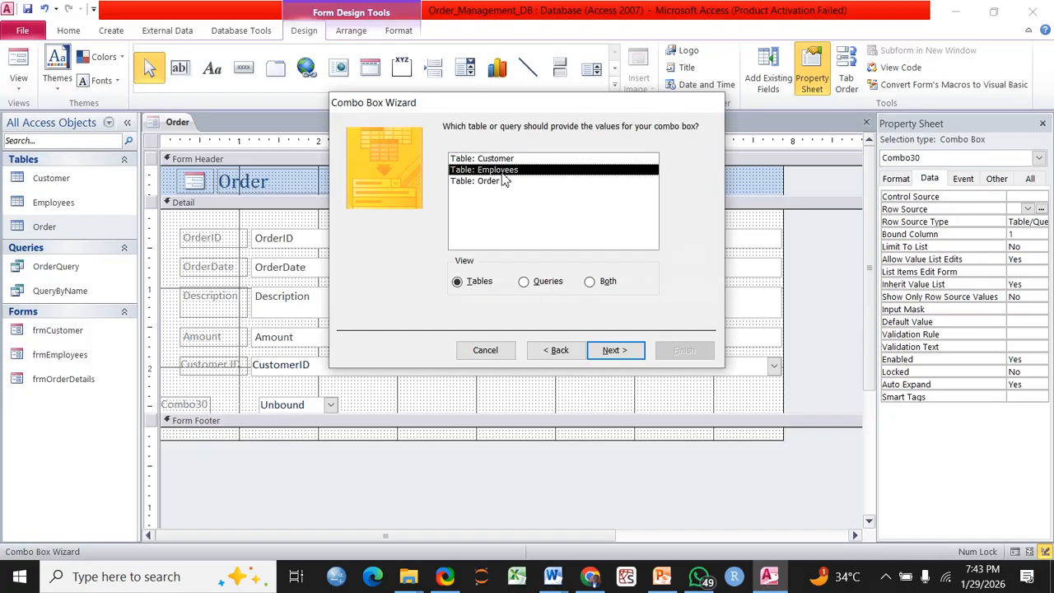
{"action": "left_click", "coordinate": [610, 352]}
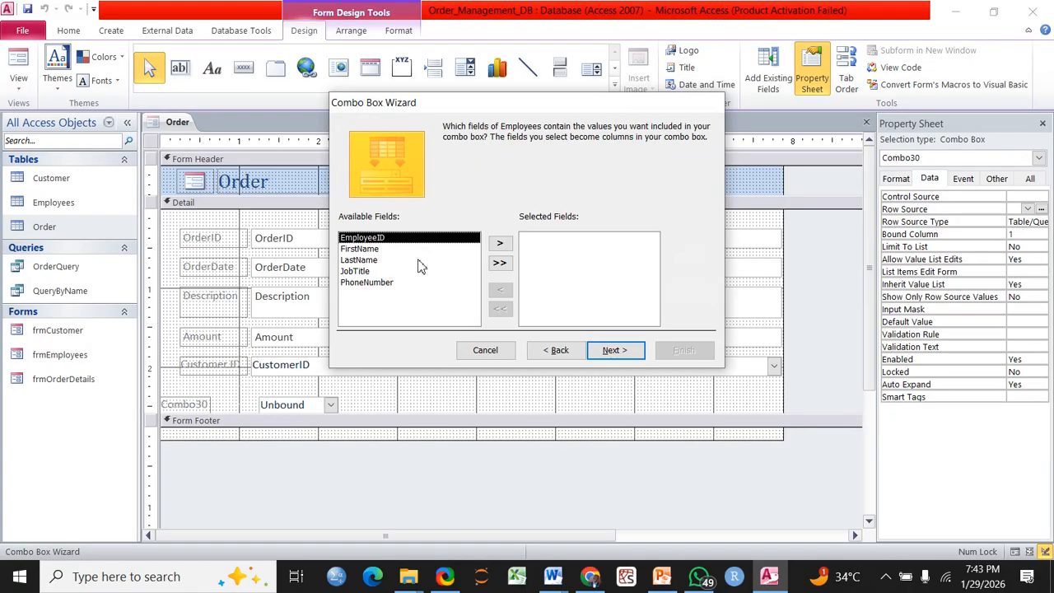
{"action": "left_click", "coordinate": [499, 244]}
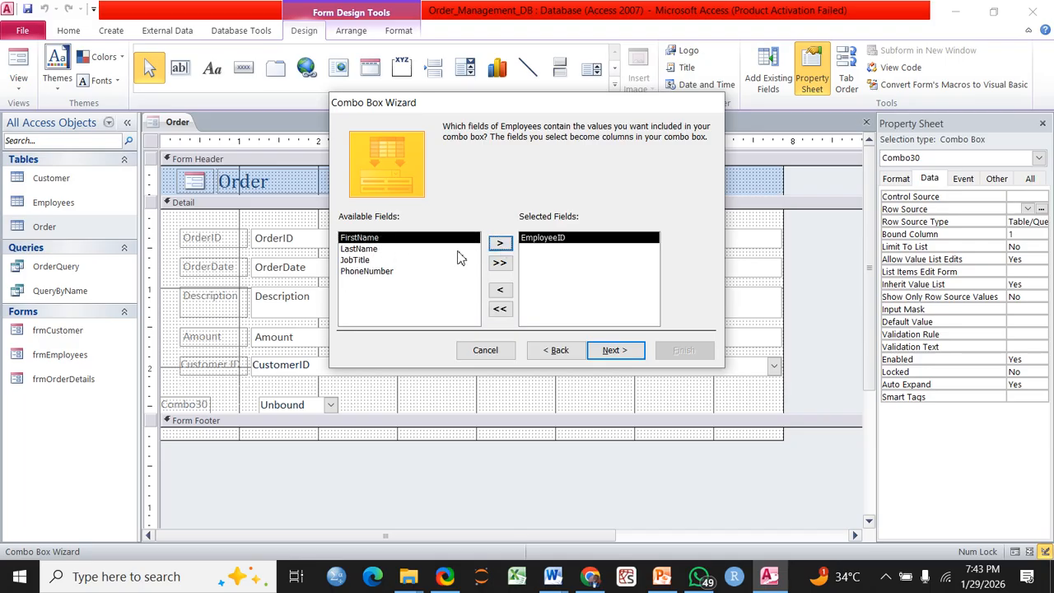
{"action": "left_click", "coordinate": [503, 244]}
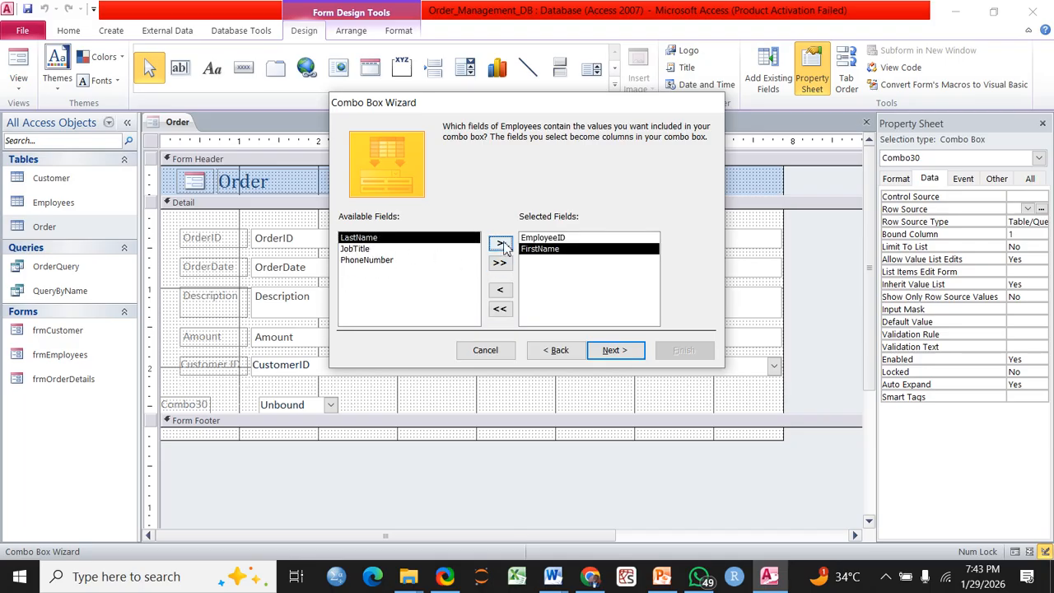
Sort the employee combo list by EmployeeID, then FirstName
{"action": "left_click", "coordinate": [615, 351]}
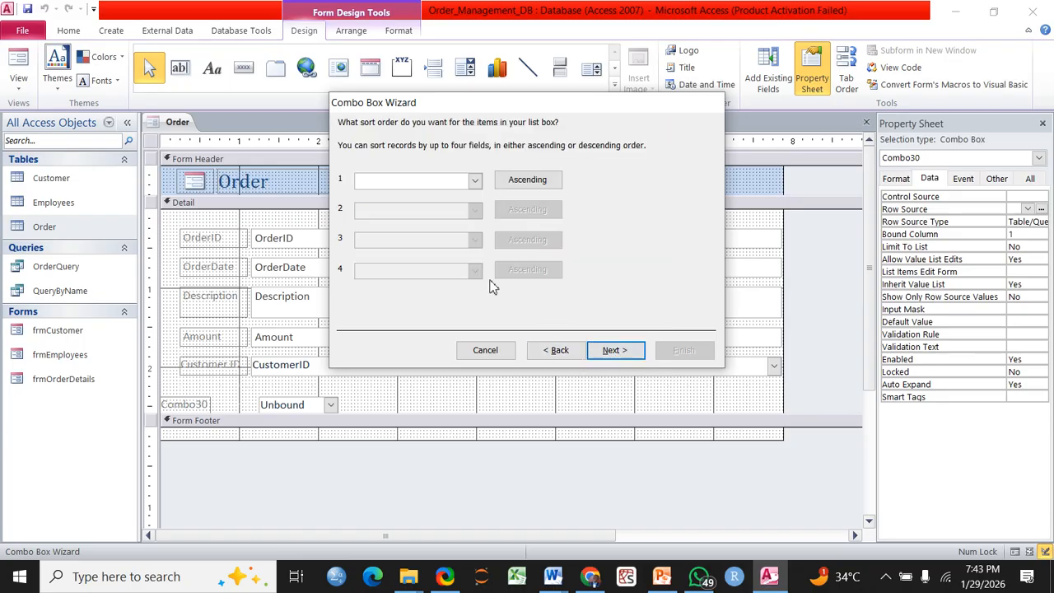
{"action": "left_click", "coordinate": [475, 188]}
{"action": "left_click", "coordinate": [414, 208]}
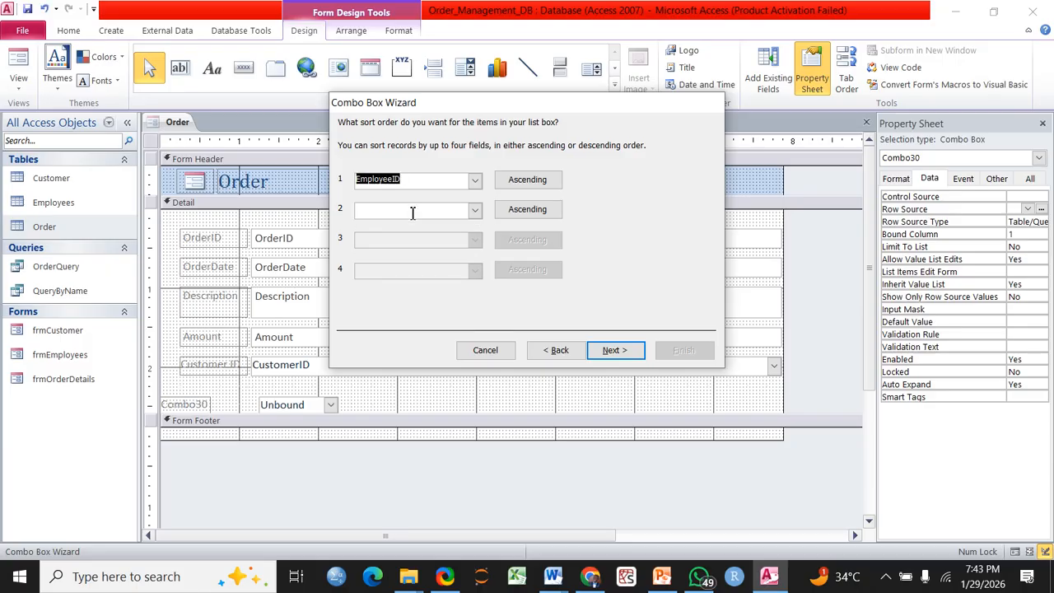
{"action": "left_click", "coordinate": [476, 210]}
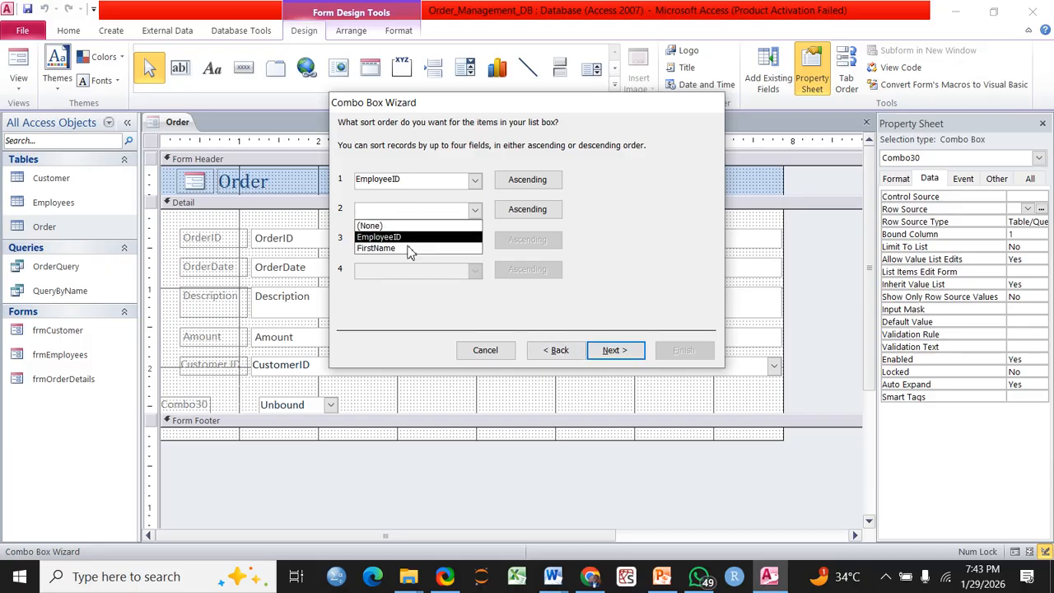
{"action": "left_click", "coordinate": [410, 248]}
{"action": "left_click", "coordinate": [612, 350]}
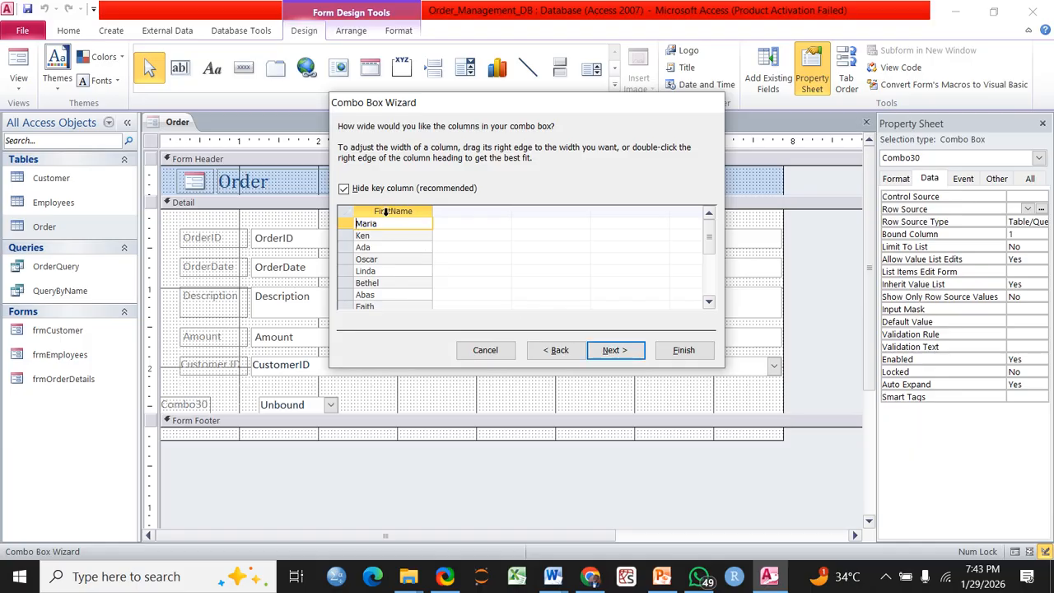
Keep the EmployeeID column hidden, label the combo 'Processed By', and finish the wizard
{"action": "left_click", "coordinate": [349, 188]}
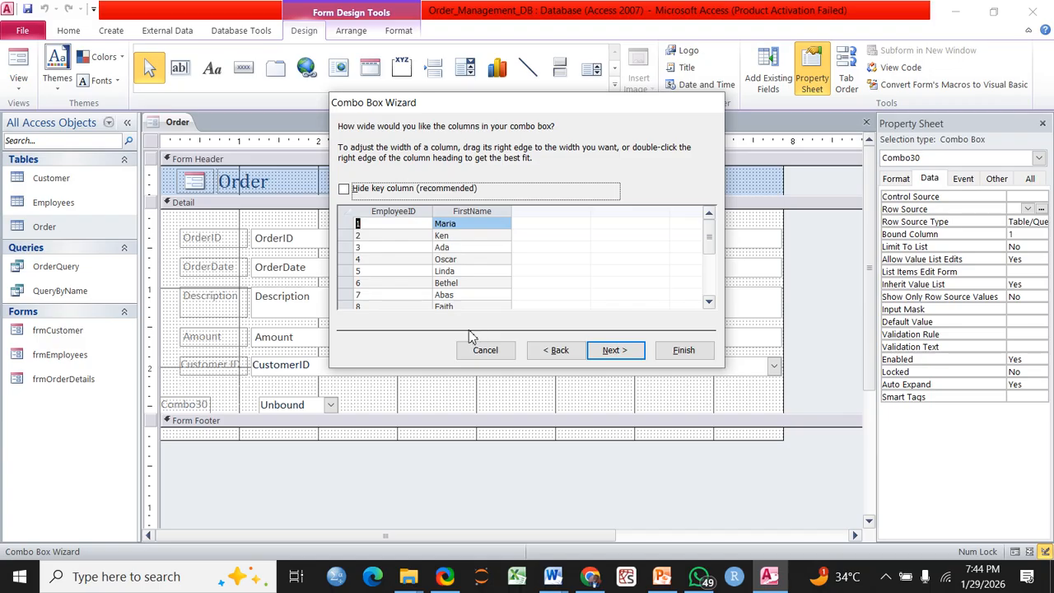
{"action": "left_click", "coordinate": [345, 189]}
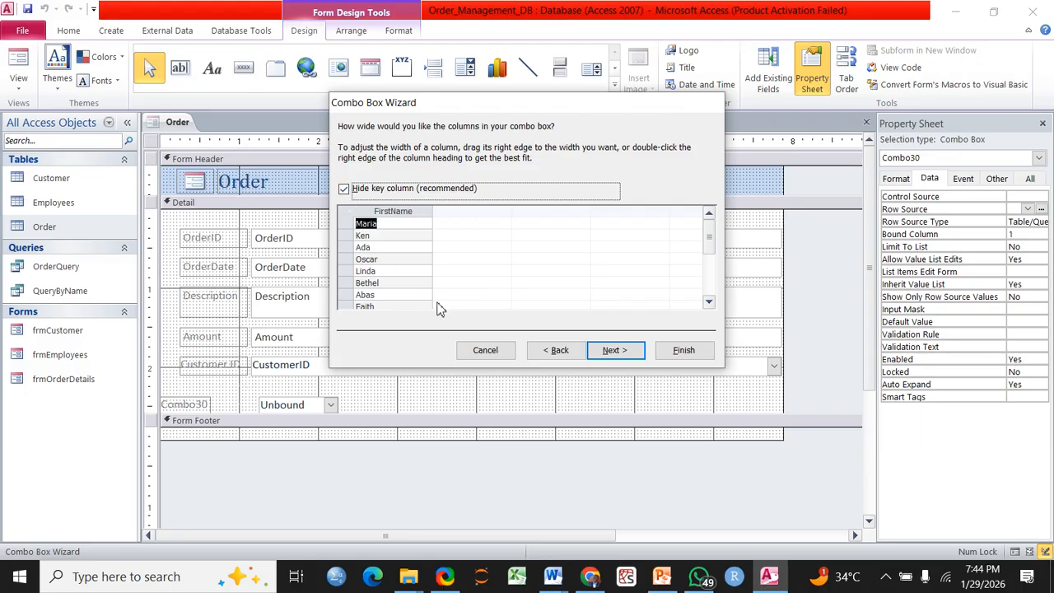
{"action": "left_click", "coordinate": [616, 351]}
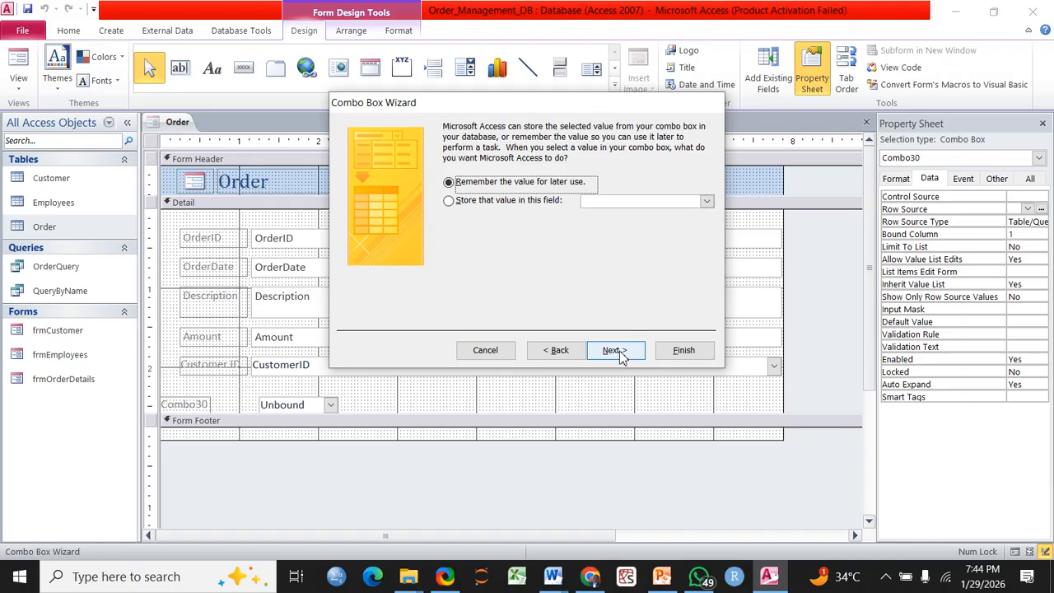
{"action": "left_click", "coordinate": [617, 351]}
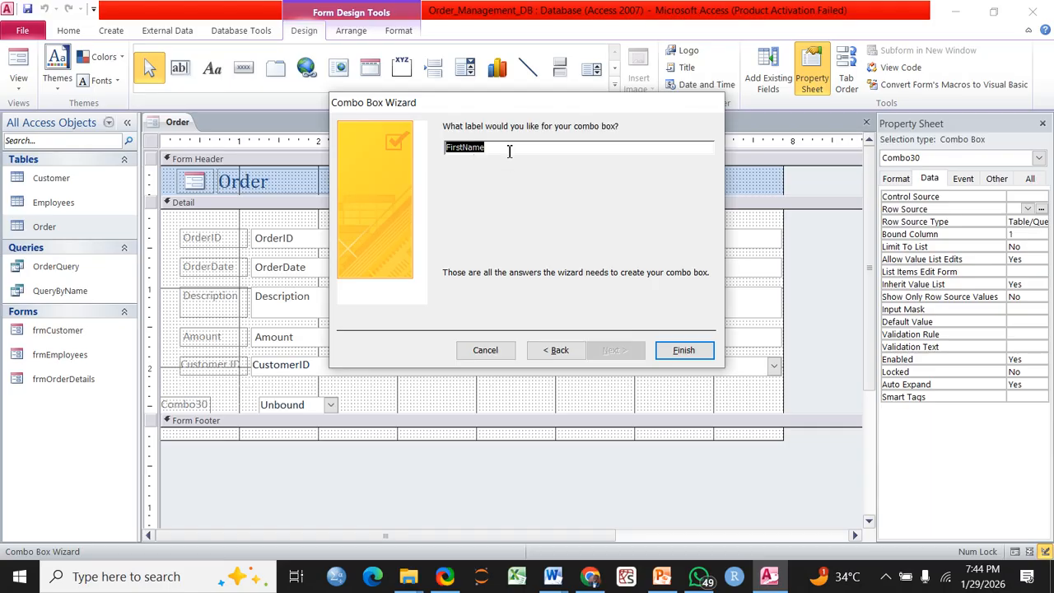
{"action": "type", "text": "Processed"}
{"action": "type", "text": "By"}
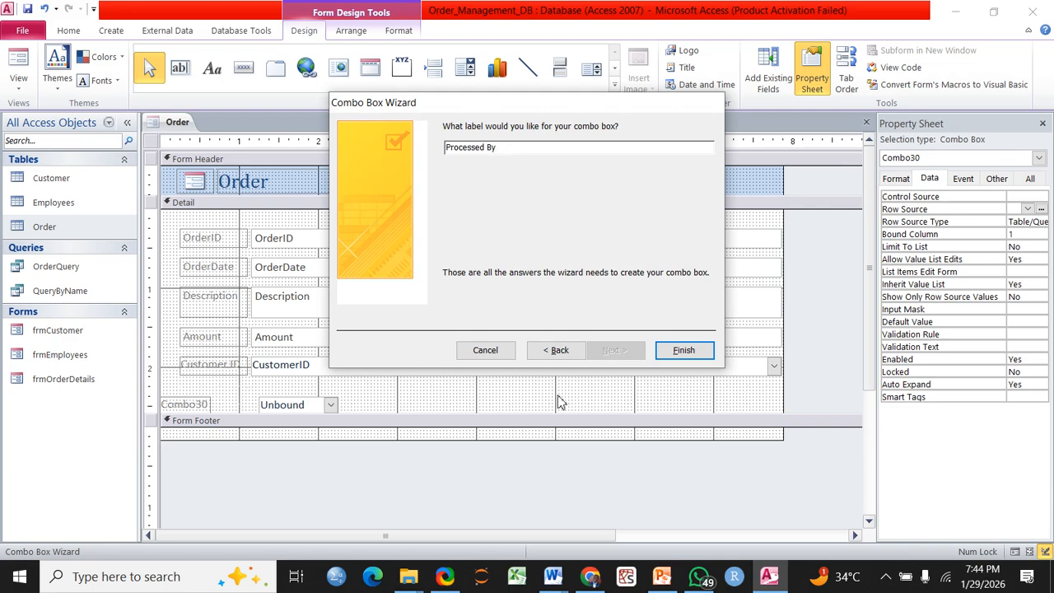
{"action": "left_click", "coordinate": [682, 352]}
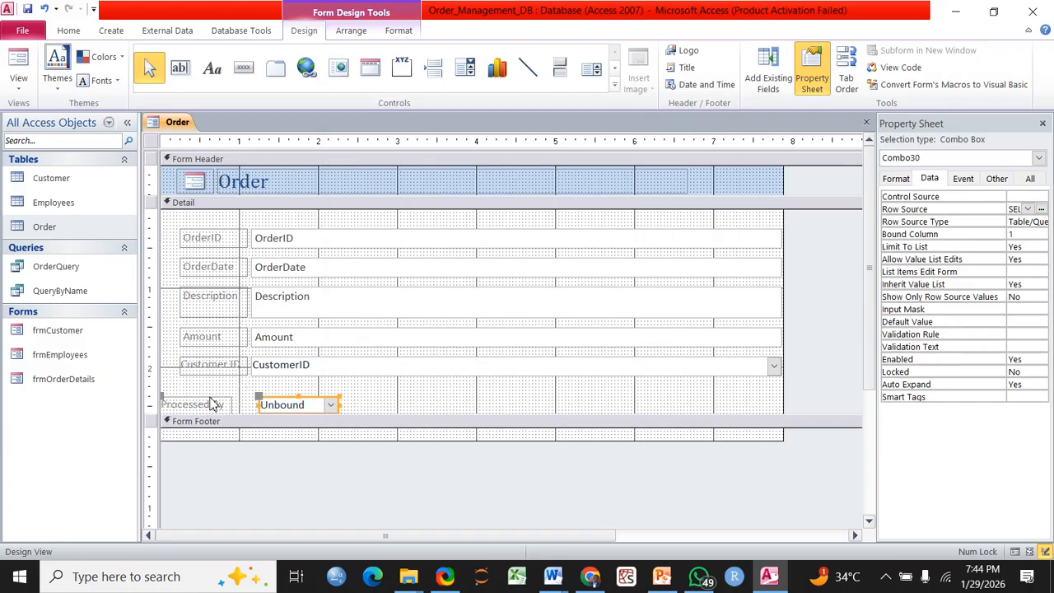
{"action": "left_click", "coordinate": [212, 404]}
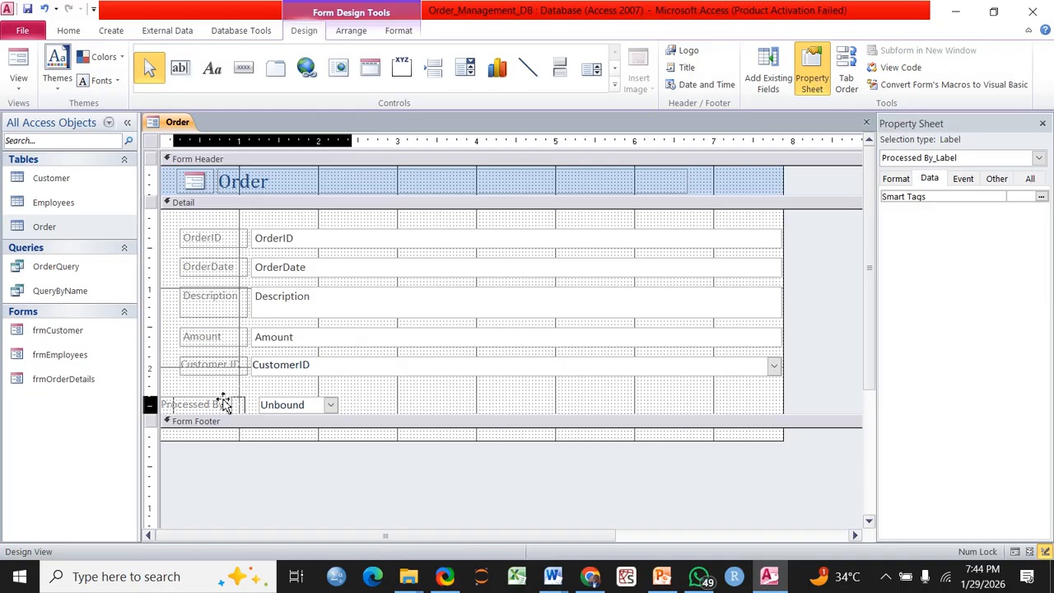
Align the Processed By label beneath Customer ID, compare with CustomerID's combo, then reselect the Processed By combo
{"action": "left_click_drag", "start_coordinate": [225, 404], "coordinate": [231, 393]}
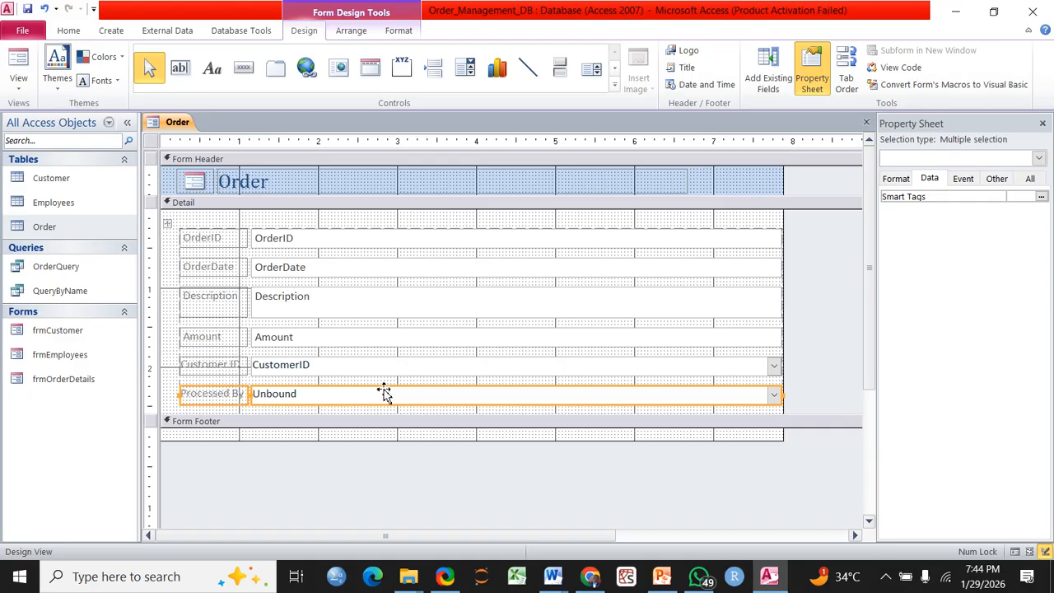
{"action": "left_click", "coordinate": [405, 370]}
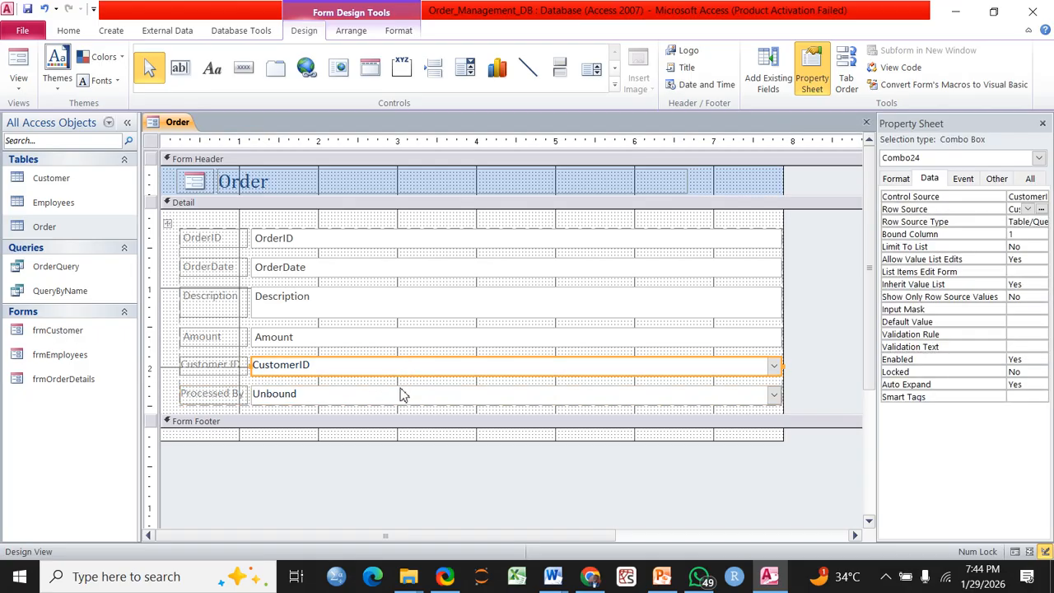
{"action": "left_click", "coordinate": [402, 393]}
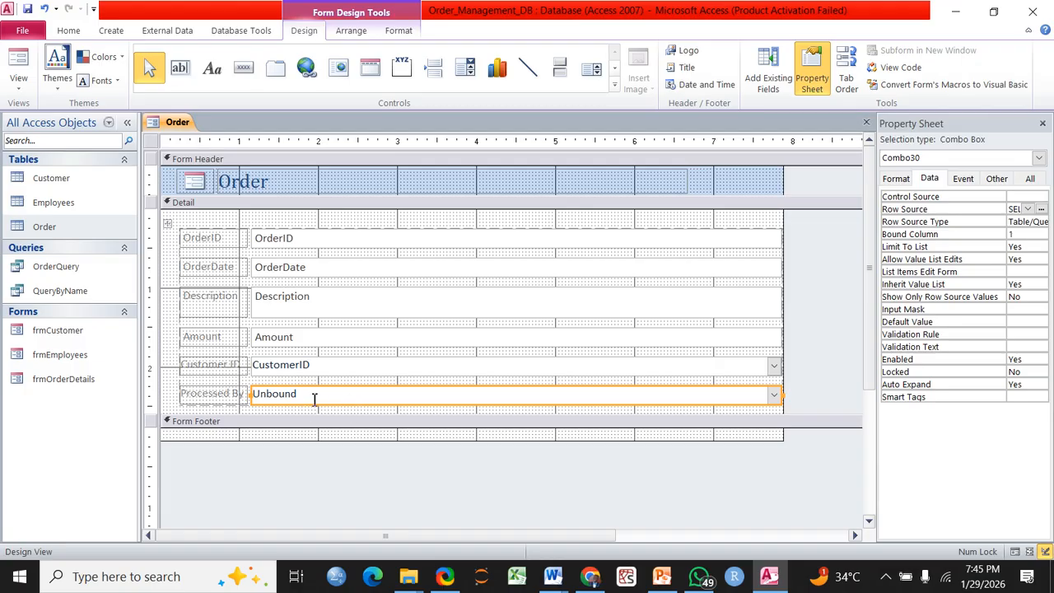
Set the Processed By combo's Control Source to EmployeeID and its Row Source to the Employees table
{"action": "left_click", "coordinate": [1028, 197]}
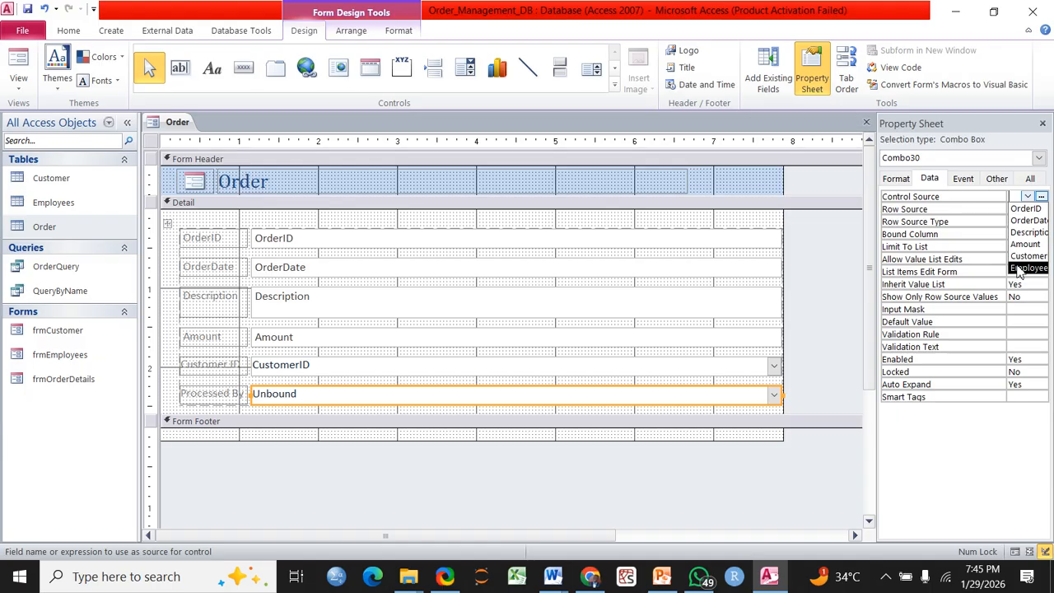
{"action": "left_click", "coordinate": [1020, 268]}
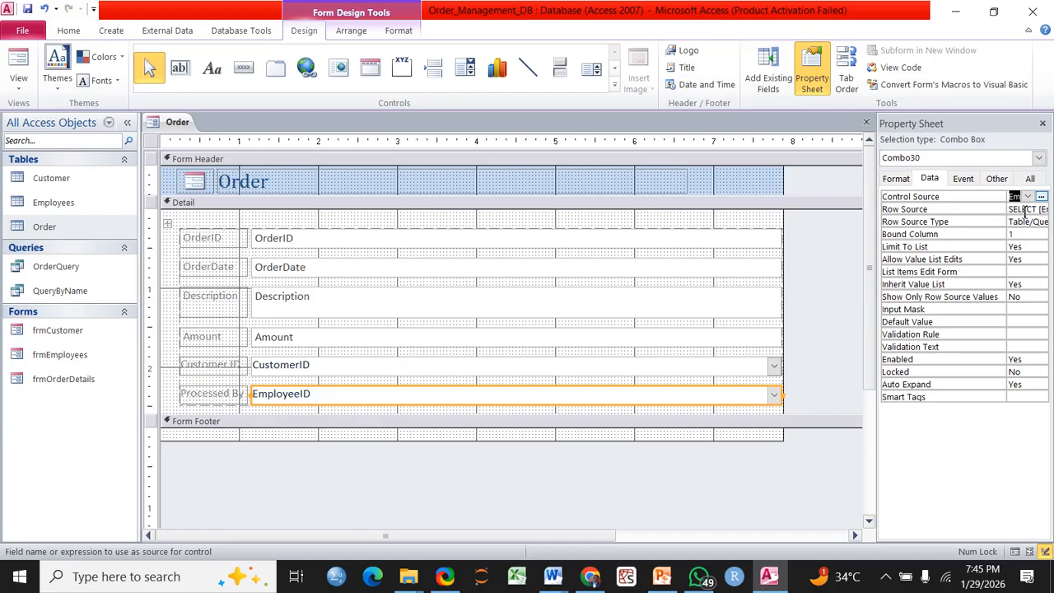
{"action": "left_click", "coordinate": [1029, 210]}
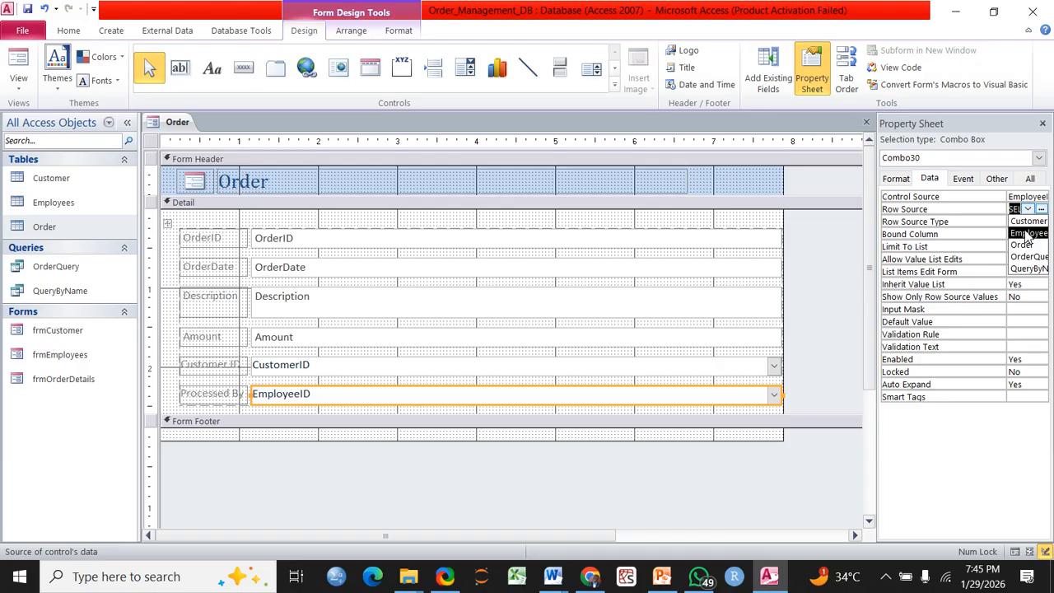
{"action": "left_click", "coordinate": [1027, 235]}
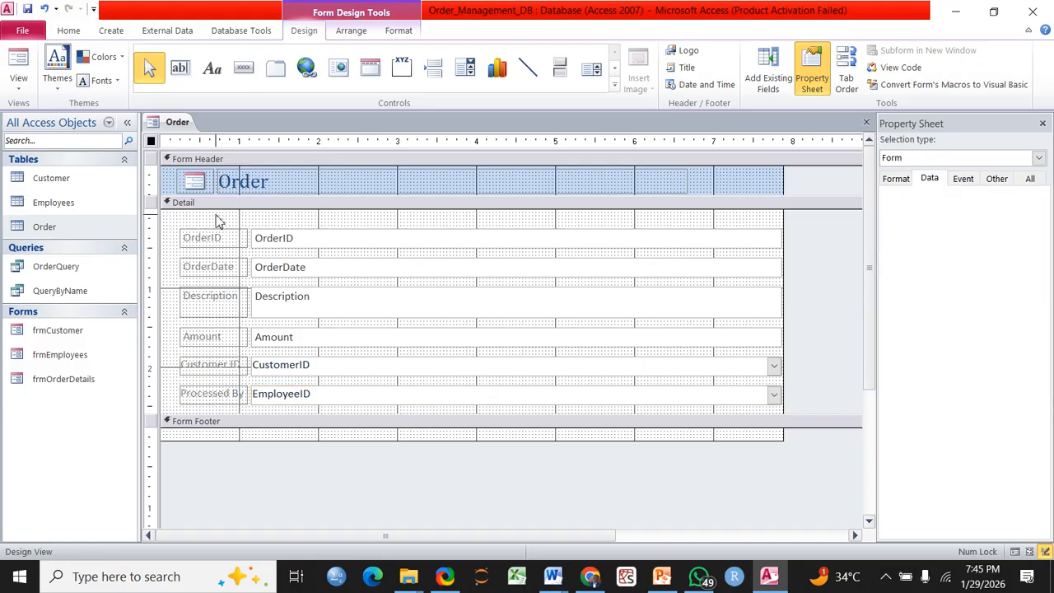
Change the Detail section's Back Color to light blue after briefly trying orange
{"action": "left_click", "coordinate": [217, 220]}
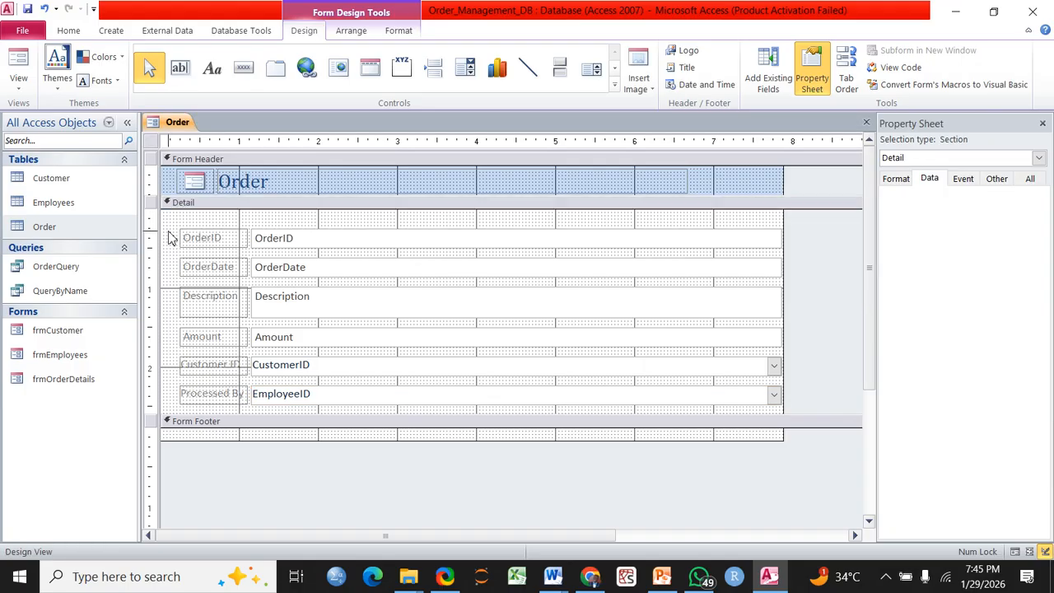
{"action": "left_click", "coordinate": [896, 178]}
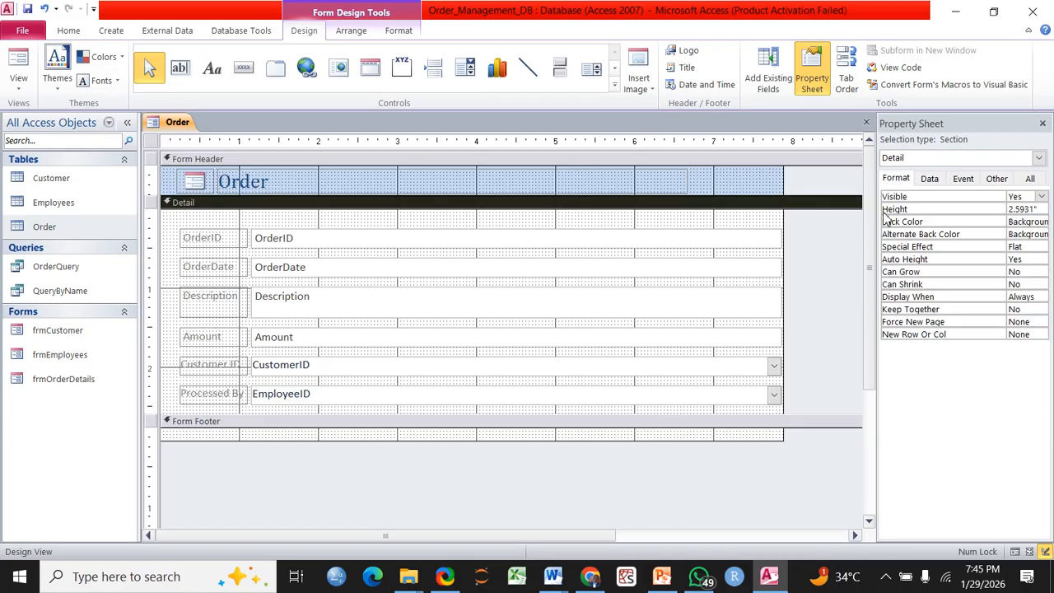
{"action": "left_click", "coordinate": [1032, 221]}
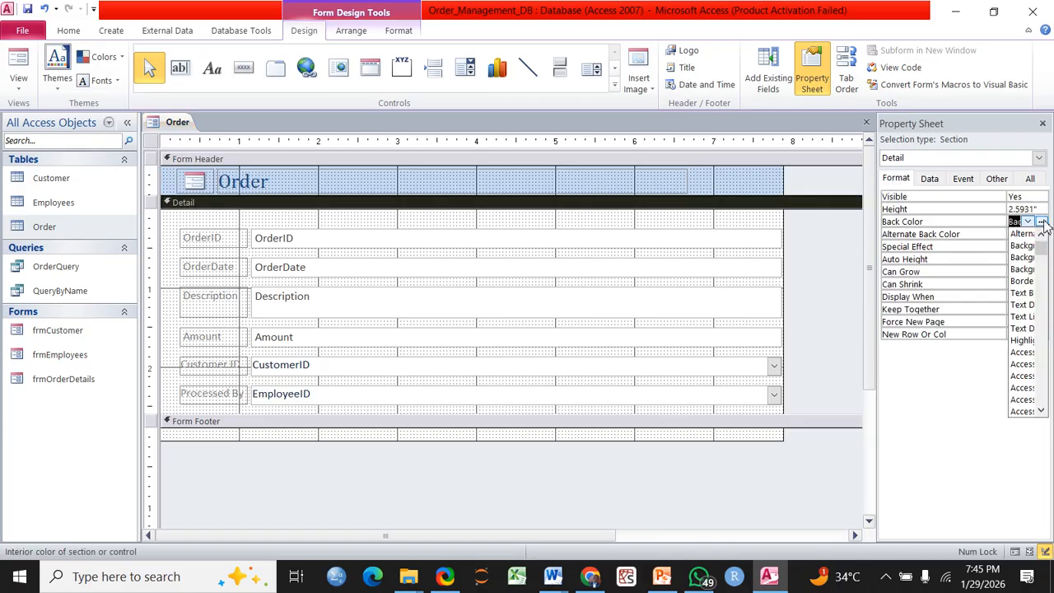
{"action": "left_click", "coordinate": [1042, 221]}
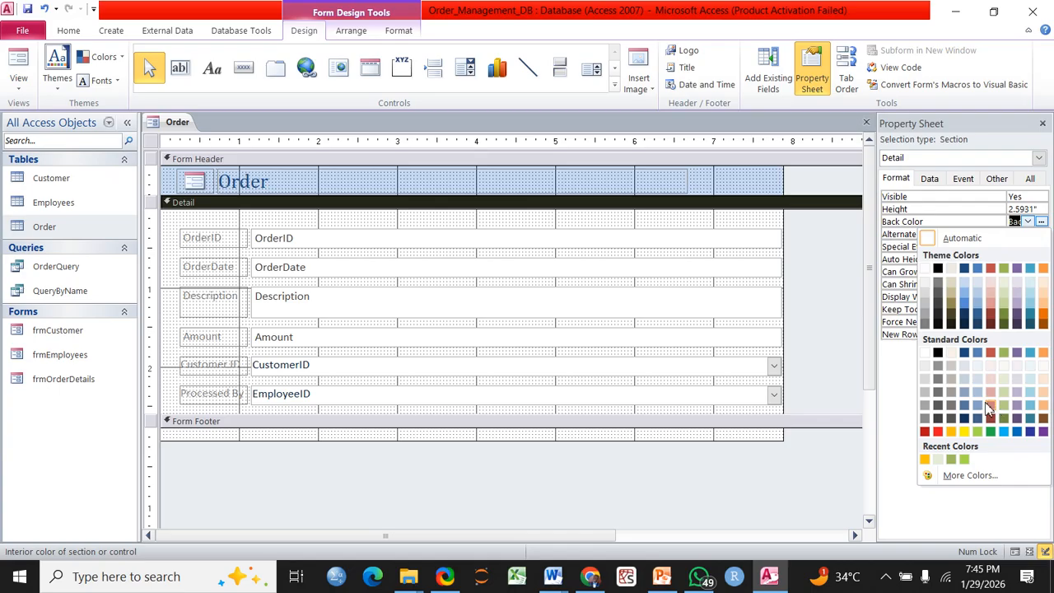
{"action": "left_click", "coordinate": [953, 433]}
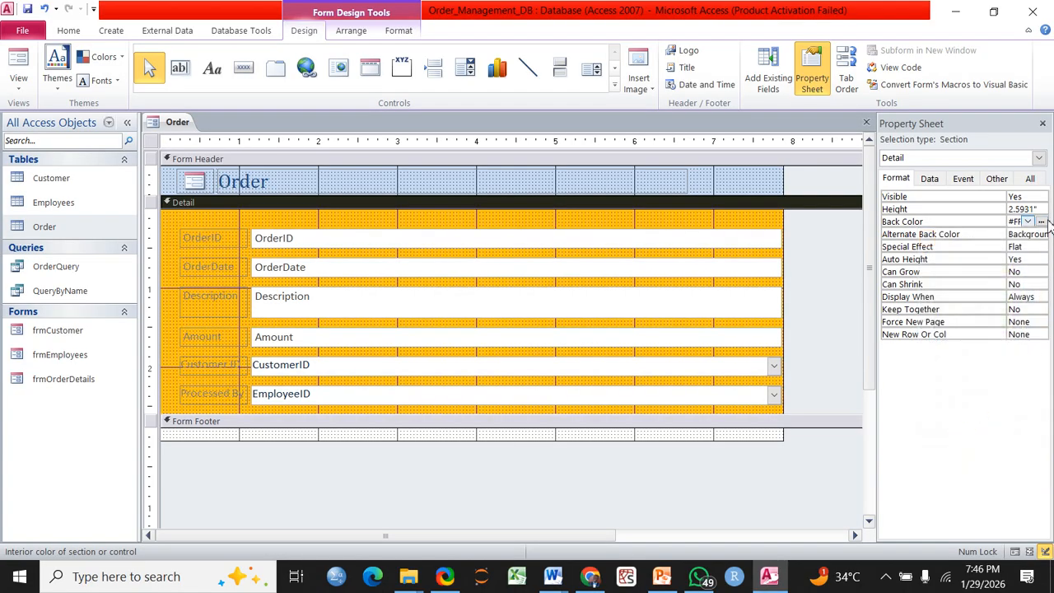
{"action": "left_click", "coordinate": [1042, 222]}
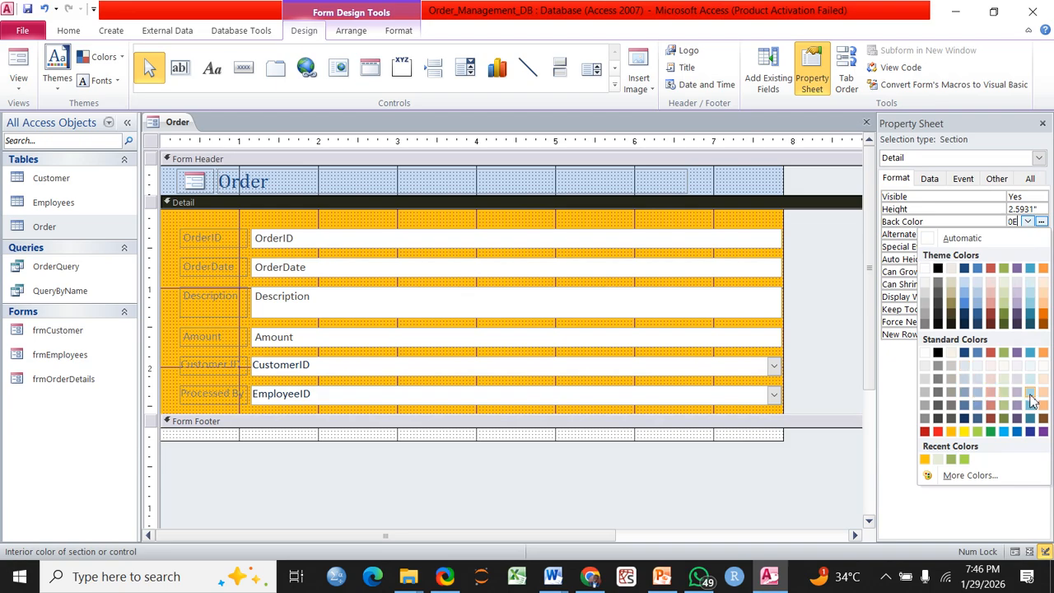
{"action": "left_click", "coordinate": [1029, 394]}
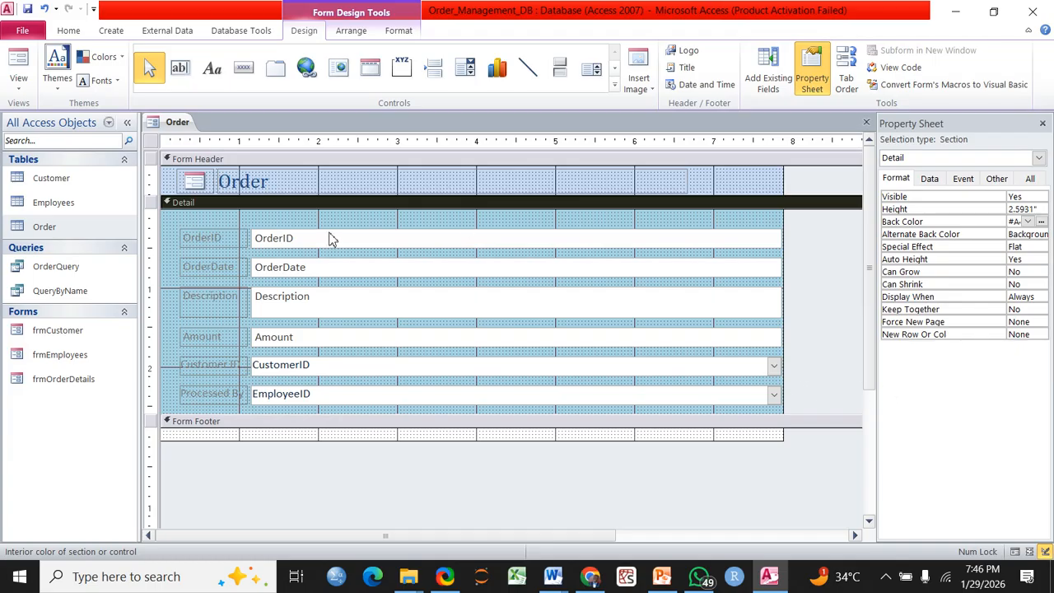
{"action": "left_click", "coordinate": [335, 240]}
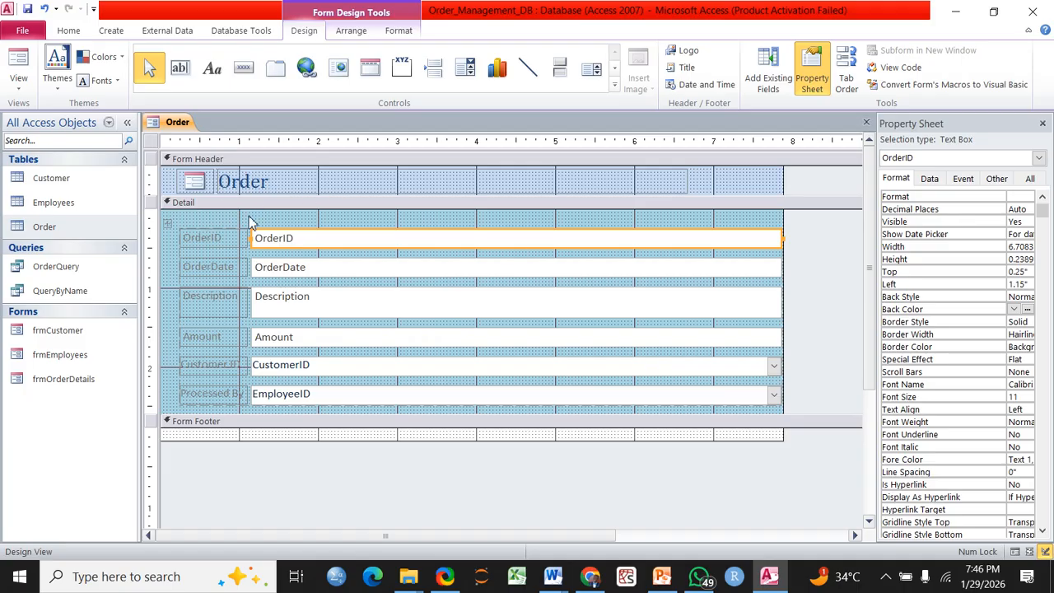
Switch the Order form to Form View and step past all existing orders to a blank new record
{"action": "left_click", "coordinate": [15, 92]}
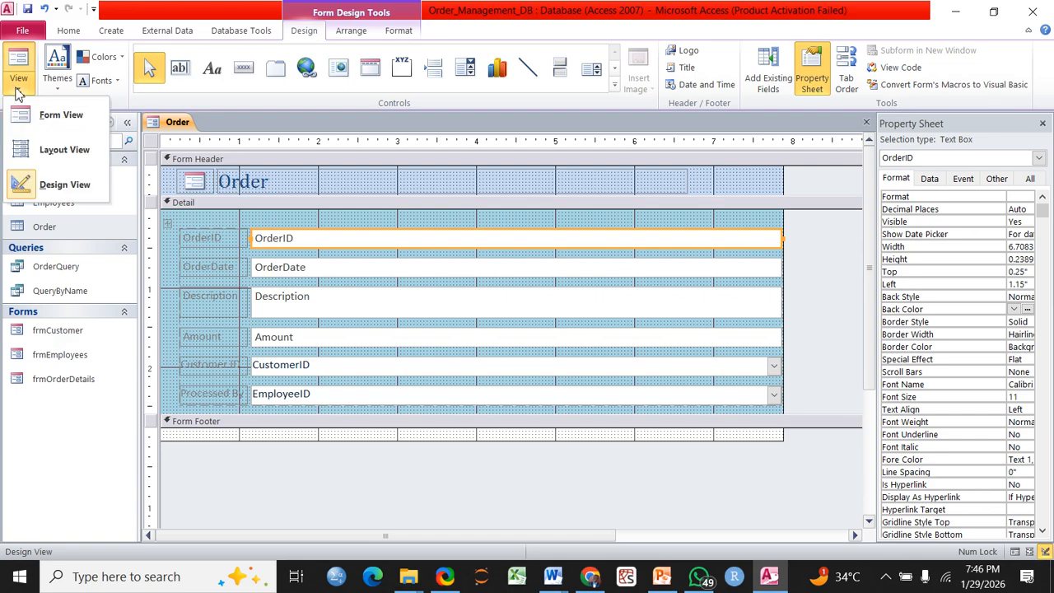
{"action": "left_click", "coordinate": [41, 114]}
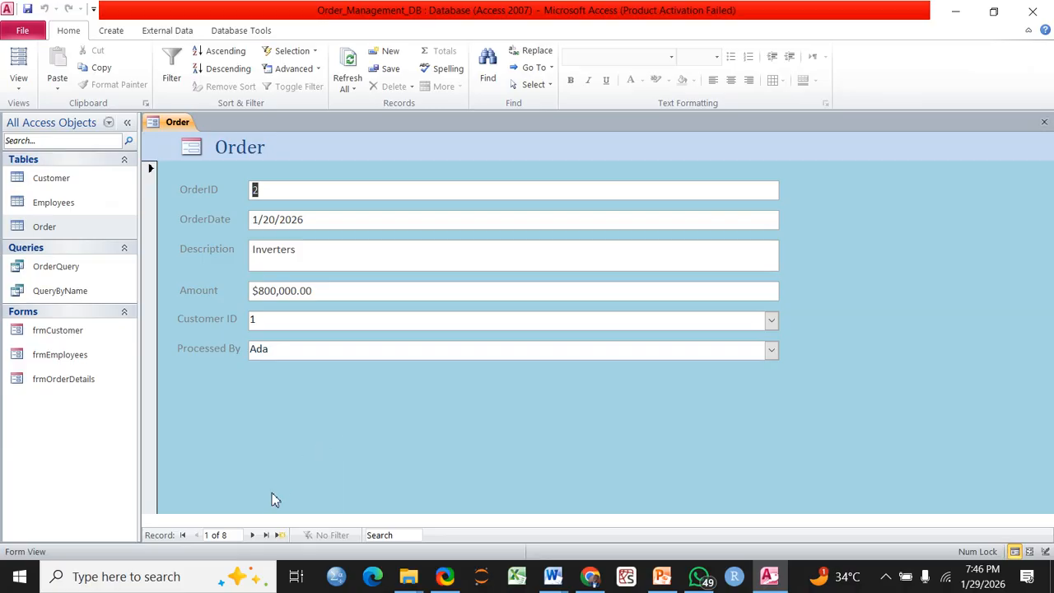
{"action": "left_click", "coordinate": [252, 536]}
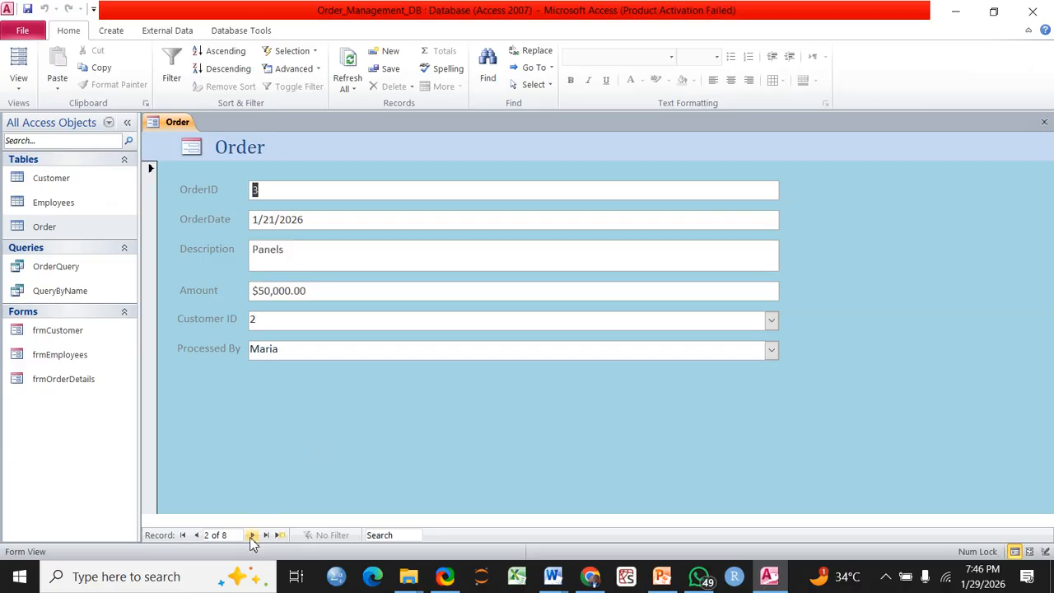
{"action": "left_click", "coordinate": [252, 536]}
{"action": "left_click", "coordinate": [253, 535]}
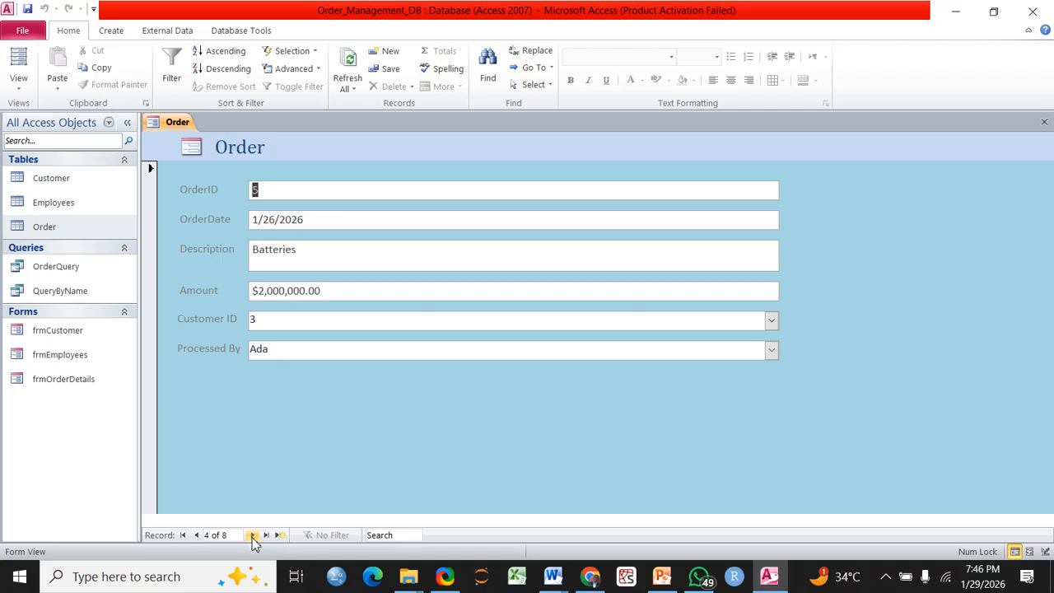
{"action": "left_click", "coordinate": [252, 536]}
{"action": "left_click", "coordinate": [252, 535]}
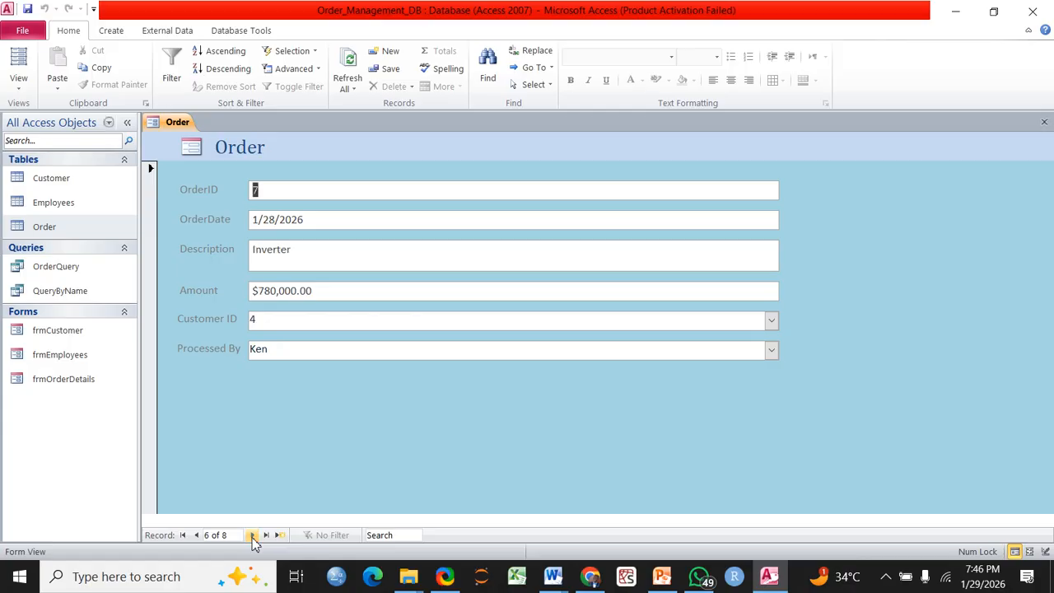
{"action": "left_click", "coordinate": [252, 535]}
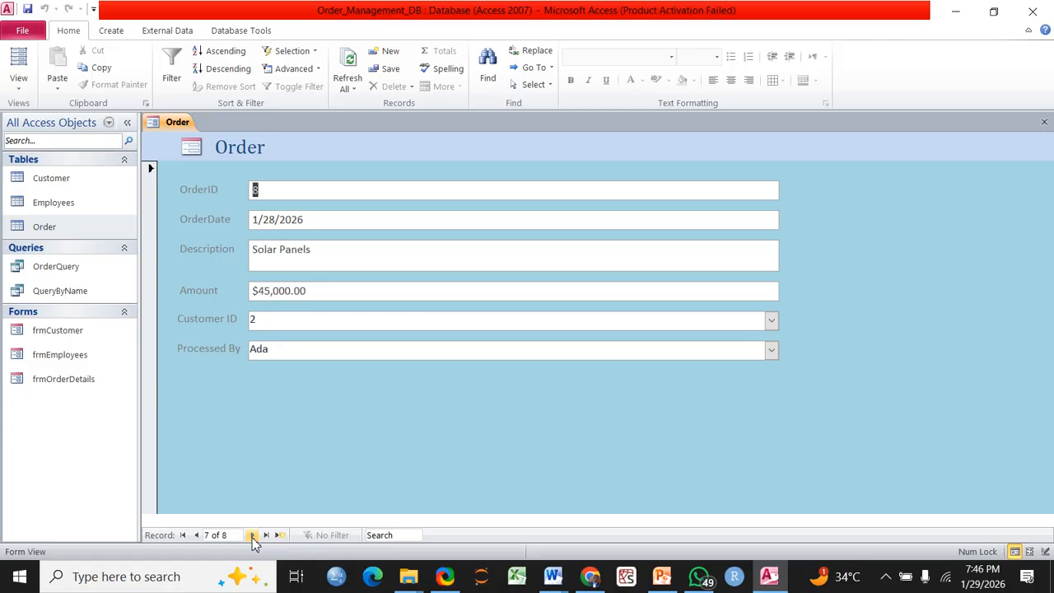
{"action": "left_click", "coordinate": [252, 536]}
{"action": "left_click", "coordinate": [252, 535]}
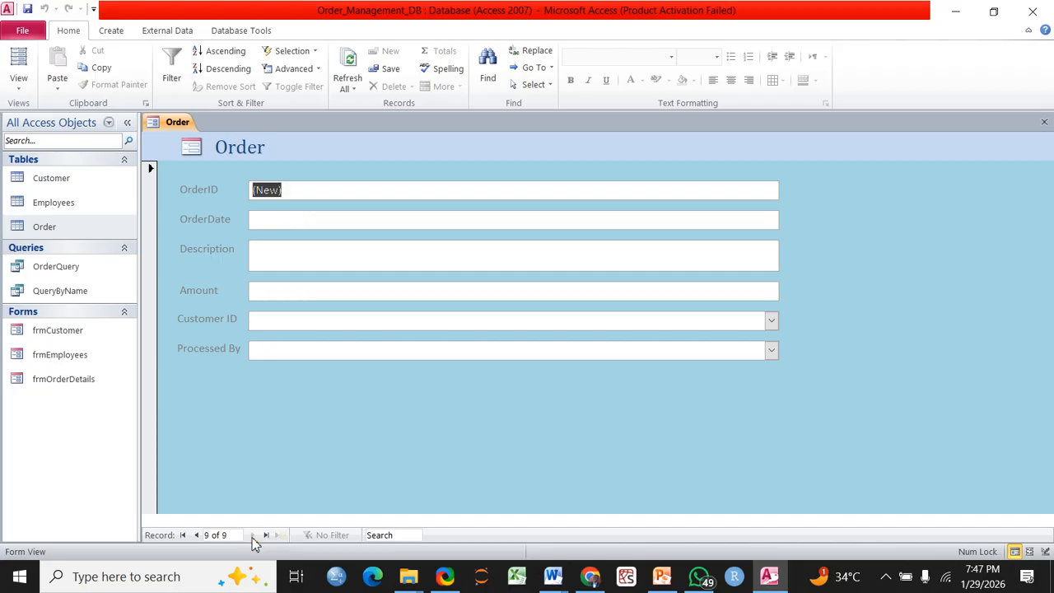
Enter order date 1/29/2026, description 'Hybrid Inverter' and amount 300000, shown as $300,000.00
{"action": "left_click", "coordinate": [326, 219]}
{"action": "left_click", "coordinate": [788, 221]}
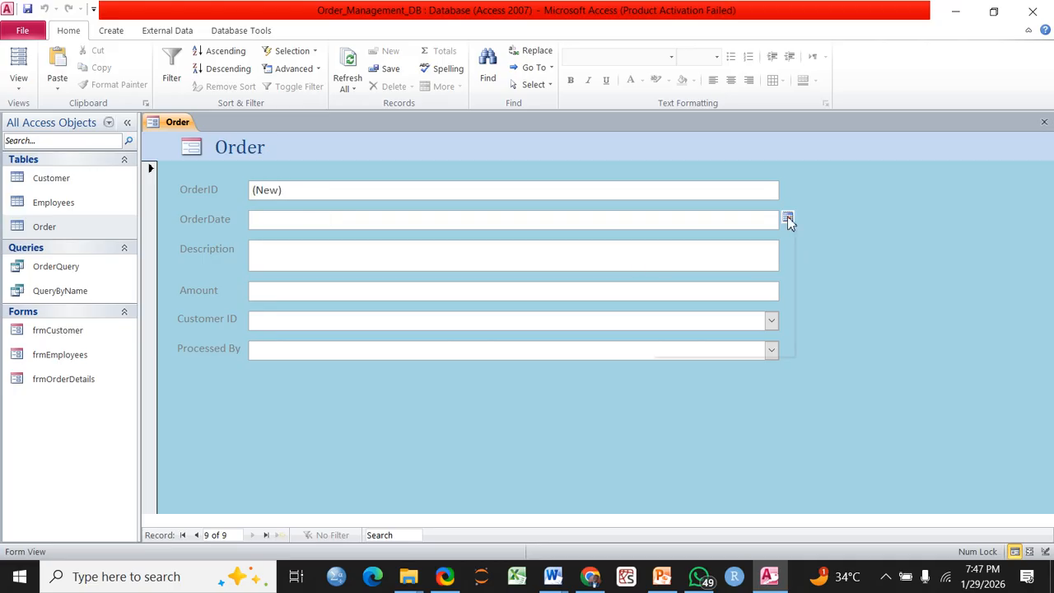
{"action": "left_click", "coordinate": [742, 314]}
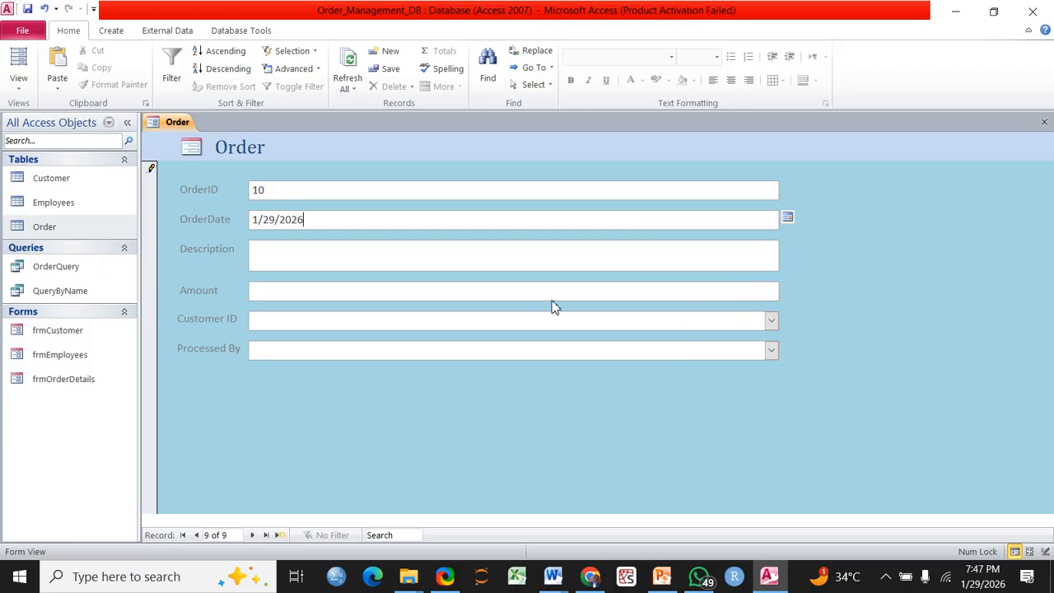
{"action": "left_click", "coordinate": [333, 257]}
{"action": "type", "text": "Hybrid Inverter"}
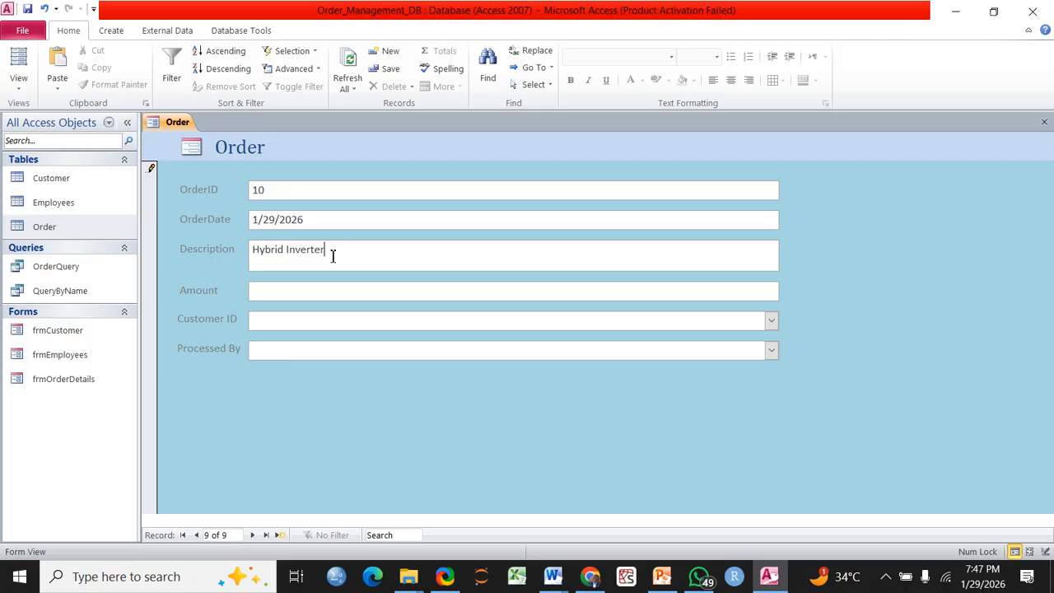
{"action": "left_click", "coordinate": [313, 295]}
{"action": "type", "text": "300000"}
{"action": "left_click", "coordinate": [299, 326]}
Choose customer 6 and the processing employee, then move to a new record to save the order
{"action": "left_click", "coordinate": [772, 323]}
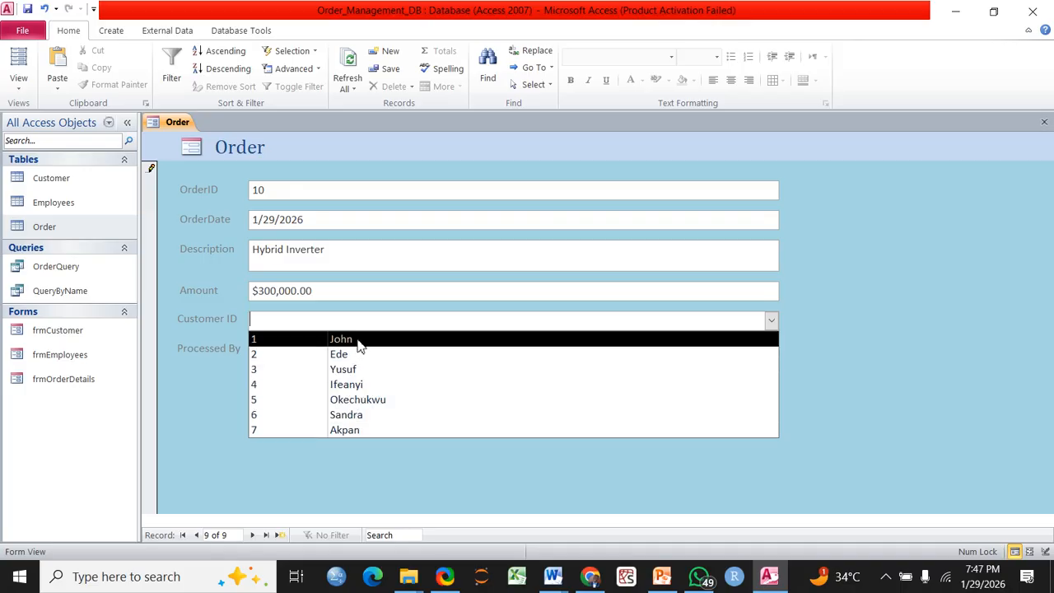
{"action": "left_click", "coordinate": [340, 415]}
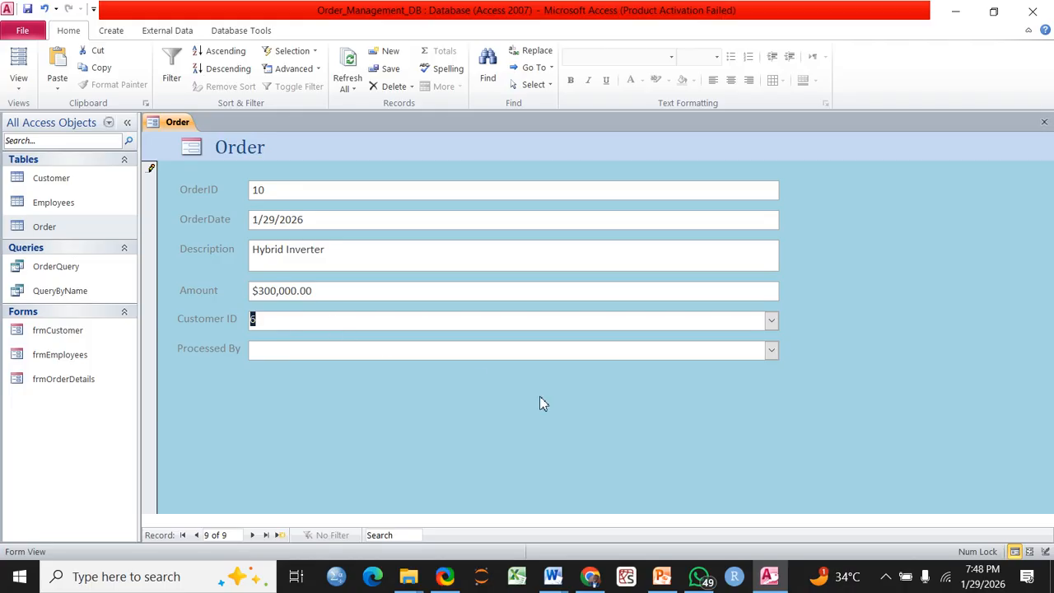
{"action": "left_click", "coordinate": [772, 350]}
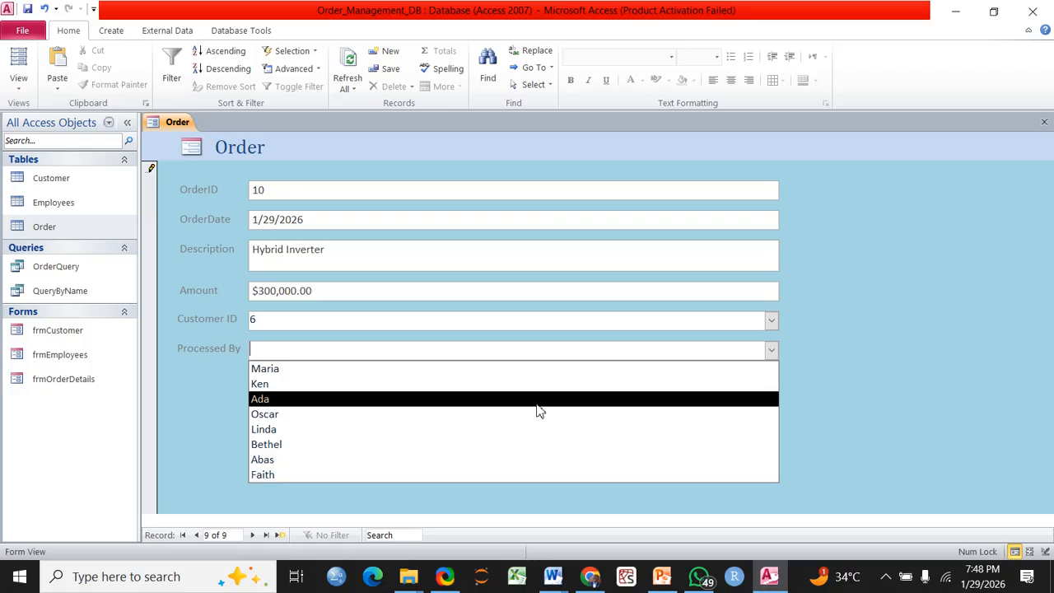
{"action": "left_click", "coordinate": [283, 371]}
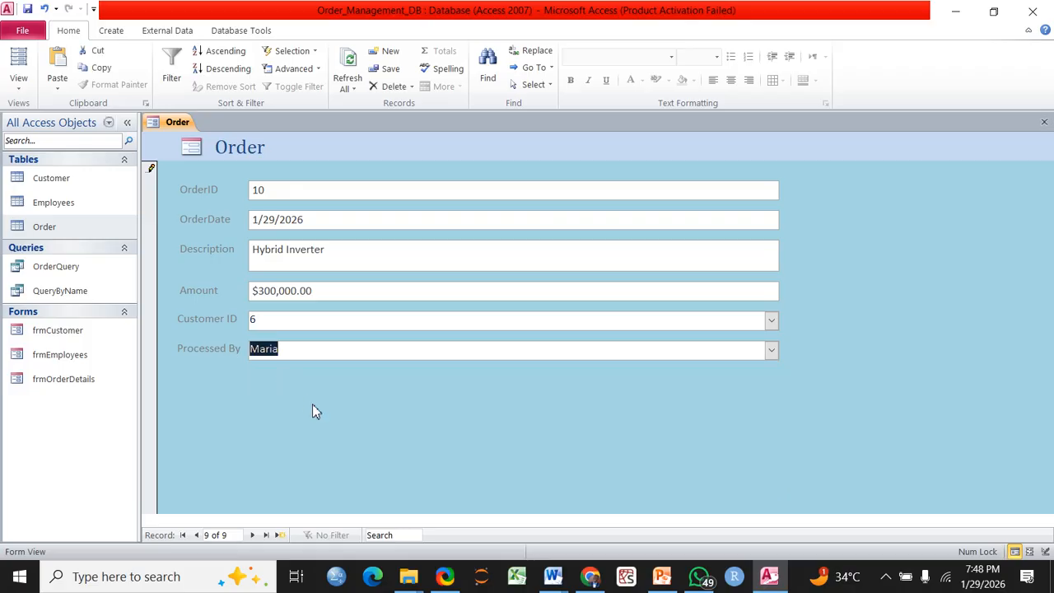
{"action": "left_click", "coordinate": [292, 357]}
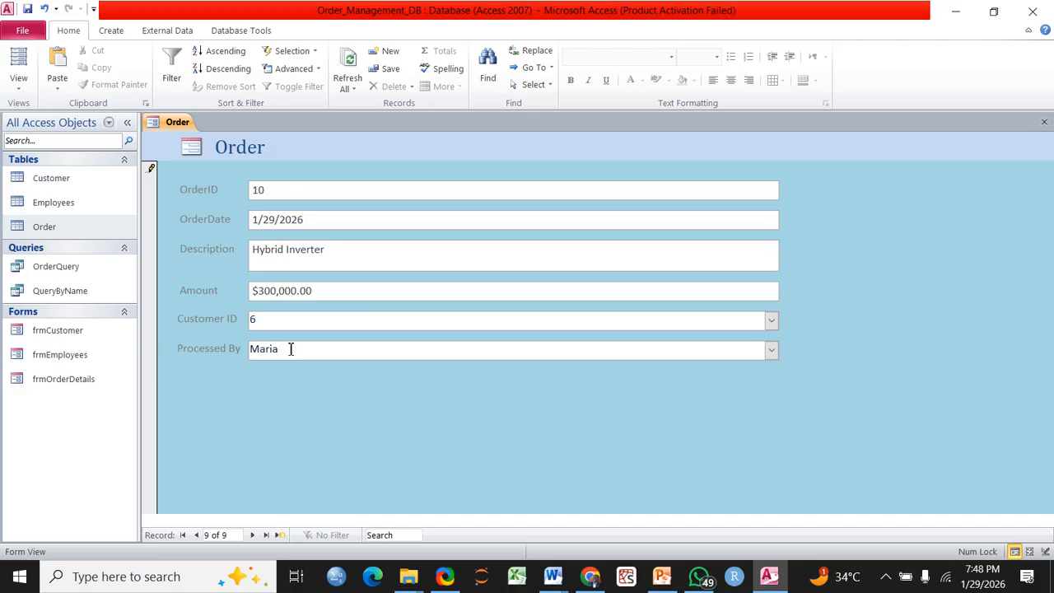
{"action": "left_click", "coordinate": [254, 535]}
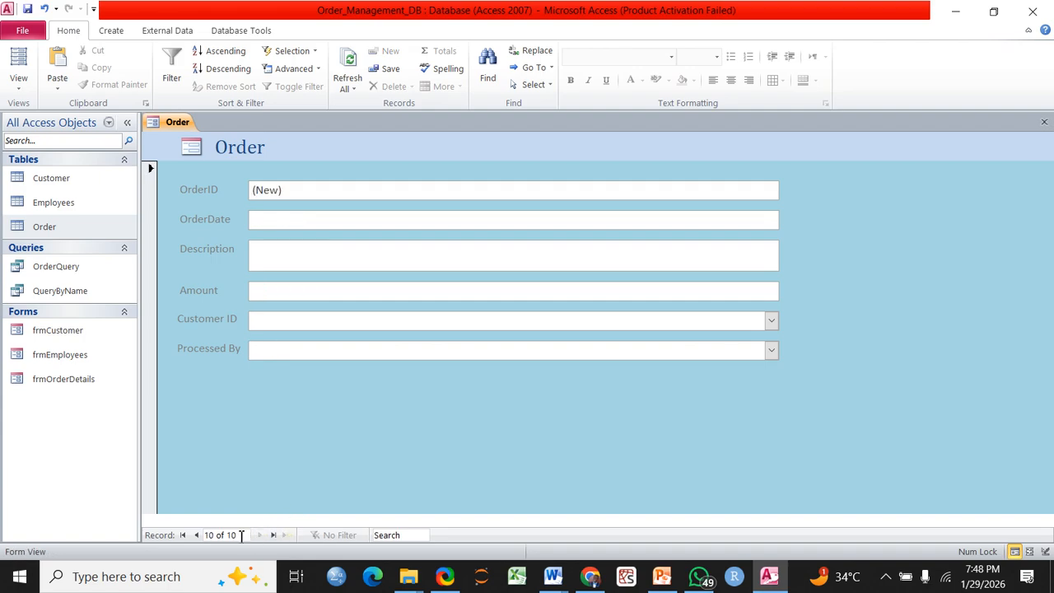
Return to the Hybrid Inverter order and open the Order table to confirm it is stored as order 10
{"action": "left_click", "coordinate": [198, 535]}
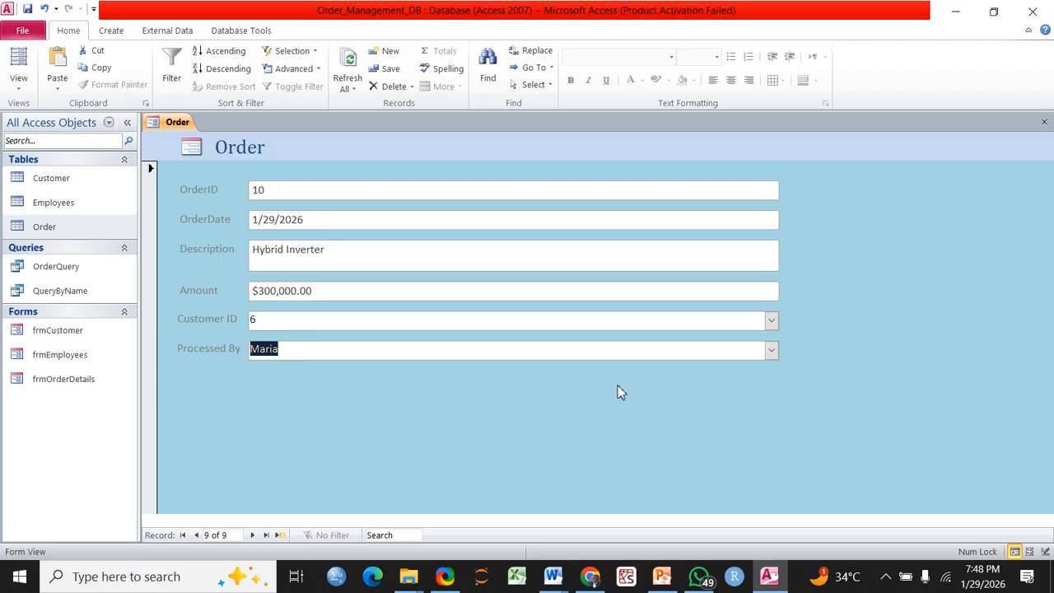
{"action": "left_click", "coordinate": [772, 351]}
{"action": "left_click", "coordinate": [772, 351]}
{"action": "double_click", "coordinate": [53, 234]}
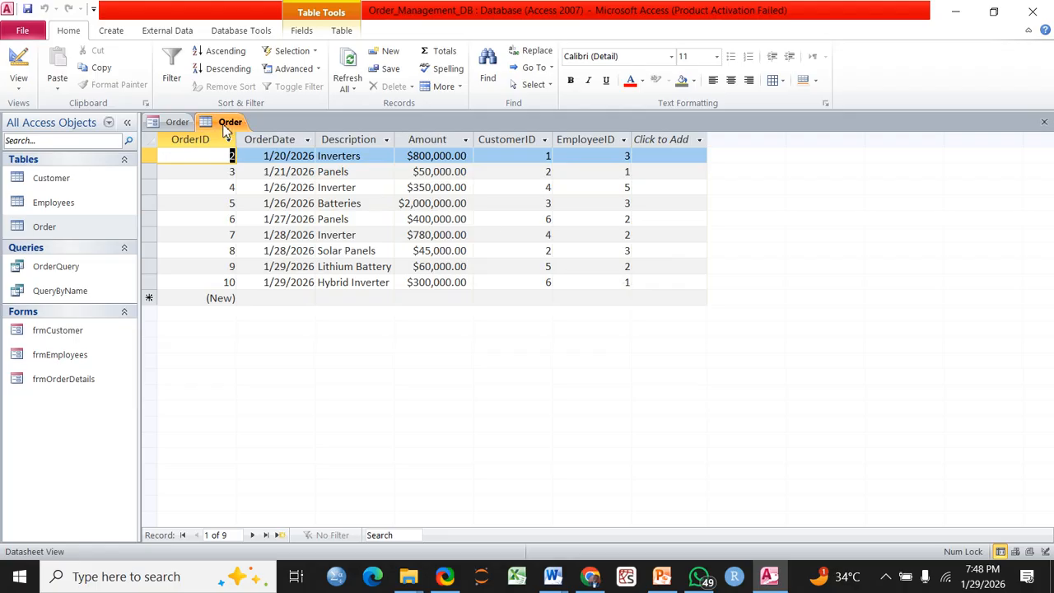
{"action": "left_click", "coordinate": [176, 122]}
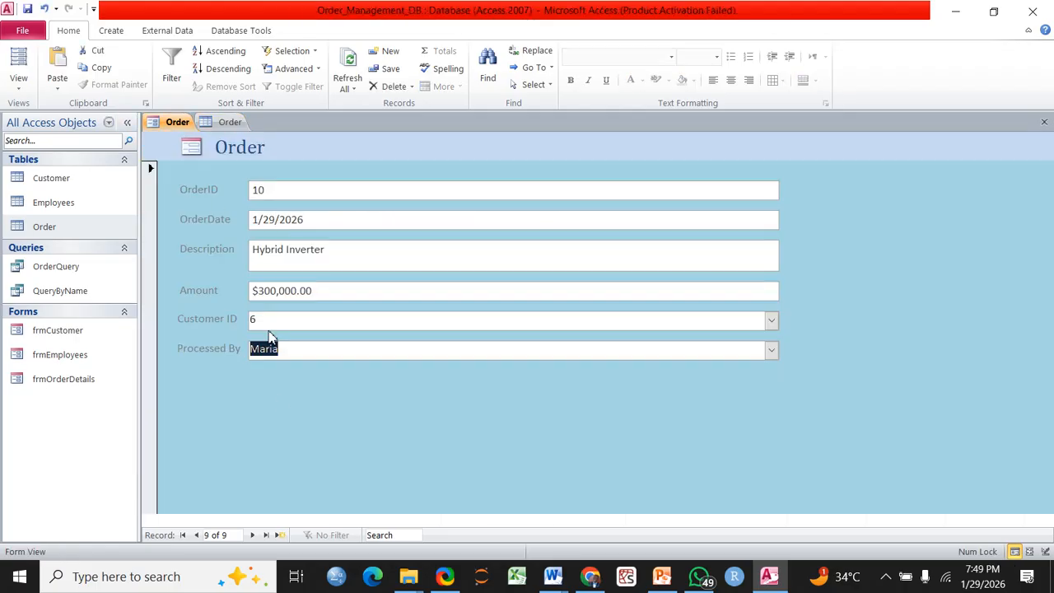
Save the form as frmOrder by adding the 'frm' prefix to the suggested name
{"action": "left_click", "coordinate": [319, 349]}
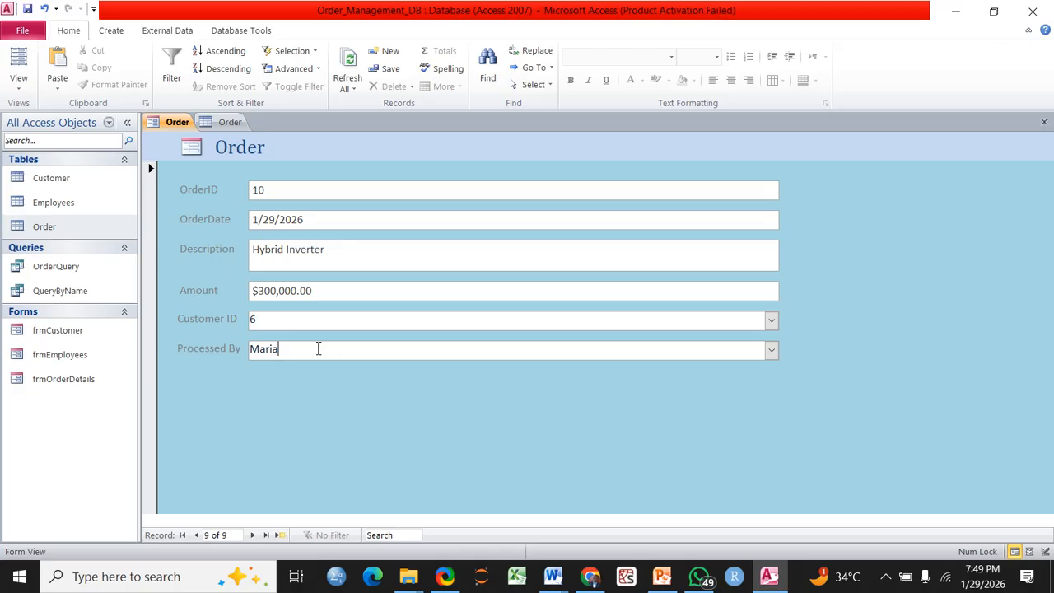
{"action": "left_click", "coordinate": [172, 124]}
{"action": "right_click", "coordinate": [173, 128]}
{"action": "left_click", "coordinate": [202, 134]}
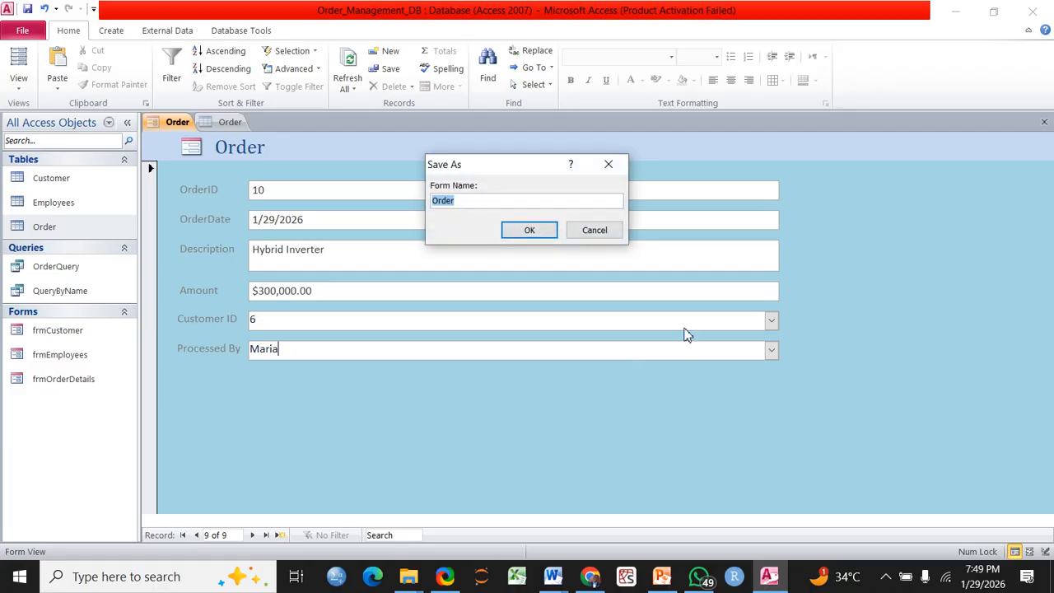
{"action": "left_click", "coordinate": [438, 200]}
{"action": "type", "text": "frm"}
{"action": "left_click", "coordinate": [529, 231]}
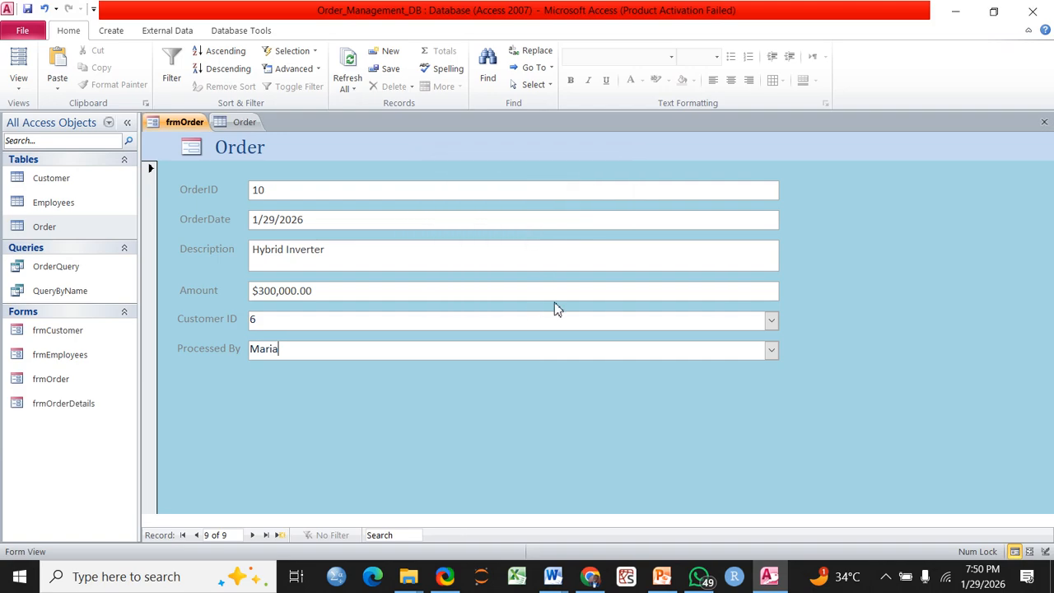